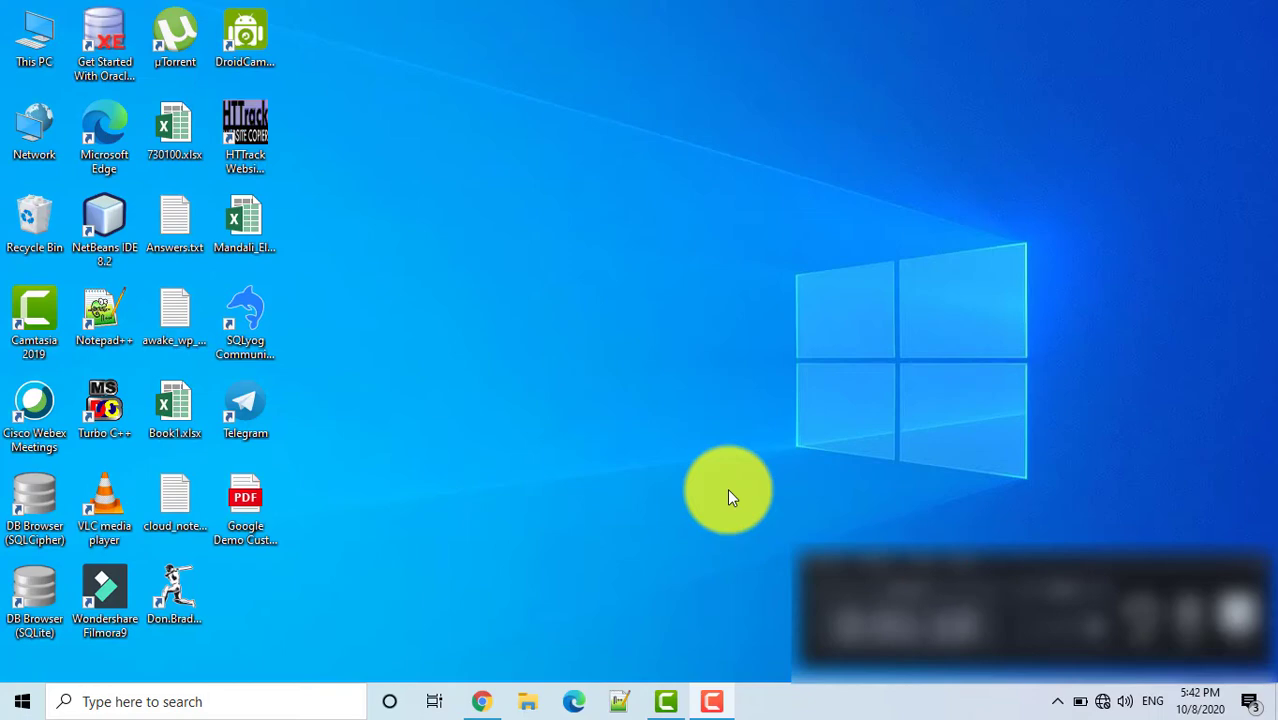
Launch XAMPP Control Panel and start the Apache and MySQL modules.
{"action": "key", "text": "super"}
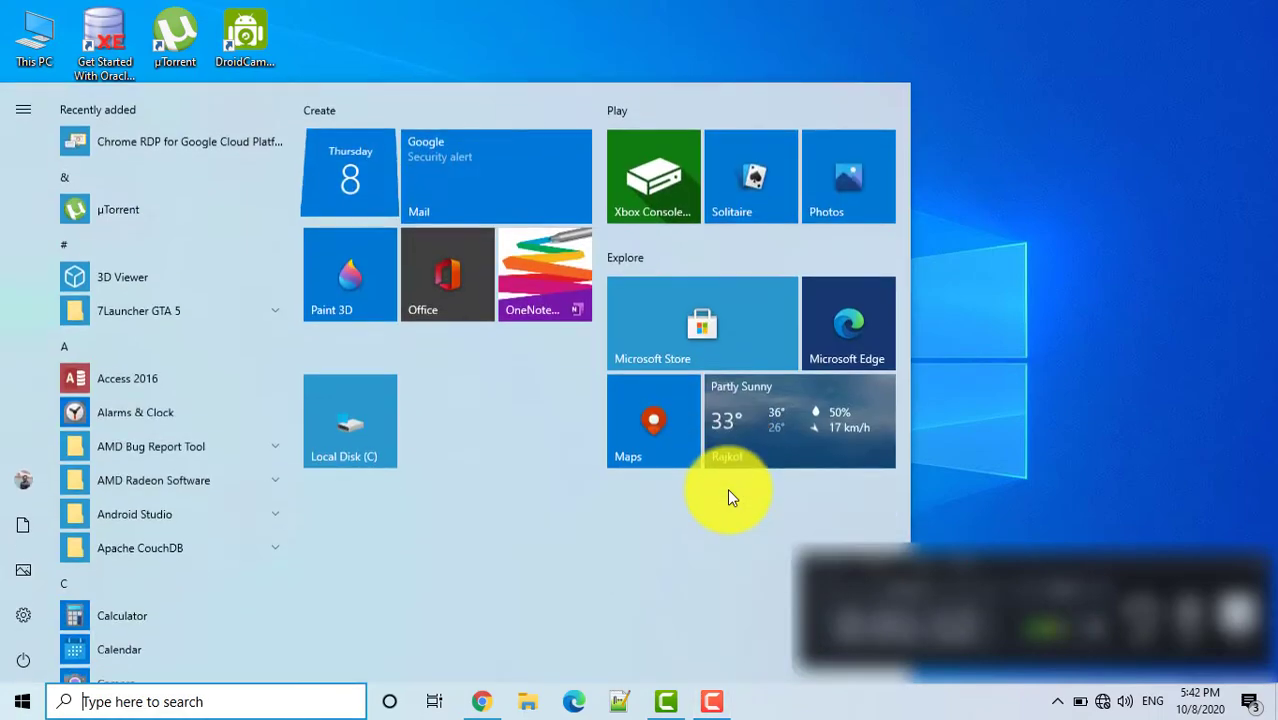
{"action": "type", "text": "xampp"}
{"action": "key", "text": "Return"}
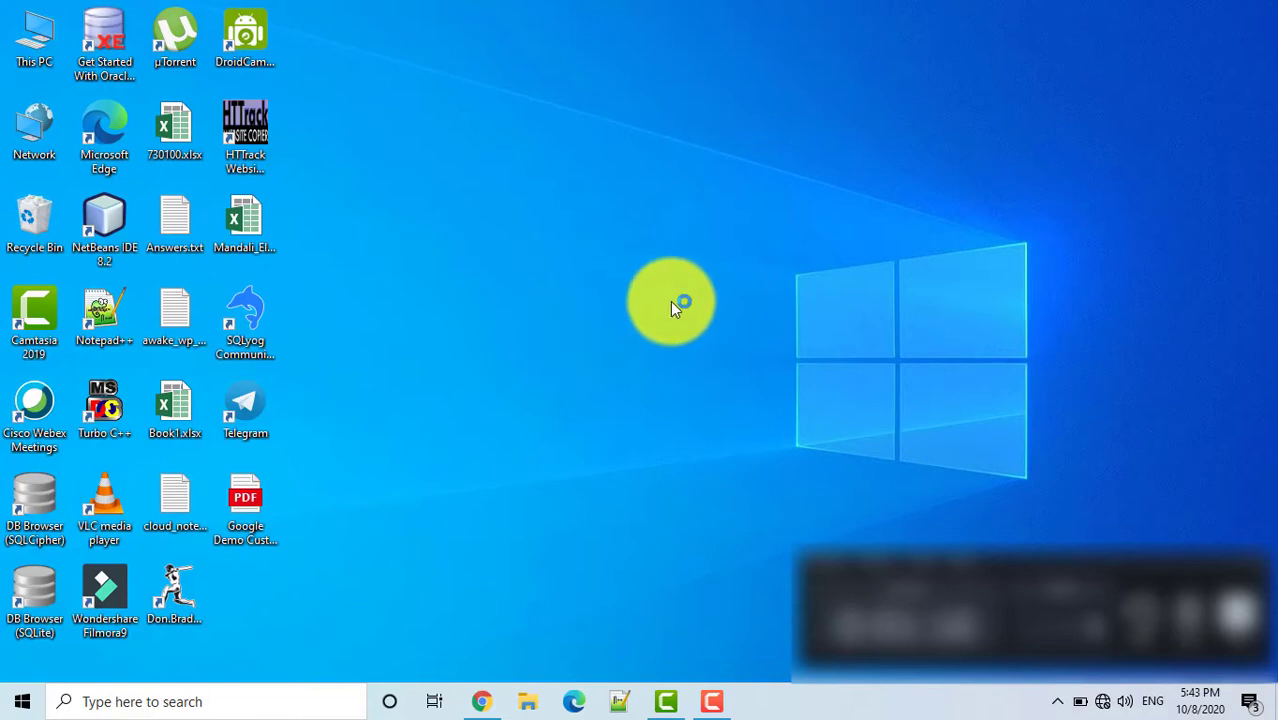
{"action": "left_click", "coordinate": [664, 257]}
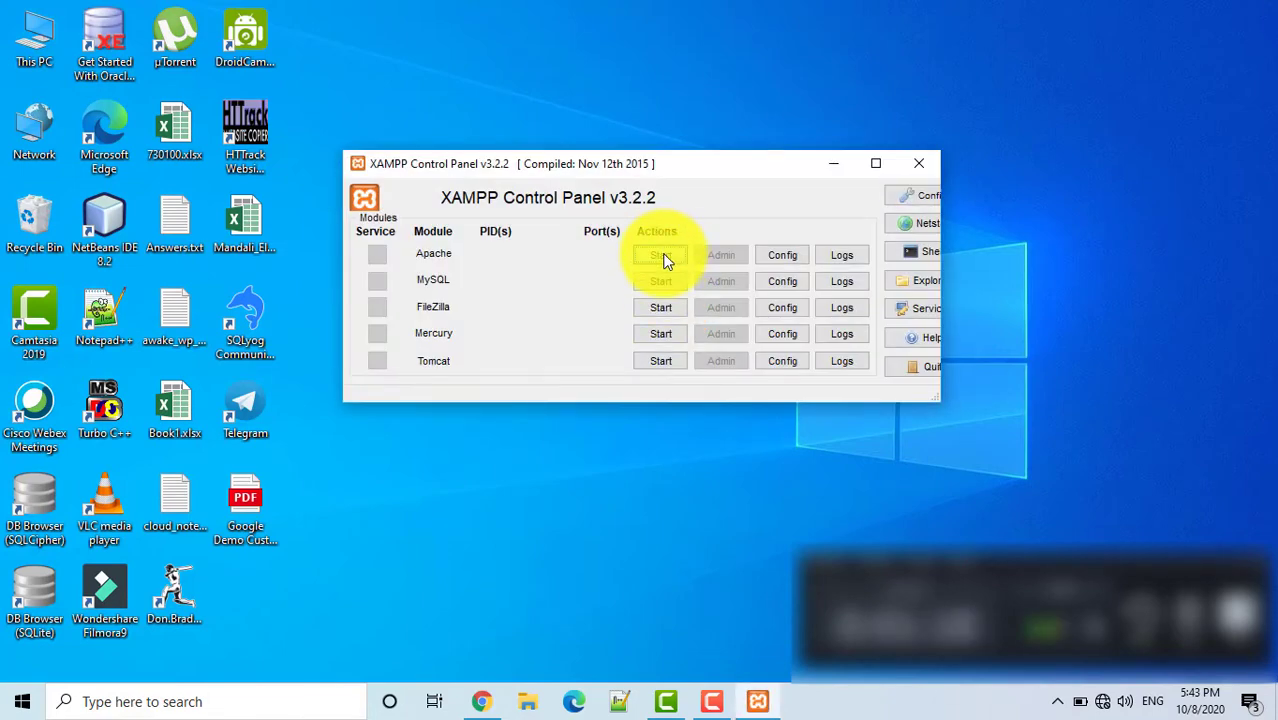
{"action": "left_click", "coordinate": [668, 285]}
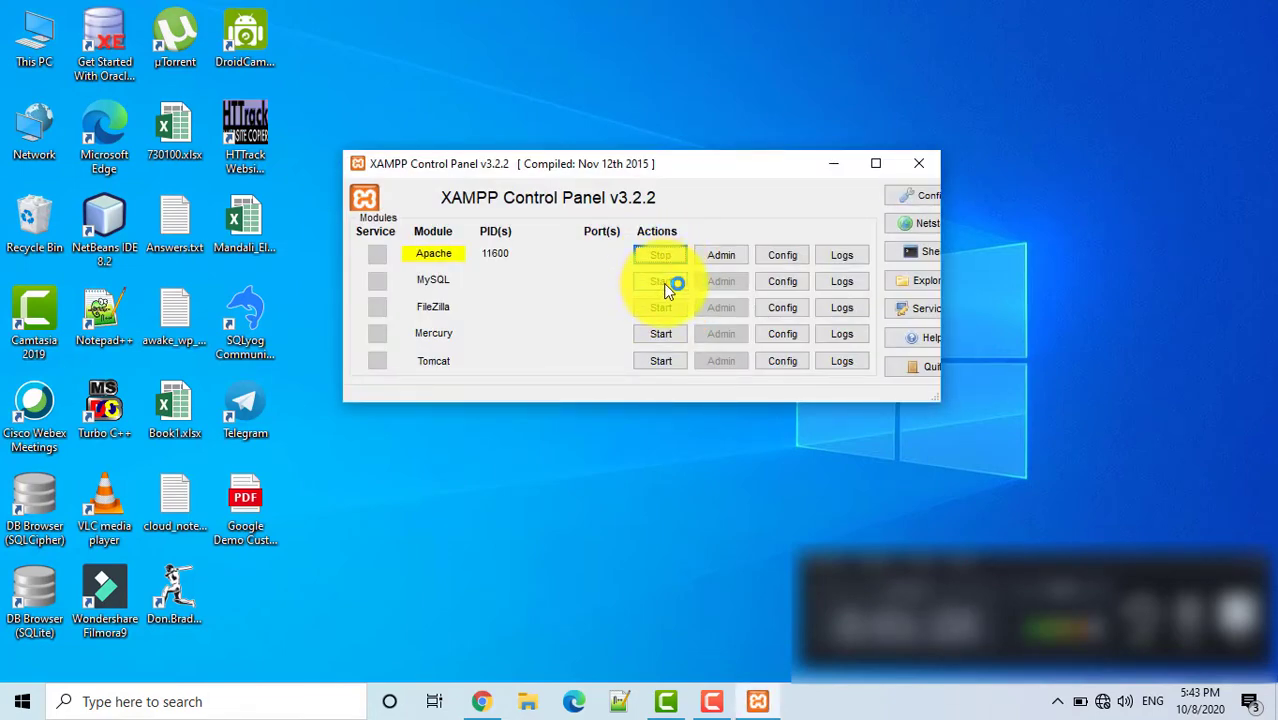
{"action": "left_click", "coordinate": [834, 165]}
Load localhost/DemoWp in a new Chrome tab to show the Awake Demo site.
{"action": "left_click", "coordinate": [484, 701]}
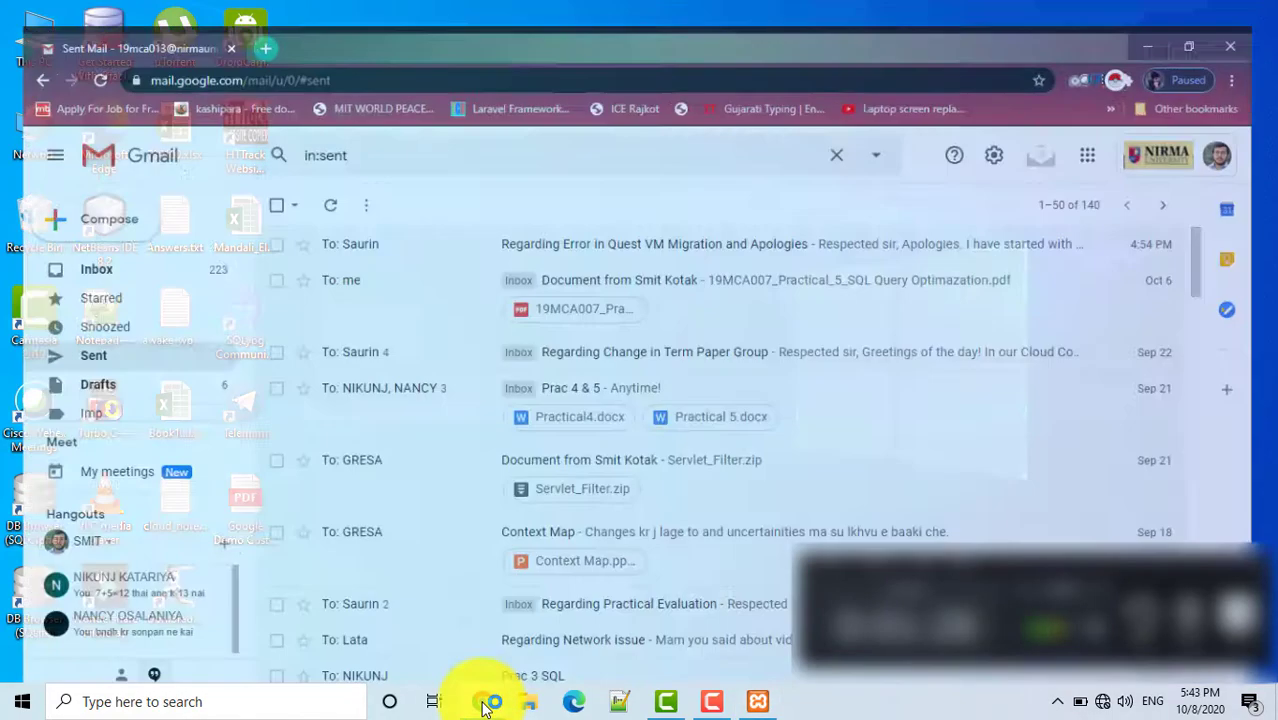
{"action": "left_click", "coordinate": [249, 19]}
{"action": "type", "text": "l"}
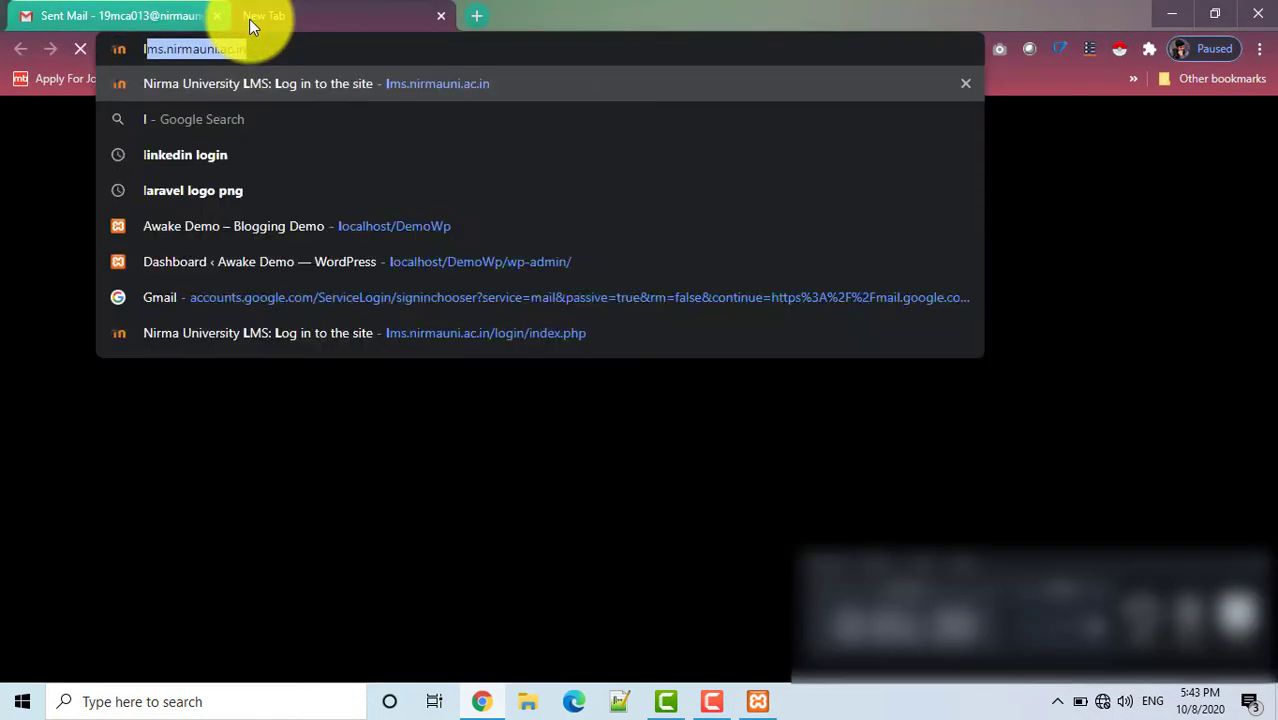
{"action": "type", "text": "ocalhost"}
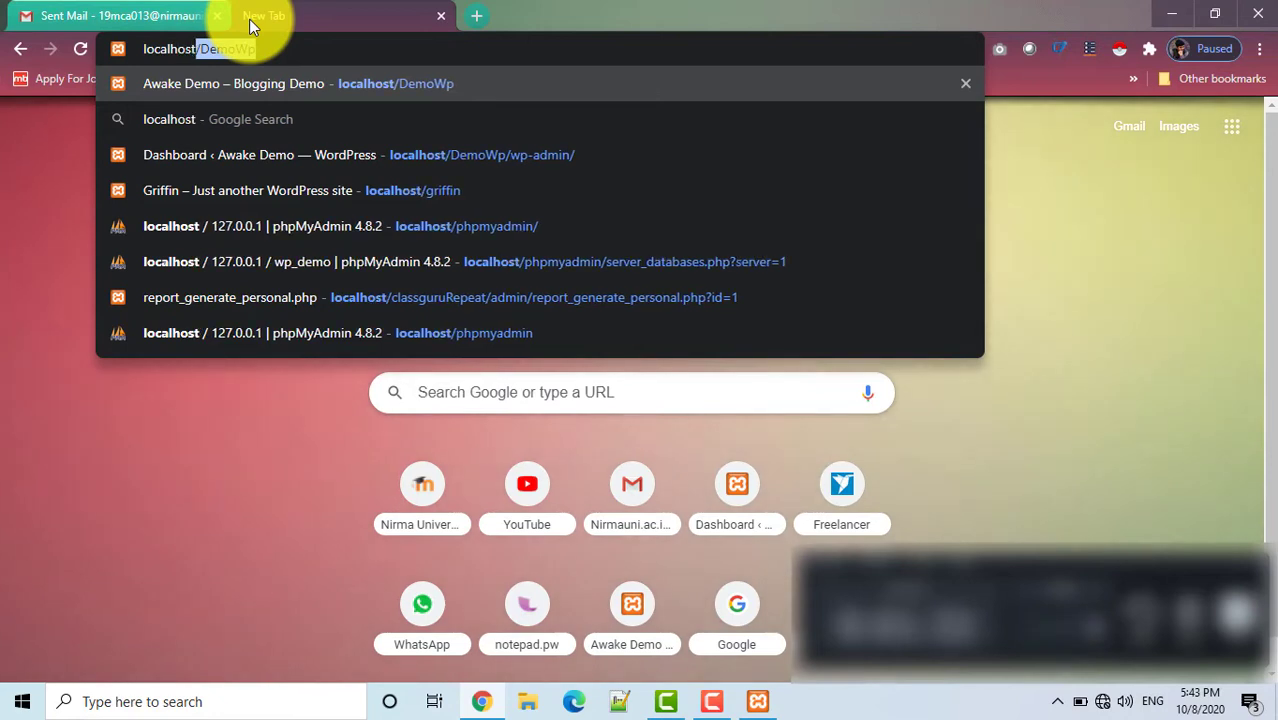
{"action": "type", "text": "/DemoWp"}
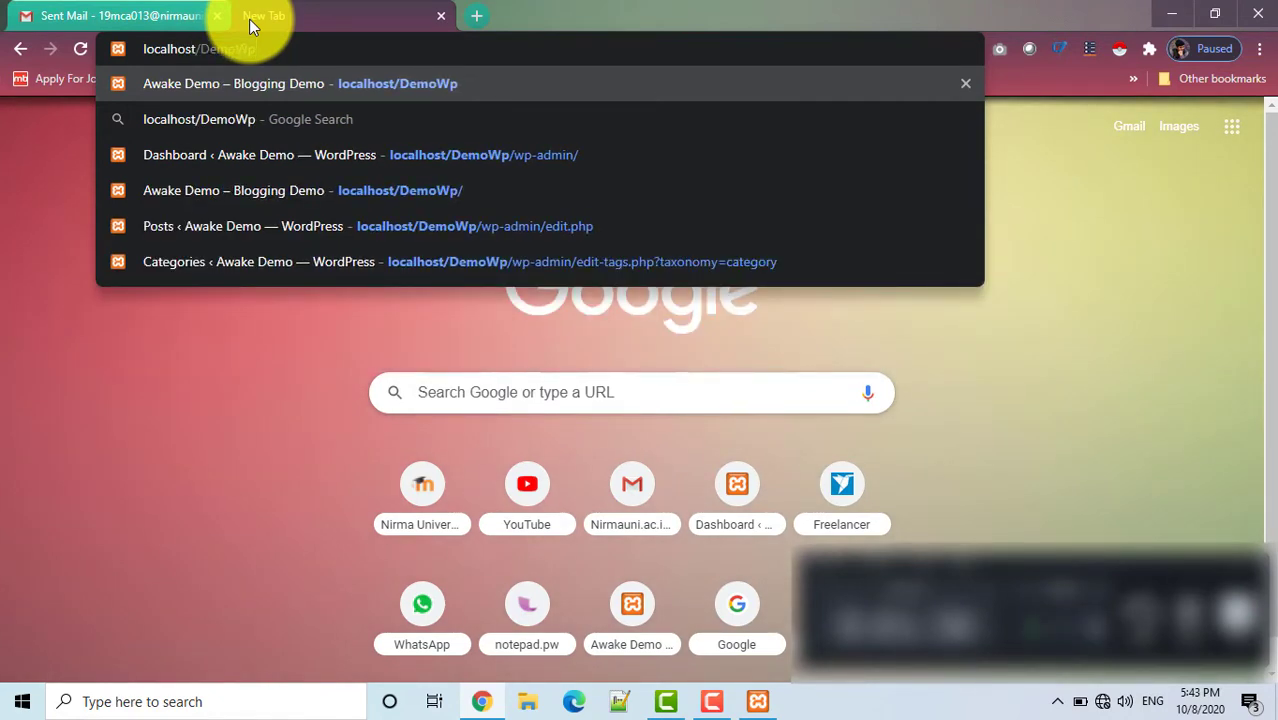
{"action": "key", "text": "Return"}
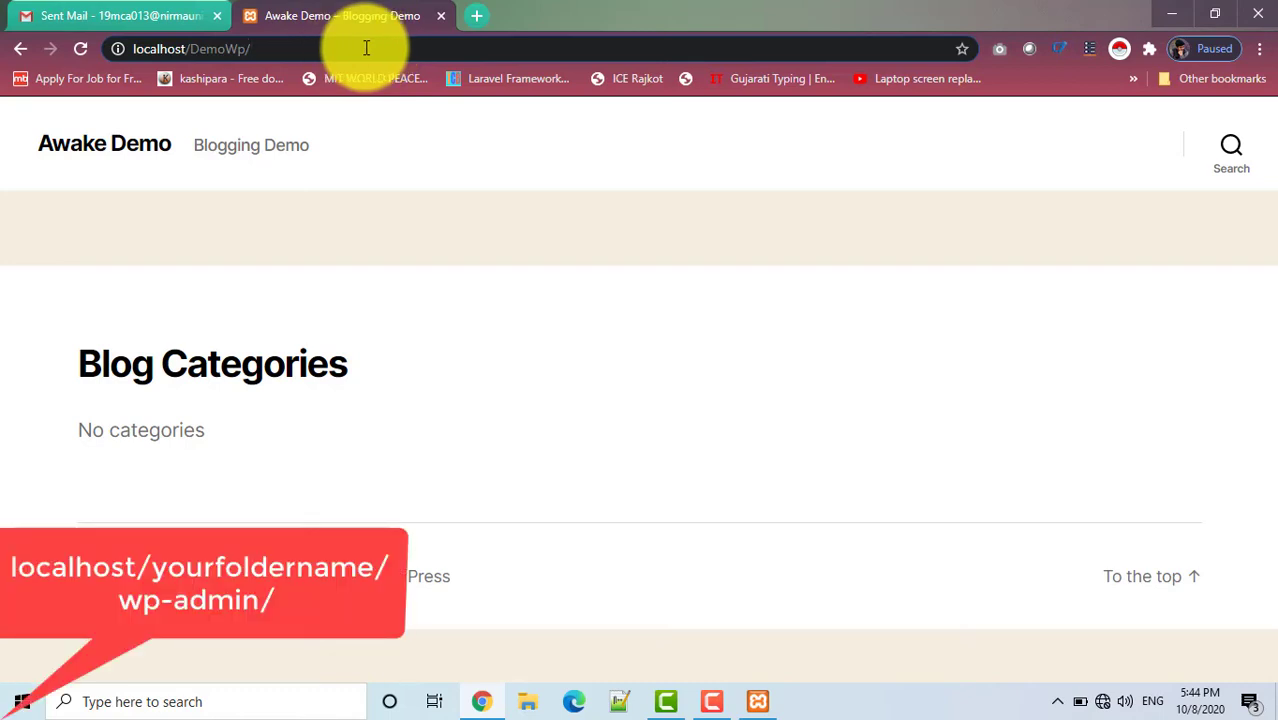
Log in at localhost/DemoWp/wp-admin with the admin username and password.
{"action": "type", "text": "wp-admi"}
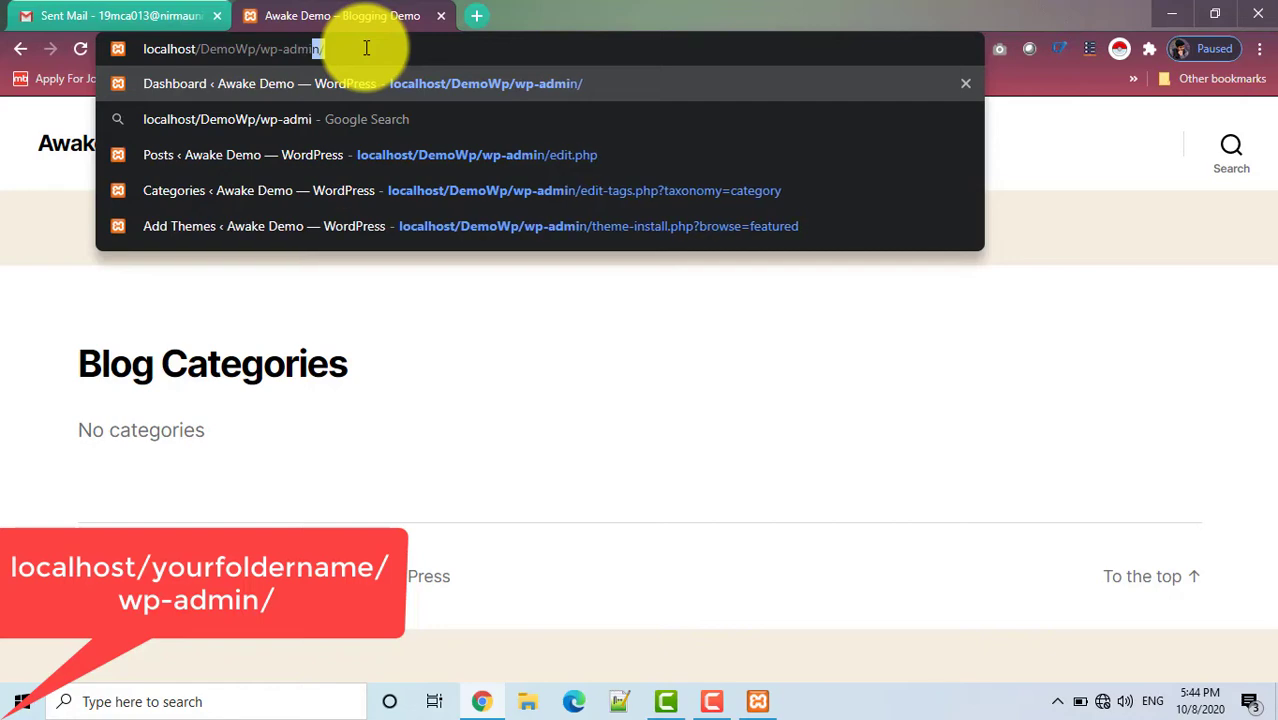
{"action": "type", "text": "n/"}
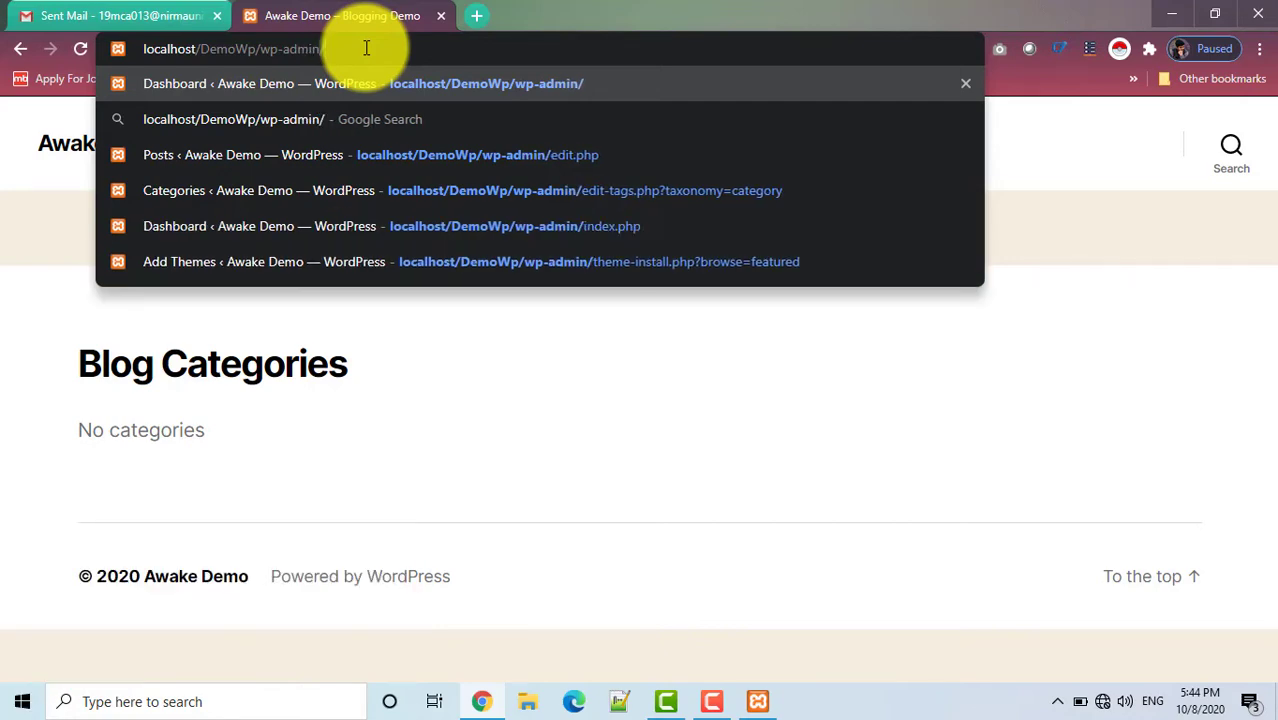
{"action": "key", "text": "Return"}
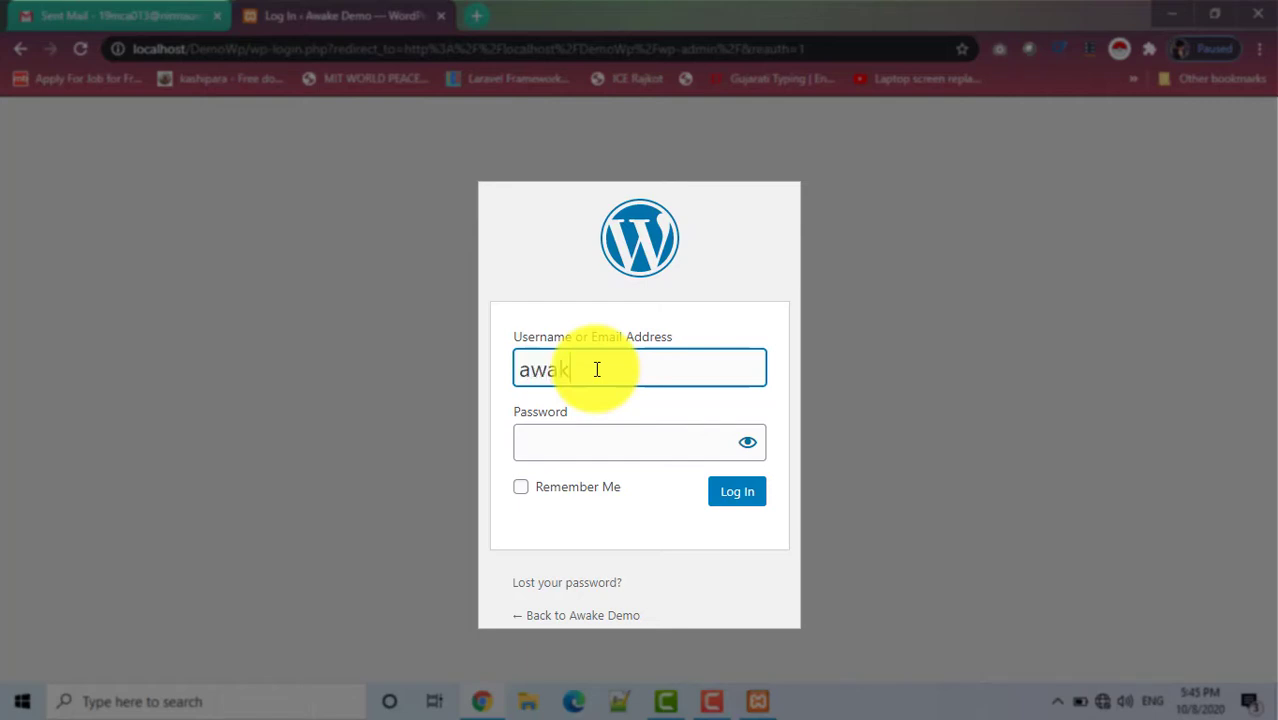
{"action": "key", "text": "Tab"}
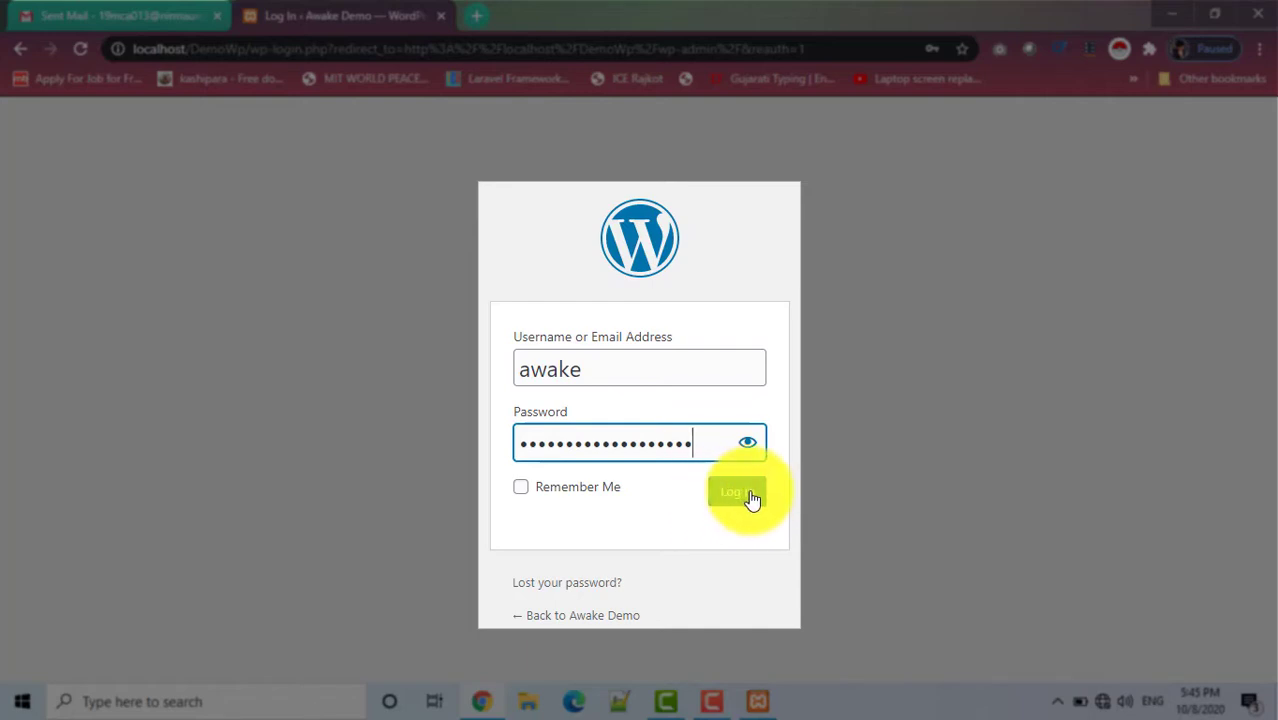
{"action": "left_click", "coordinate": [740, 495]}
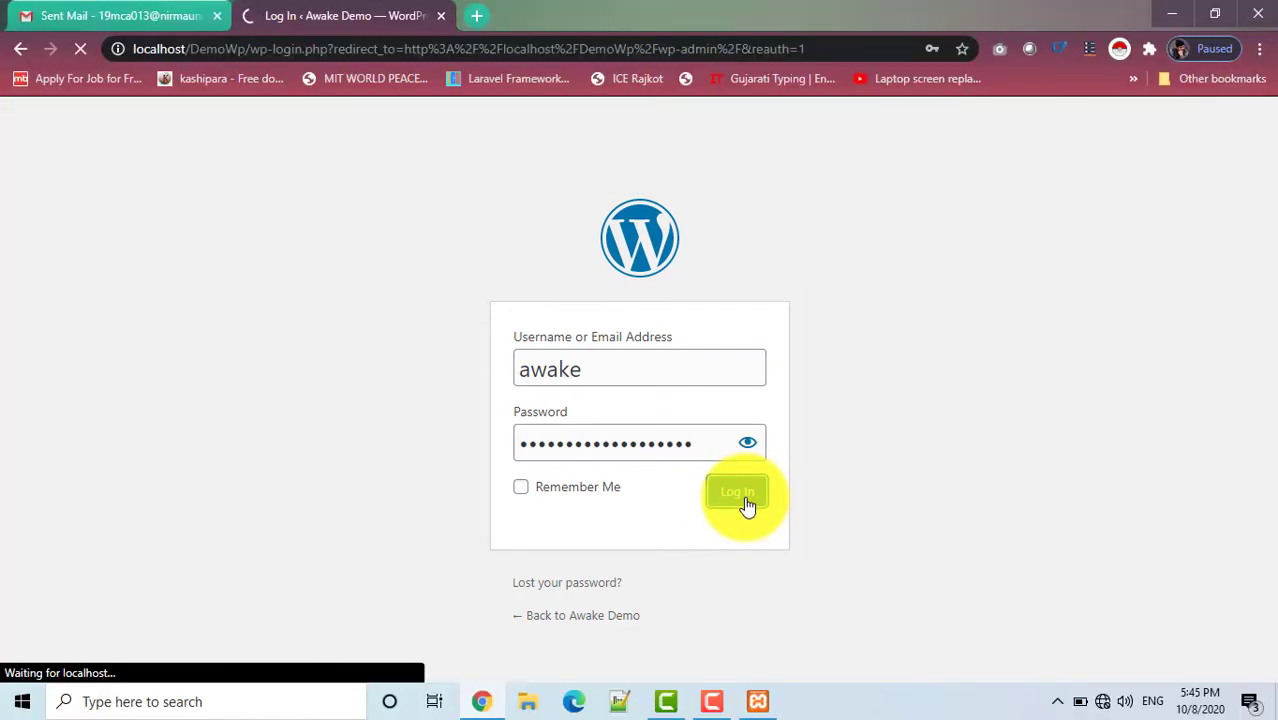
{"action": "scroll", "coordinate": [552, 462], "scroll_direction": "down", "scroll_amount": 2}
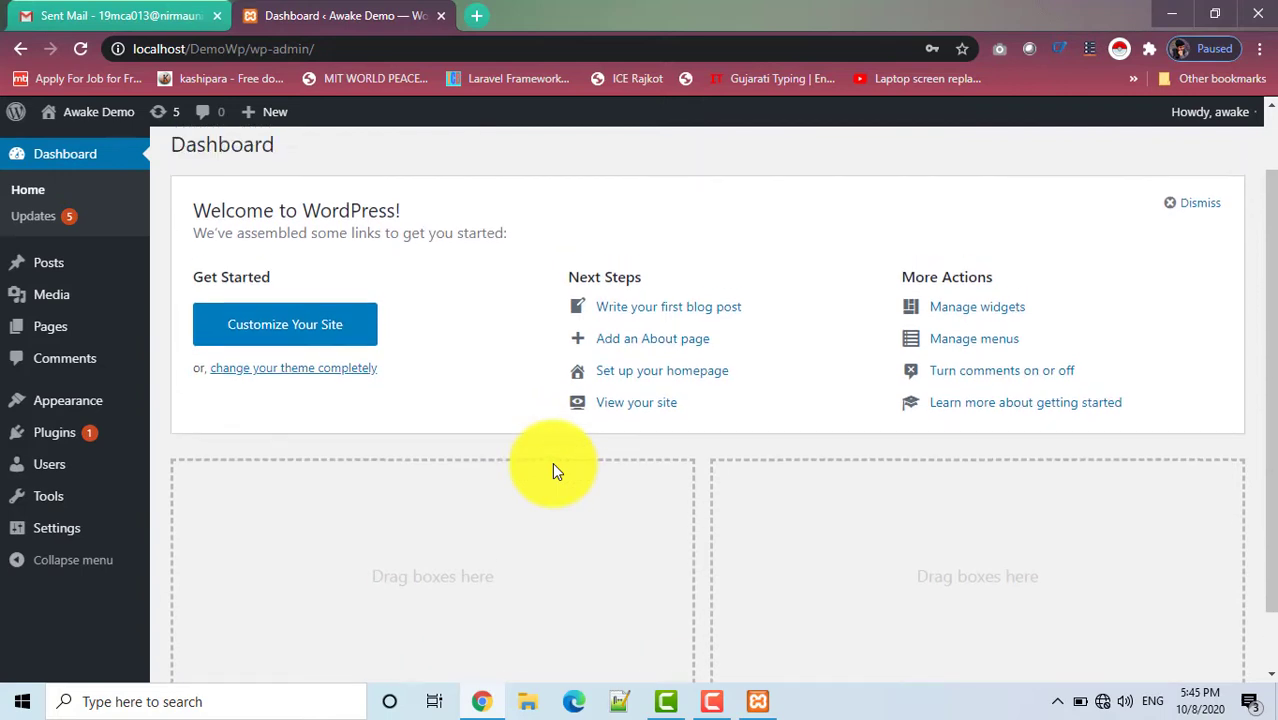
Open the public Blogging Demo front page in a new tab via Visit Site, then return to the Dashboard.
{"action": "scroll", "coordinate": [552, 462], "scroll_direction": "up", "scroll_amount": 2}
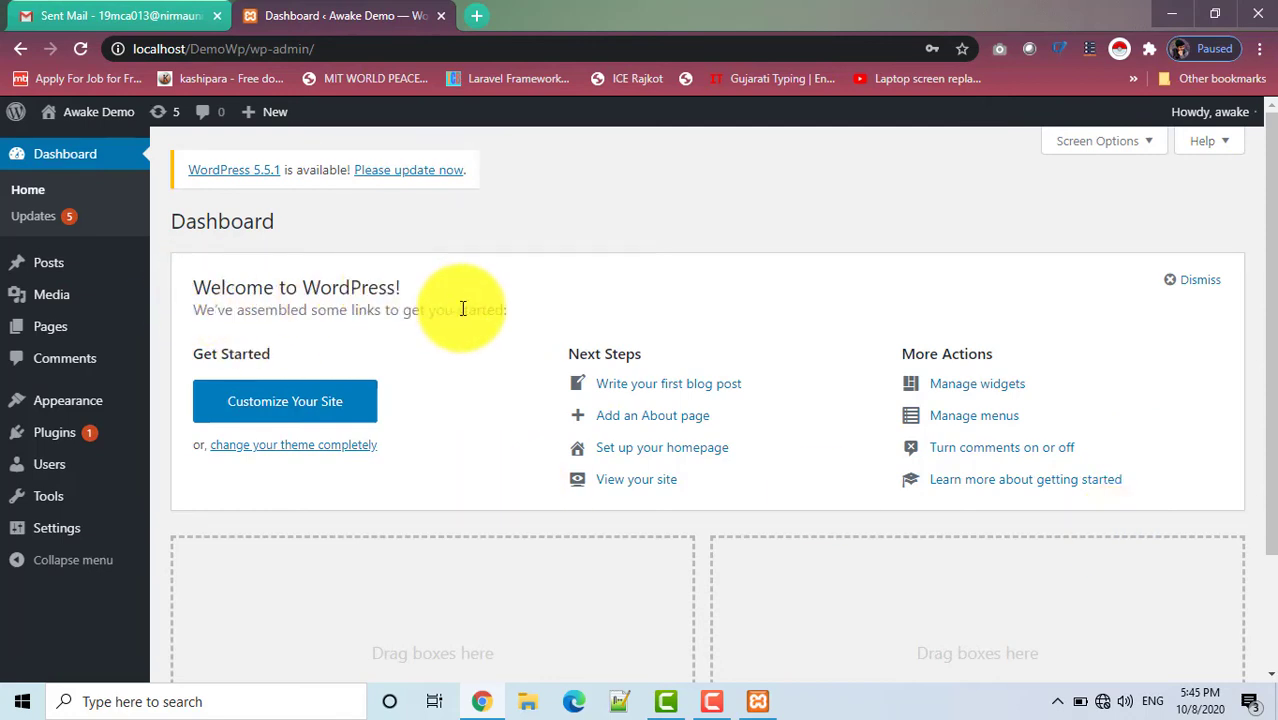
{"action": "scroll", "coordinate": [462, 309], "scroll_direction": "down", "scroll_amount": 2}
{"action": "scroll", "coordinate": [462, 309], "scroll_direction": "up", "scroll_amount": 2}
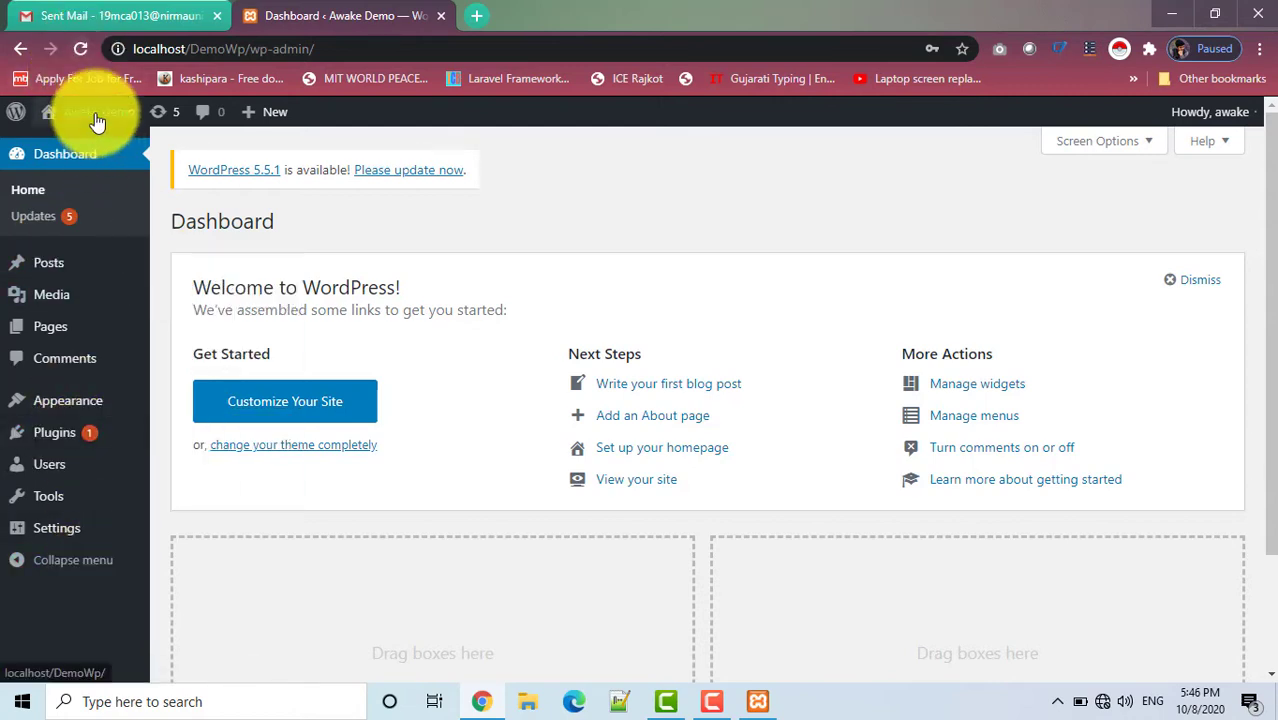
{"action": "mouse_move", "coordinate": [97, 118]}
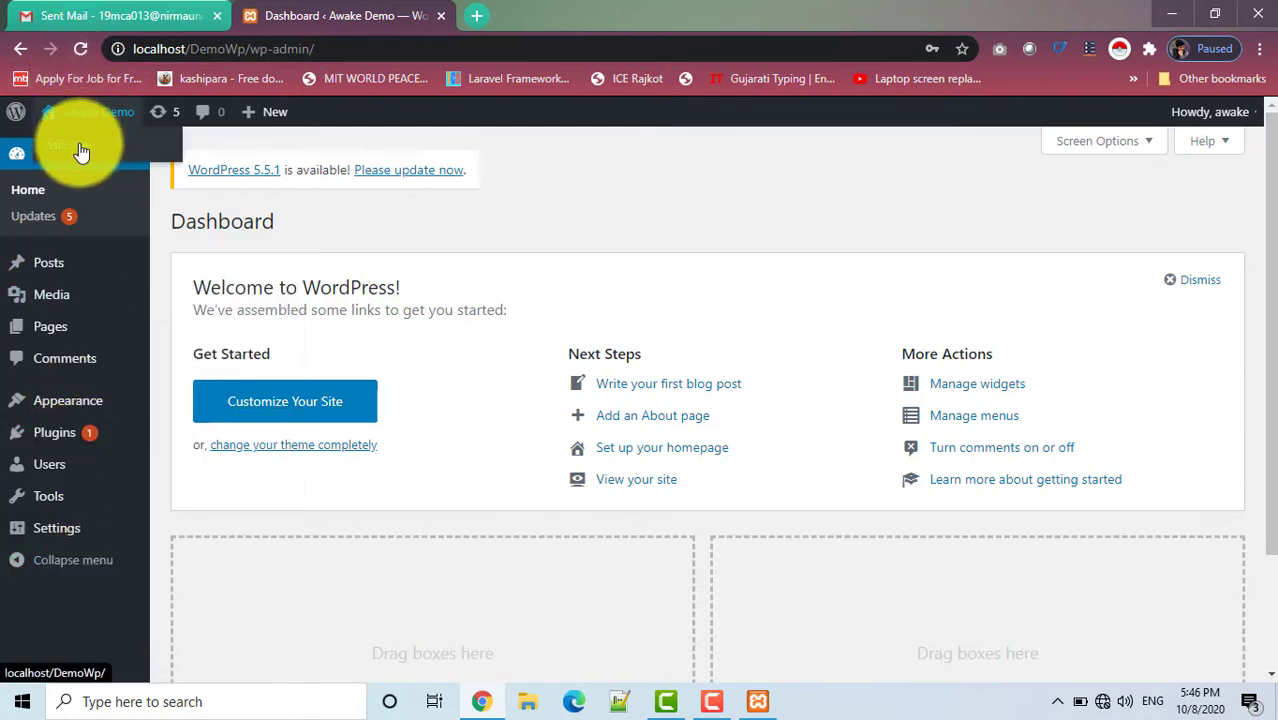
{"action": "right_click", "coordinate": [81, 150]}
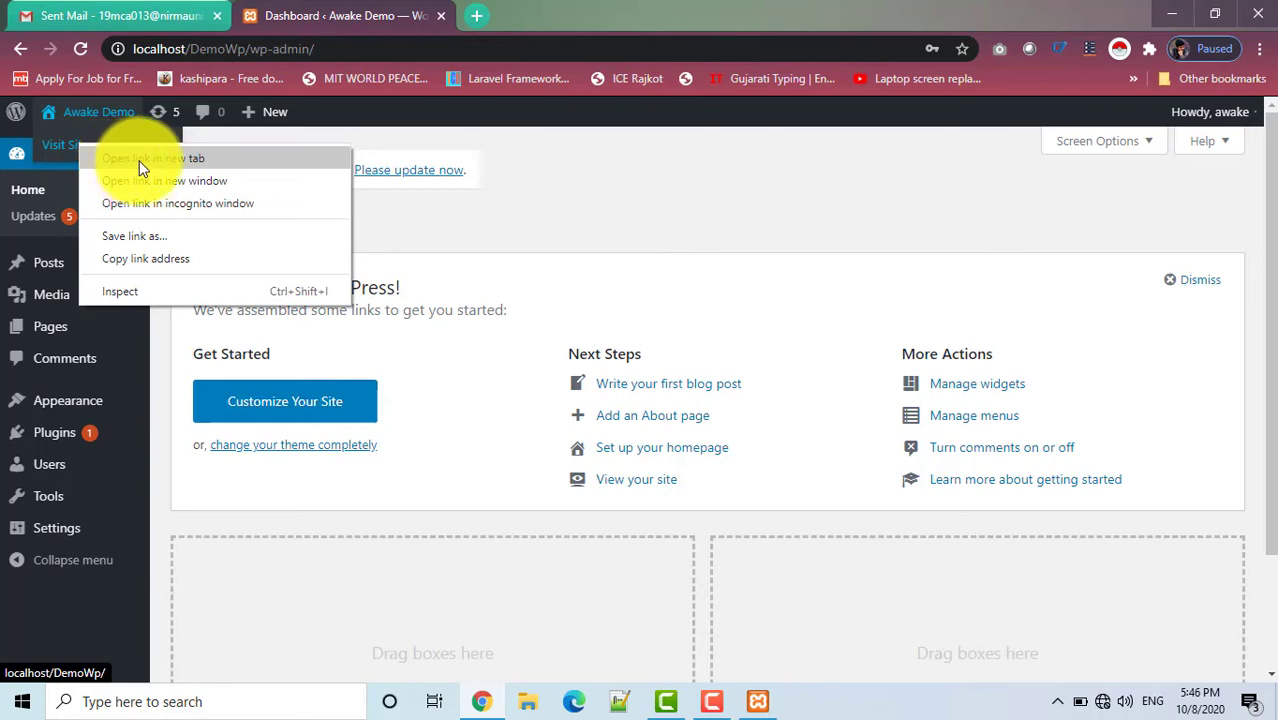
{"action": "left_click", "coordinate": [139, 161]}
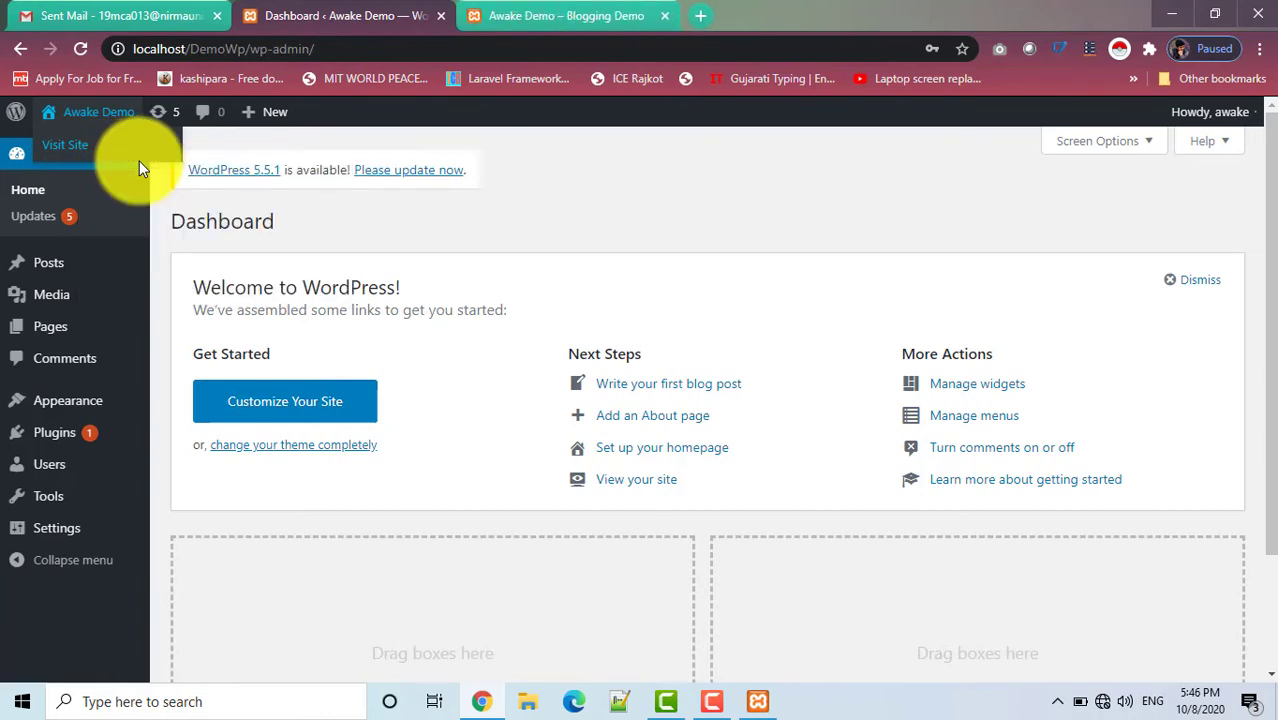
{"action": "left_click", "coordinate": [528, 14]}
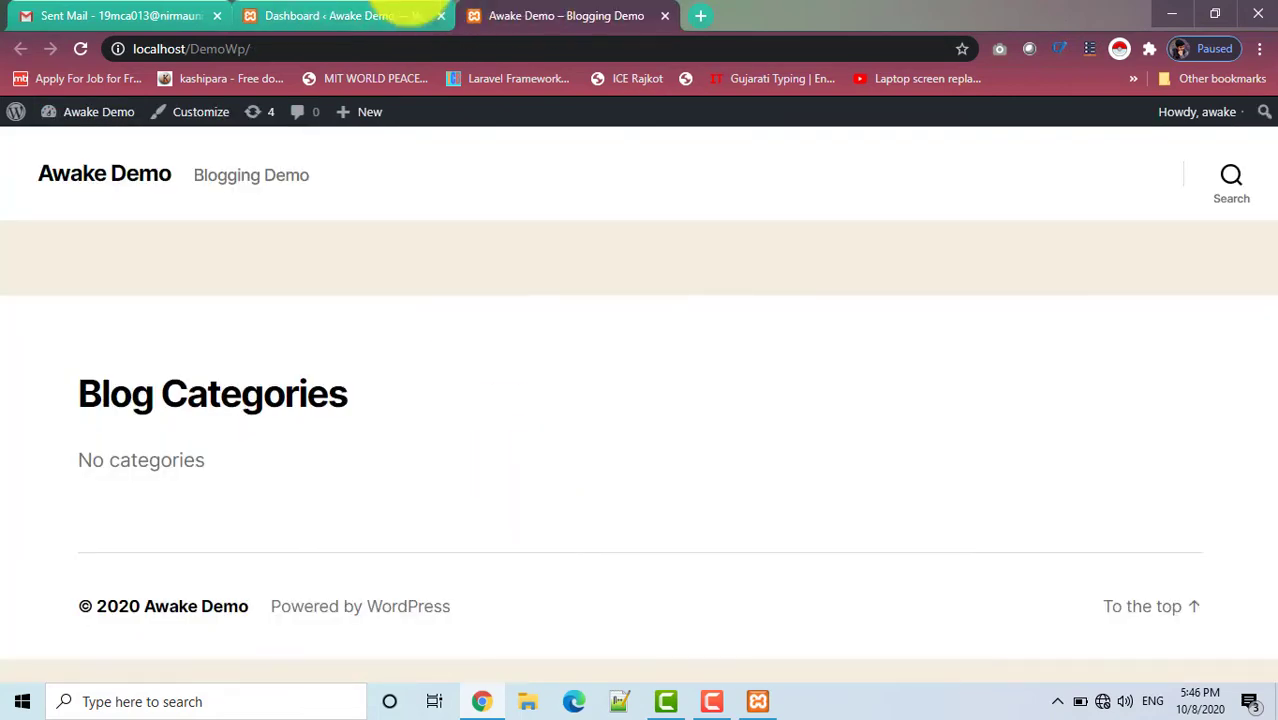
{"action": "left_click", "coordinate": [345, 14]}
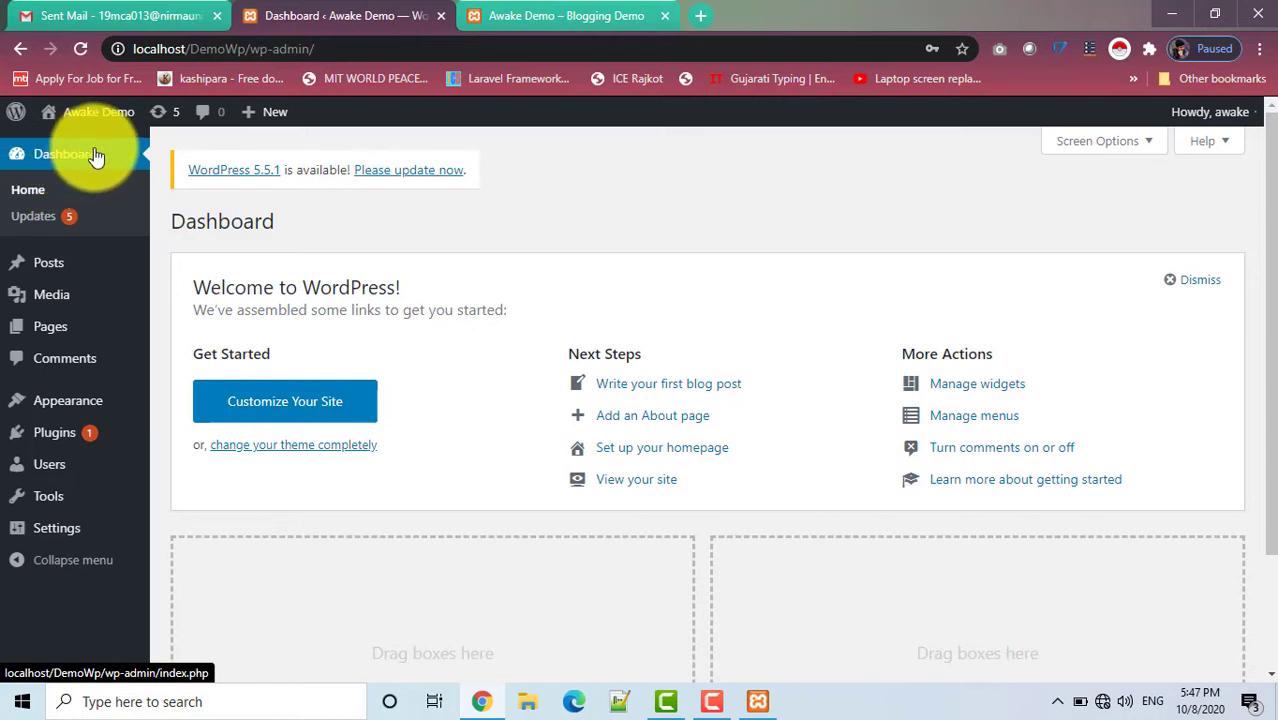
{"action": "left_click", "coordinate": [34, 199]}
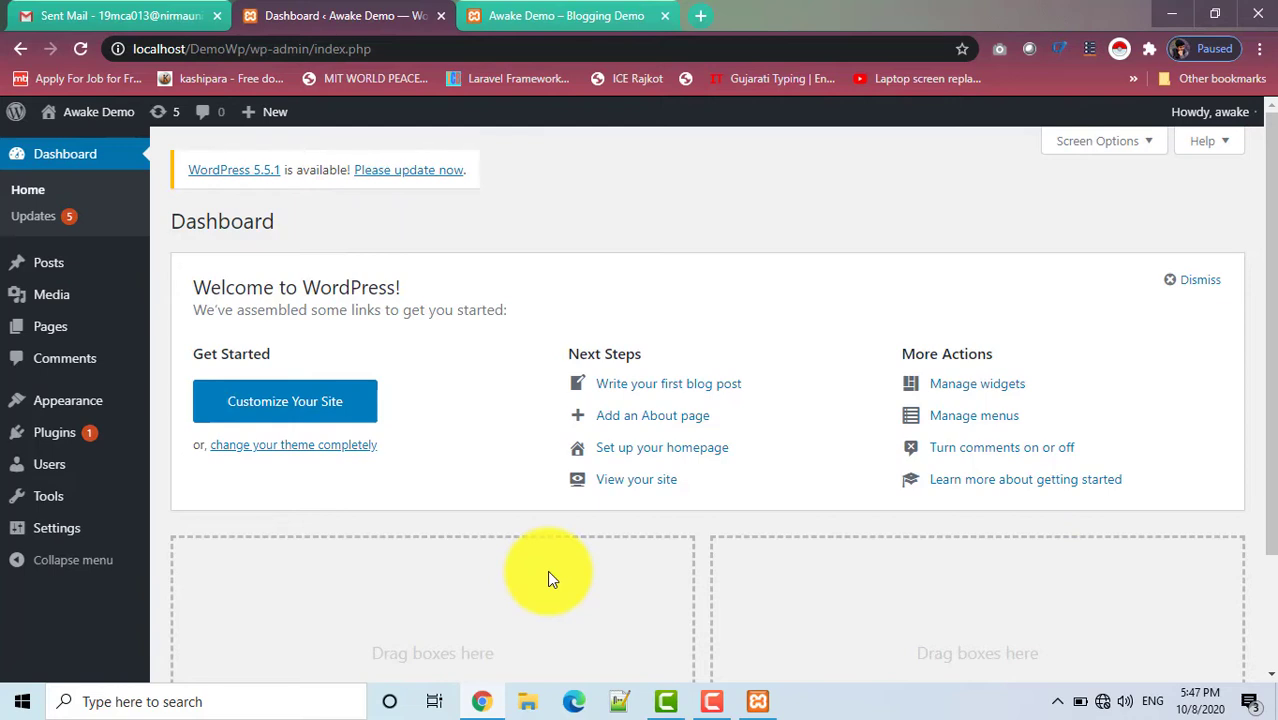
{"action": "scroll", "coordinate": [547, 577], "scroll_direction": "down", "scroll_amount": 2}
{"action": "scroll", "coordinate": [547, 577], "scroll_direction": "up", "scroll_amount": 2}
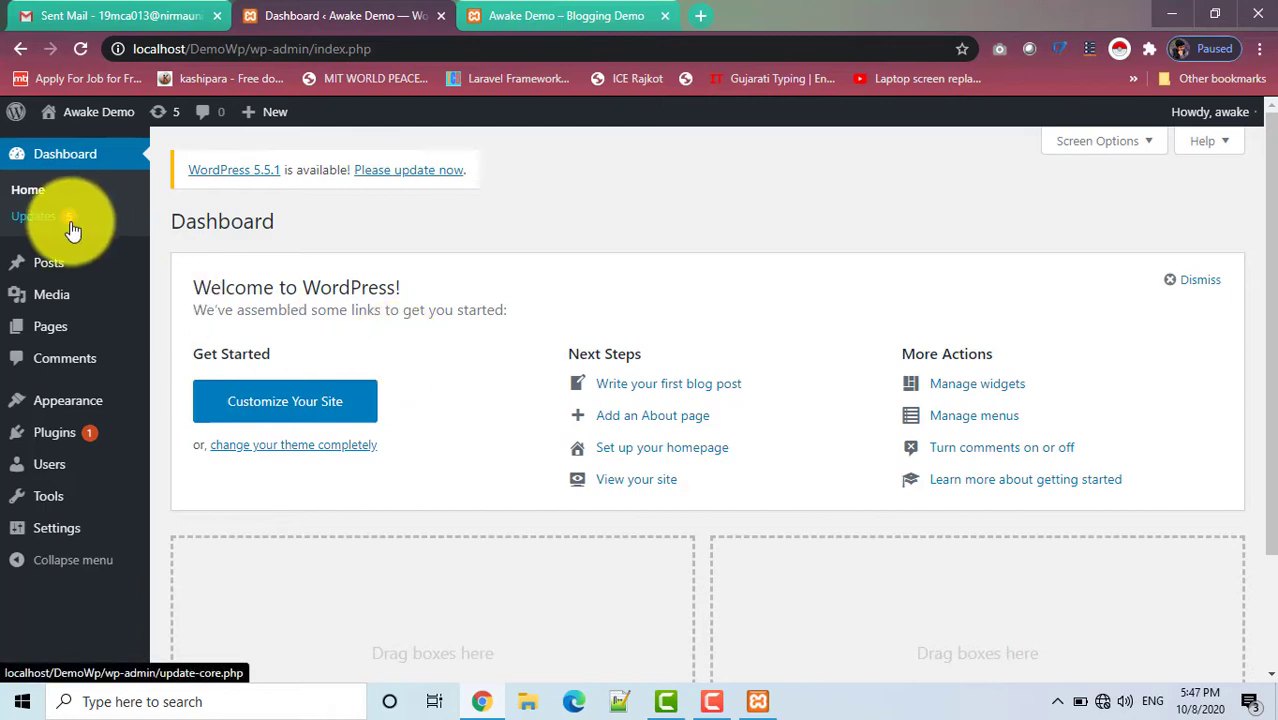
{"action": "left_click", "coordinate": [45, 222]}
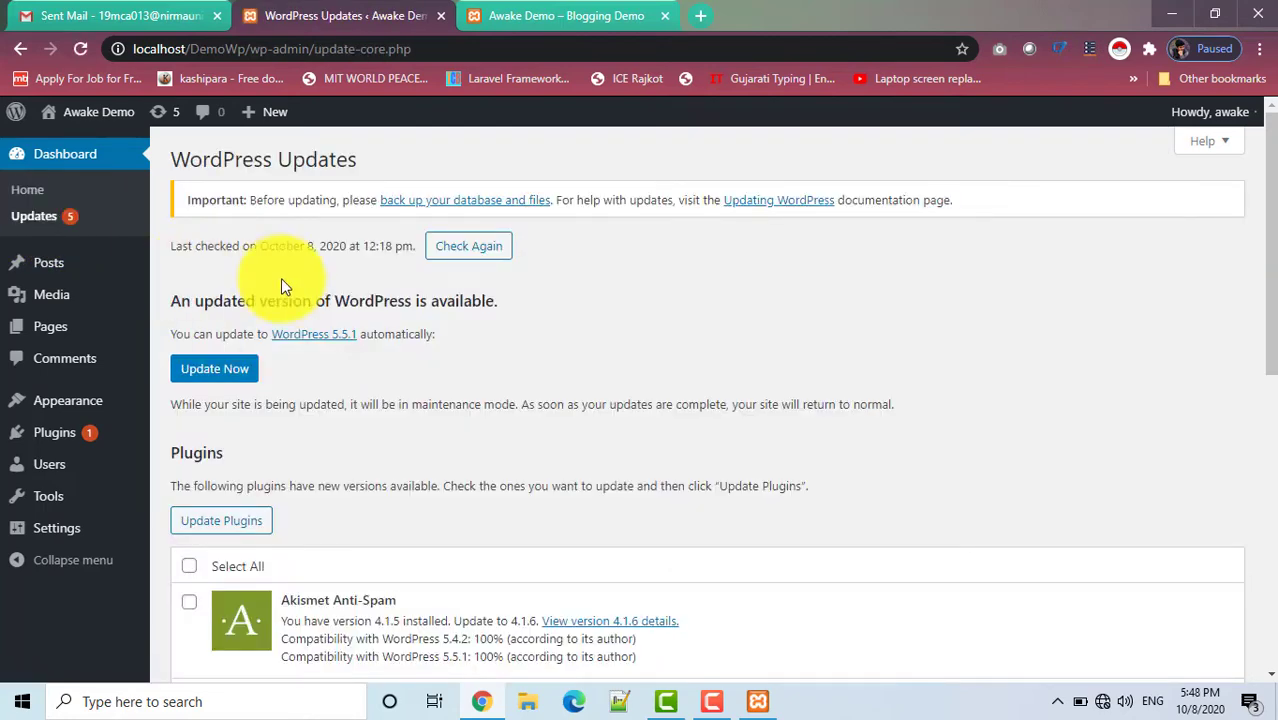
{"action": "scroll", "coordinate": [335, 308], "scroll_direction": "down", "scroll_amount": 1}
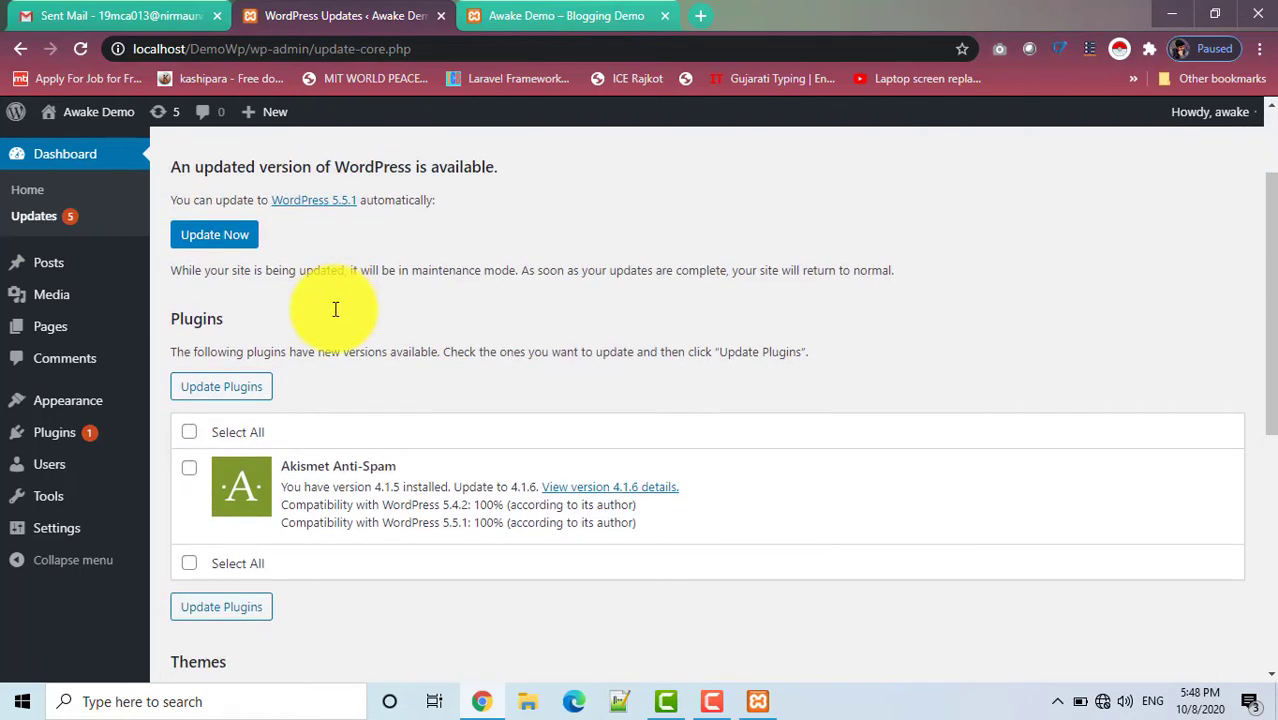
{"action": "scroll", "coordinate": [335, 309], "scroll_direction": "up", "scroll_amount": 1}
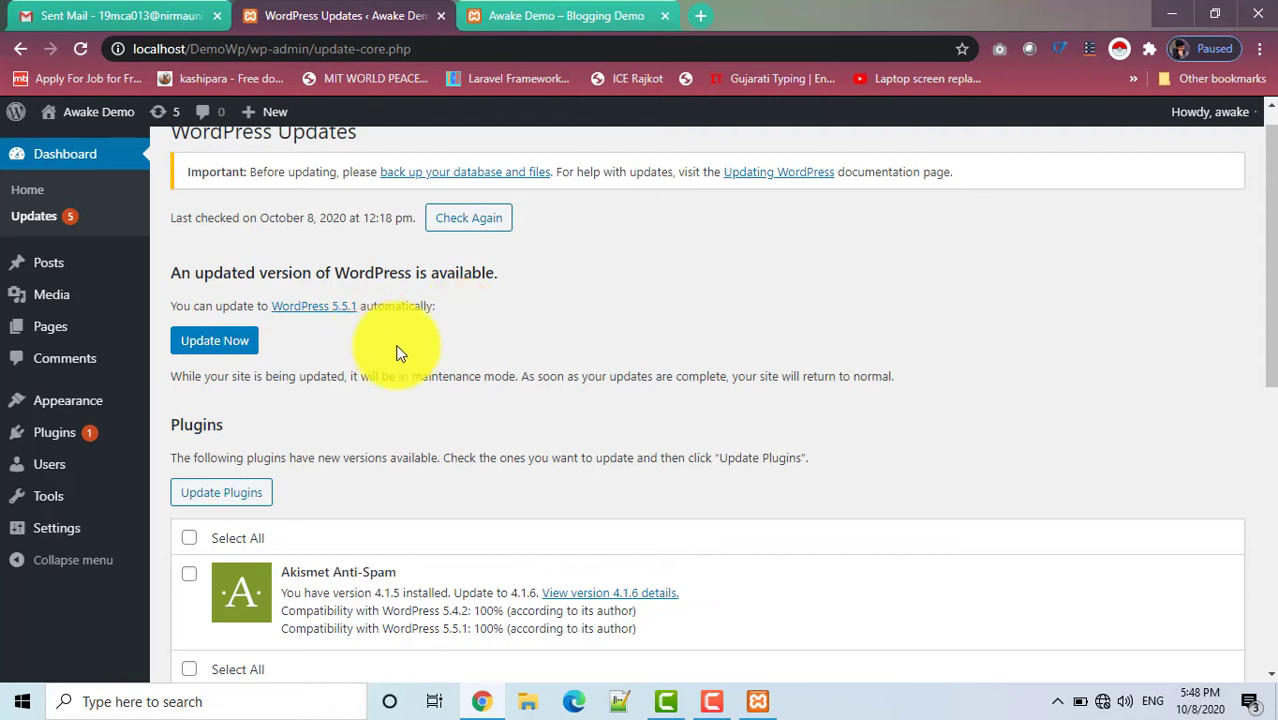
{"action": "scroll", "coordinate": [397, 352], "scroll_direction": "down", "scroll_amount": 1}
{"action": "scroll", "coordinate": [397, 350], "scroll_direction": "down", "scroll_amount": 1}
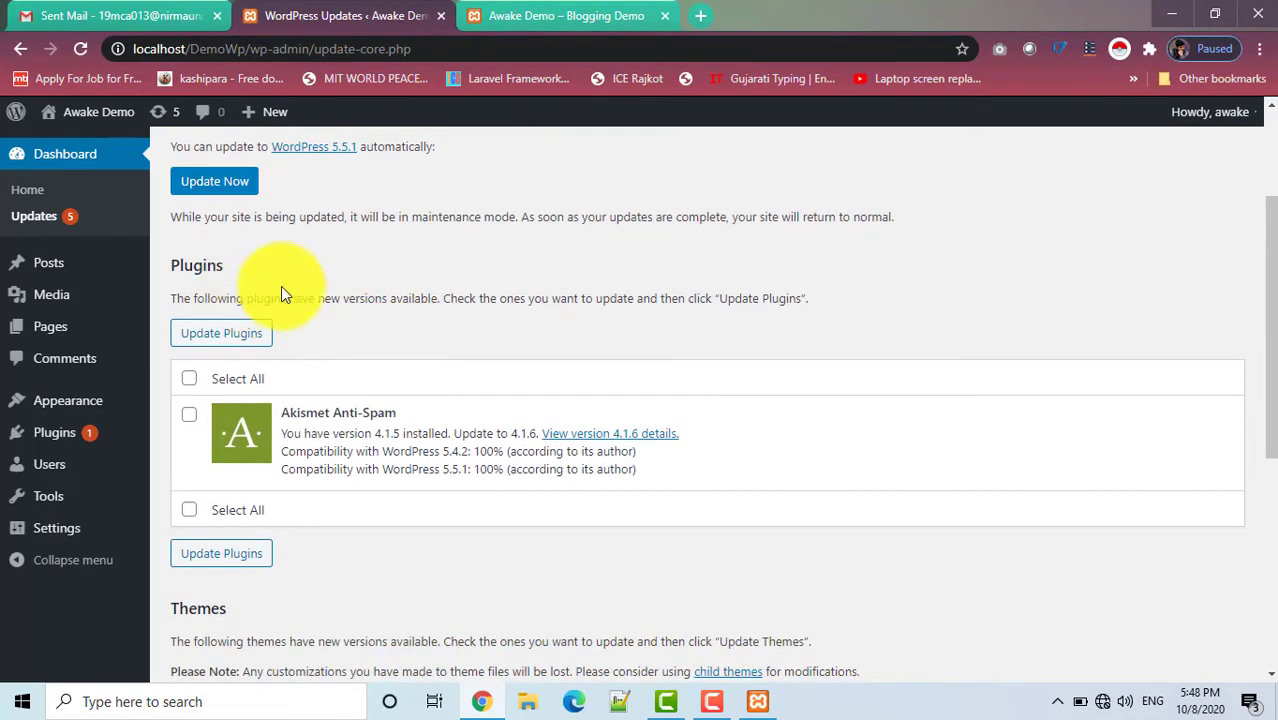
{"action": "scroll", "coordinate": [312, 328], "scroll_direction": "down", "scroll_amount": 1}
{"action": "scroll", "coordinate": [322, 360], "scroll_direction": "down", "scroll_amount": 3}
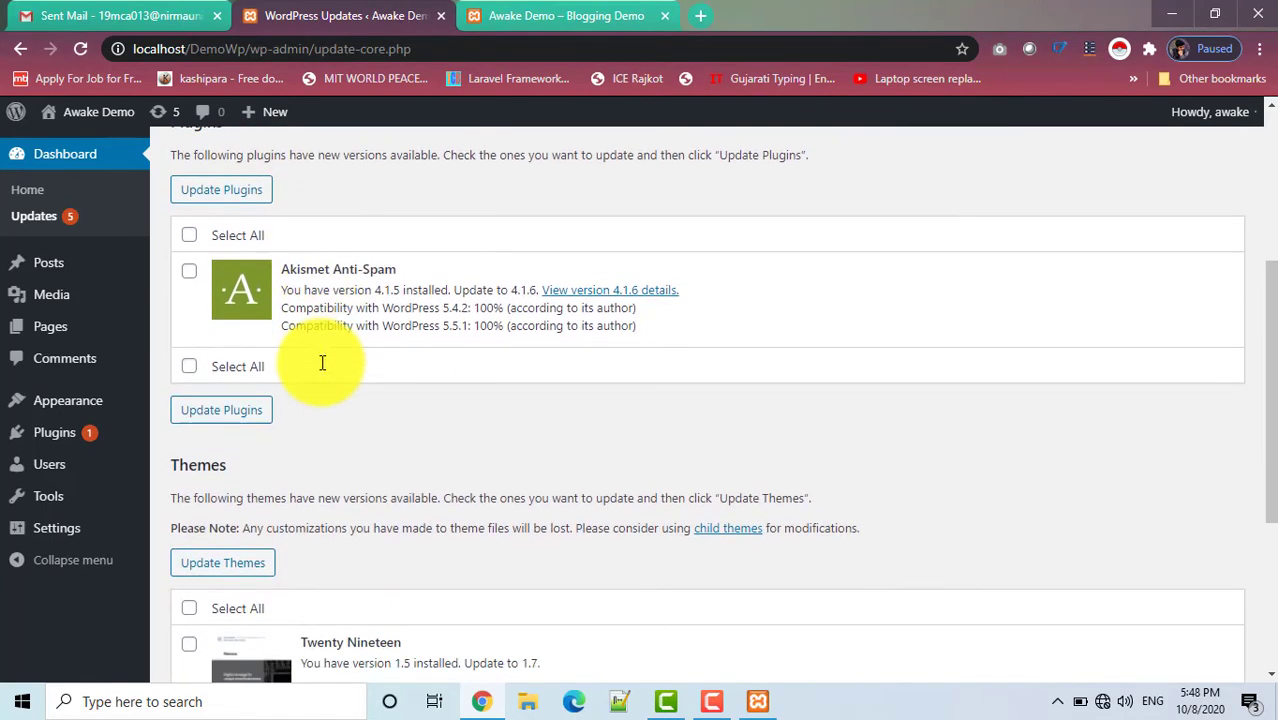
{"action": "scroll", "coordinate": [330, 440], "scroll_direction": "down", "scroll_amount": 3}
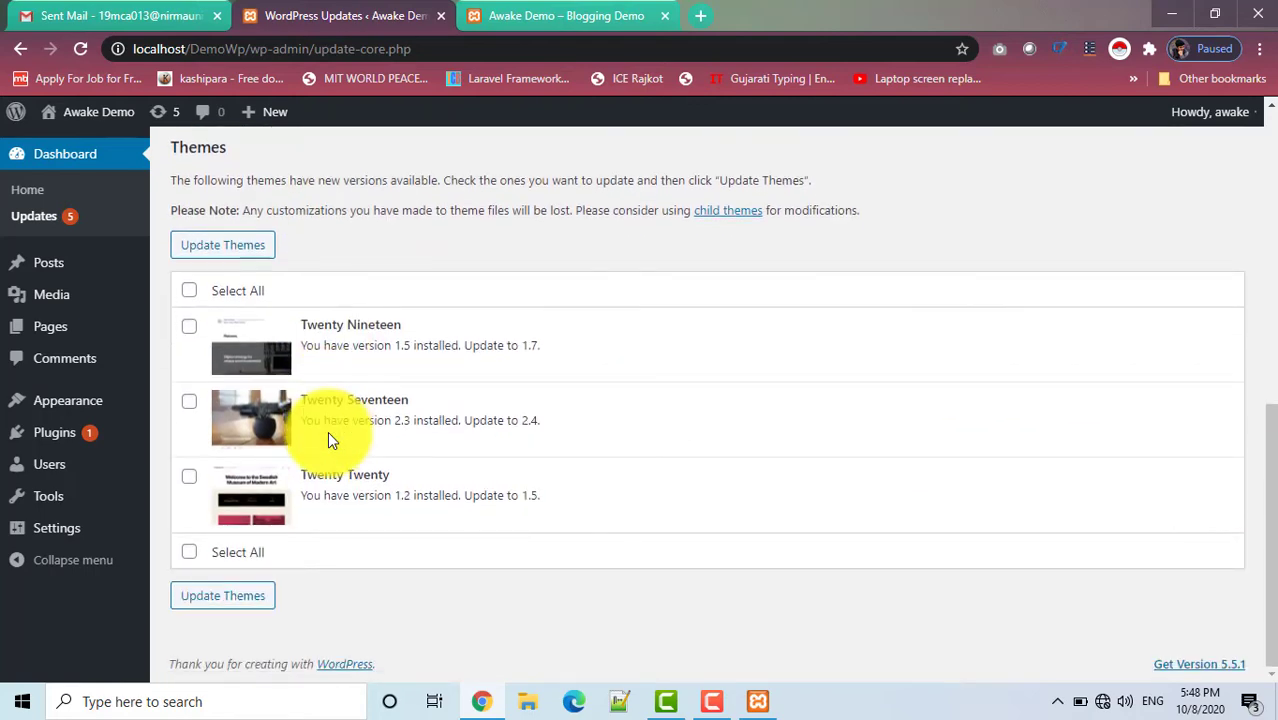
{"action": "scroll", "coordinate": [330, 440], "scroll_direction": "up", "scroll_amount": 10}
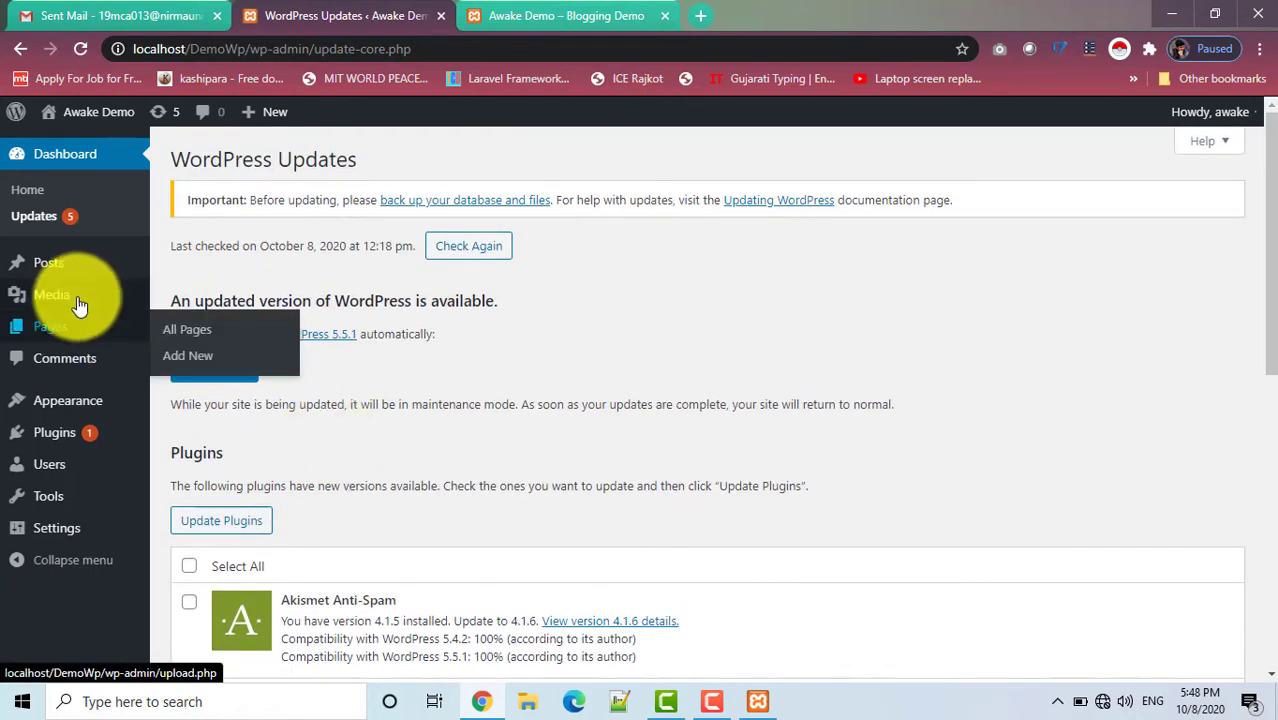
{"action": "mouse_move", "coordinate": [45, 272]}
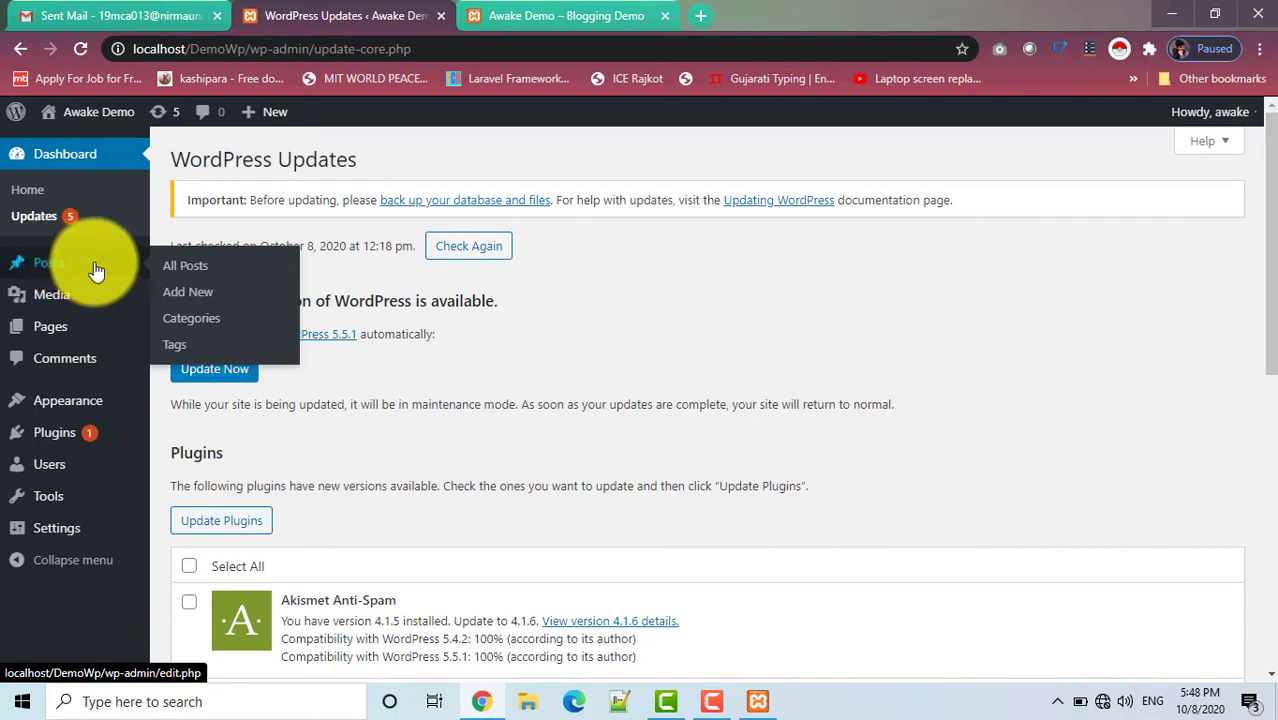
Check the empty All Posts list, then browse the Categories page listing MyCategories.
{"action": "left_click", "coordinate": [186, 279]}
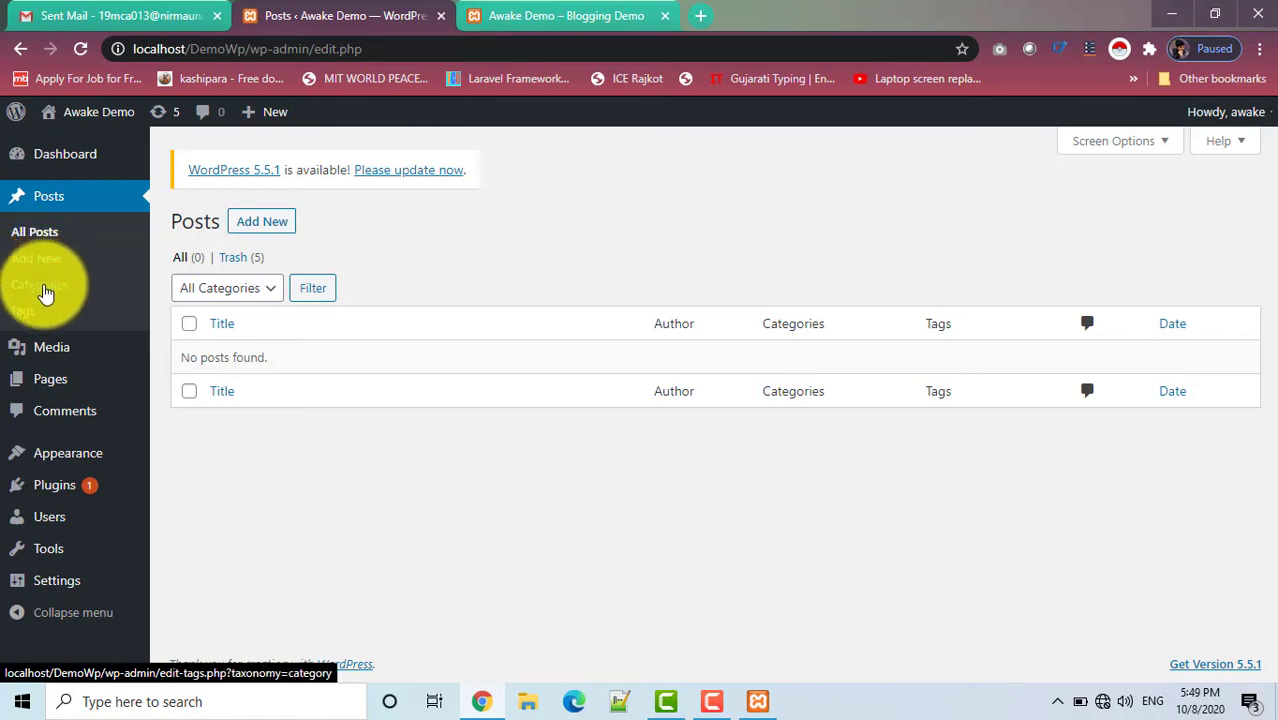
{"action": "left_click", "coordinate": [45, 291]}
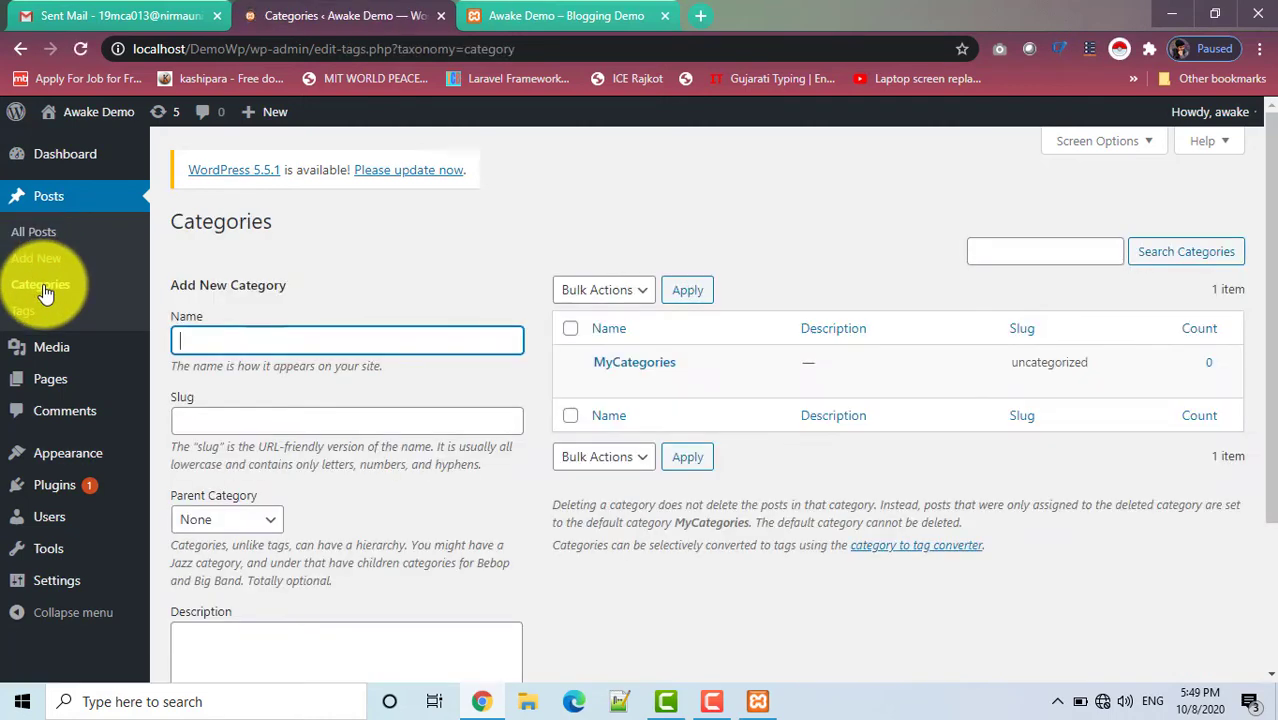
{"action": "scroll", "coordinate": [467, 305], "scroll_direction": "down", "scroll_amount": 3}
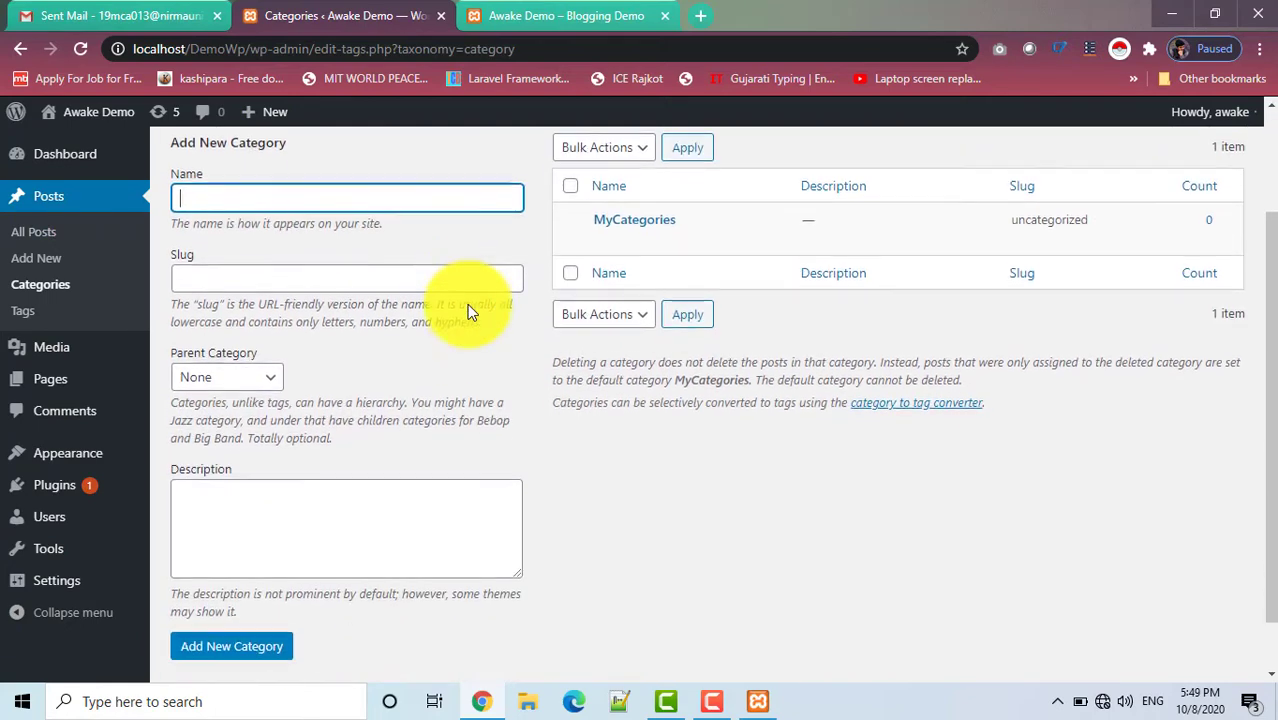
{"action": "scroll", "coordinate": [467, 305], "scroll_direction": "up", "scroll_amount": 3}
{"action": "scroll", "coordinate": [303, 298], "scroll_direction": "down", "scroll_amount": 1}
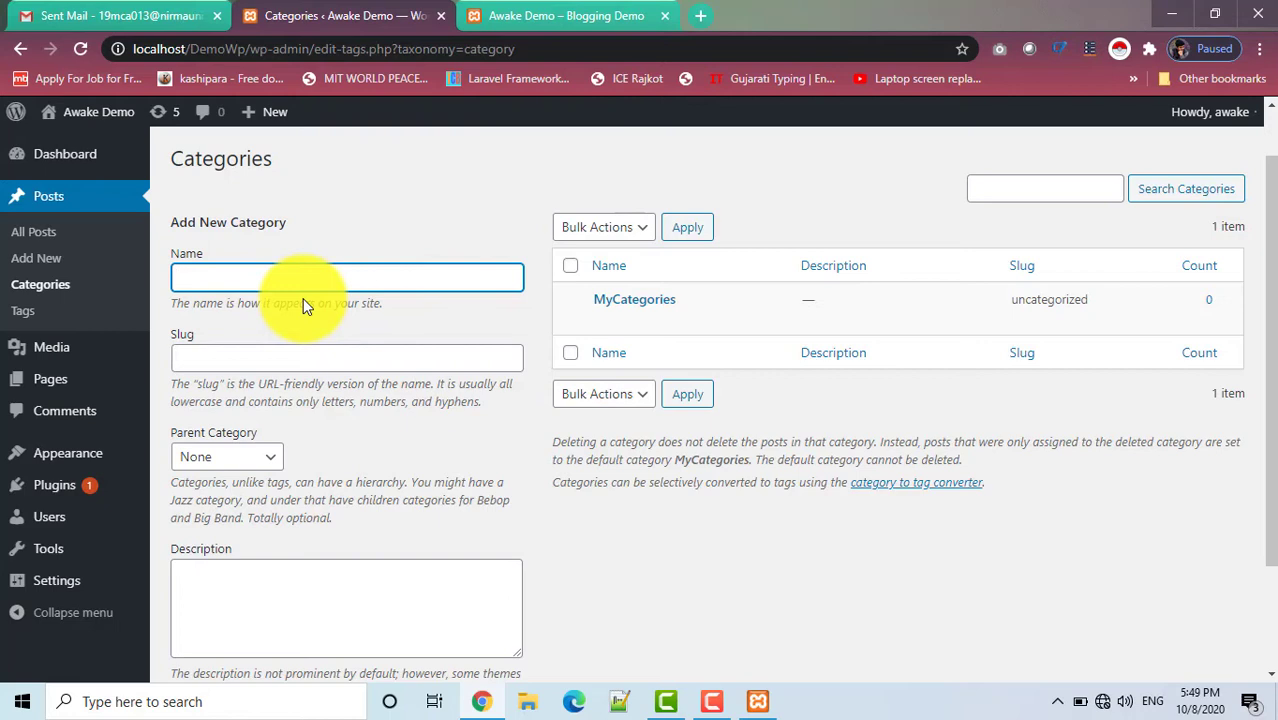
{"action": "scroll", "coordinate": [431, 305], "scroll_direction": "up", "scroll_amount": 1}
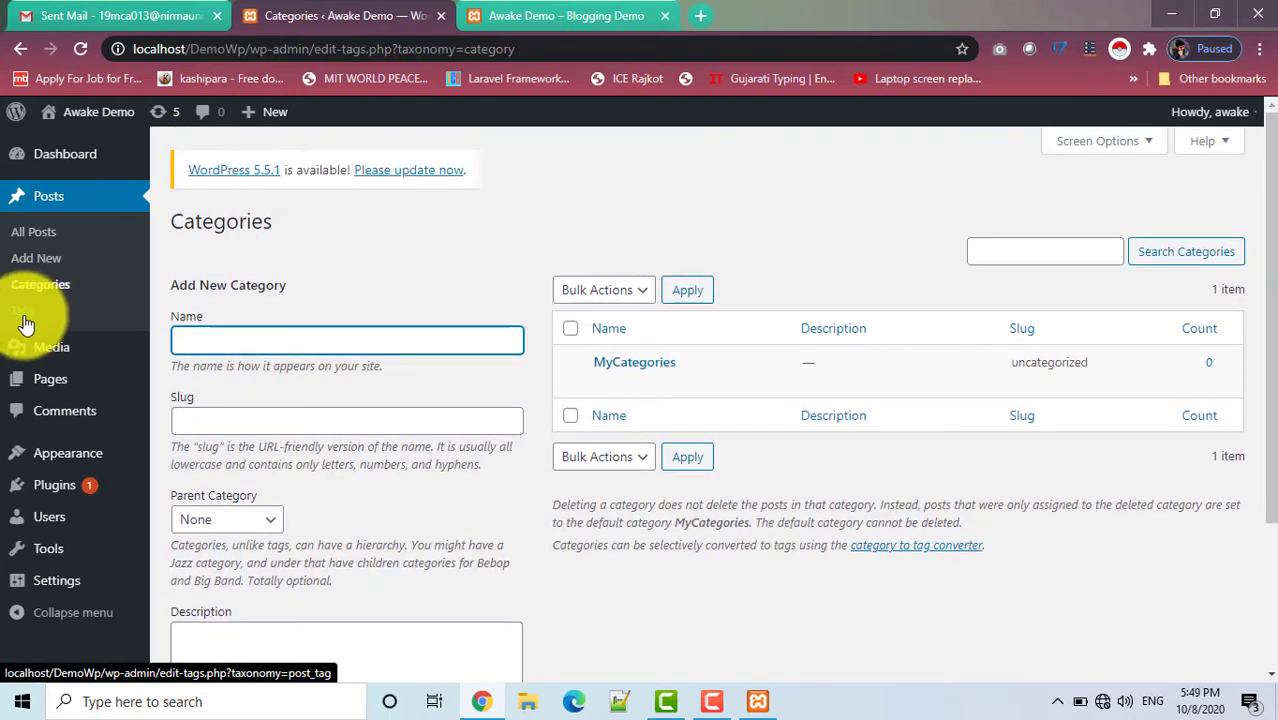
{"action": "left_click", "coordinate": [244, 380]}
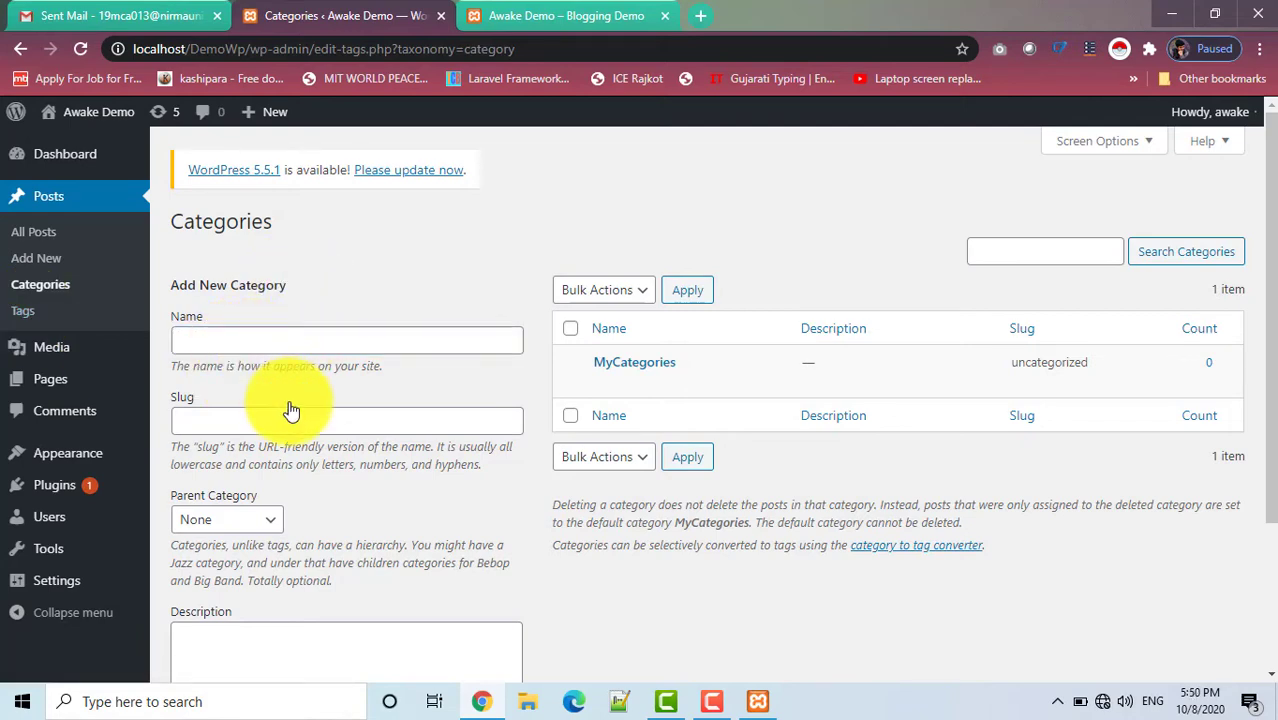
{"action": "scroll", "coordinate": [288, 409], "scroll_direction": "down", "scroll_amount": 2}
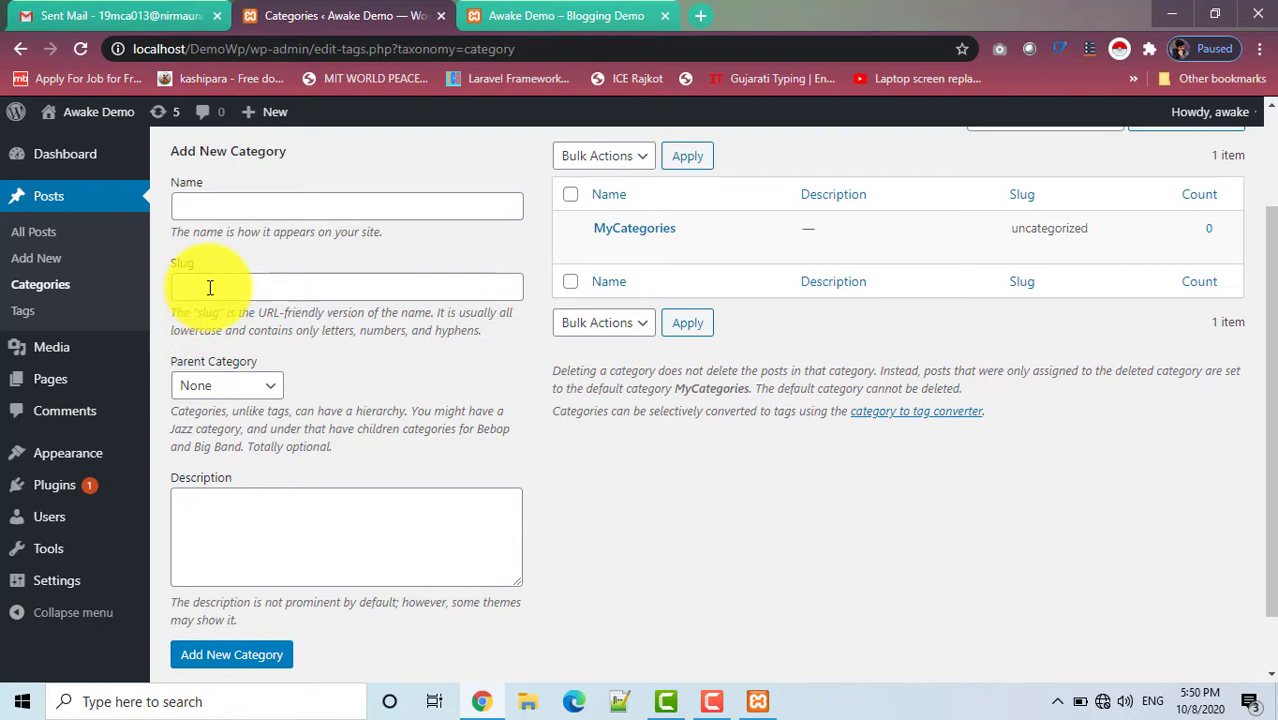
{"action": "scroll", "coordinate": [210, 288], "scroll_direction": "down", "scroll_amount": 1}
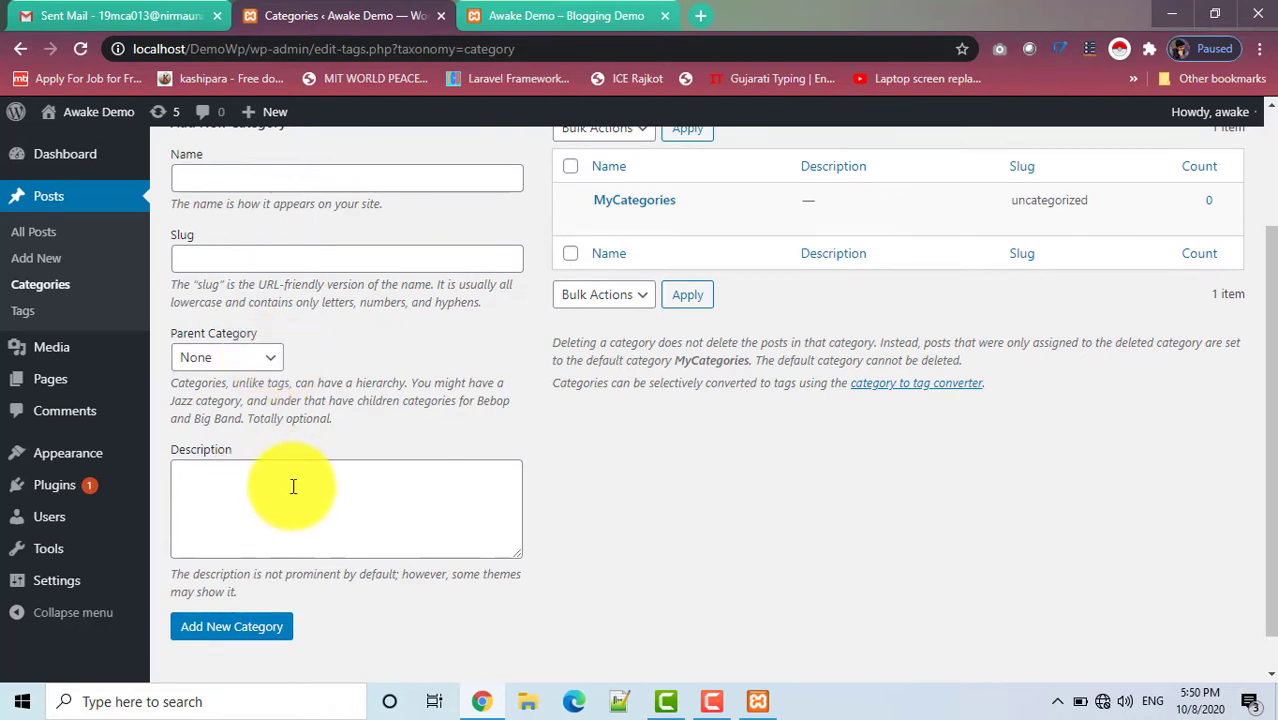
{"action": "scroll", "coordinate": [284, 482], "scroll_direction": "down", "scroll_amount": 1}
{"action": "scroll", "coordinate": [284, 482], "scroll_direction": "up", "scroll_amount": 1}
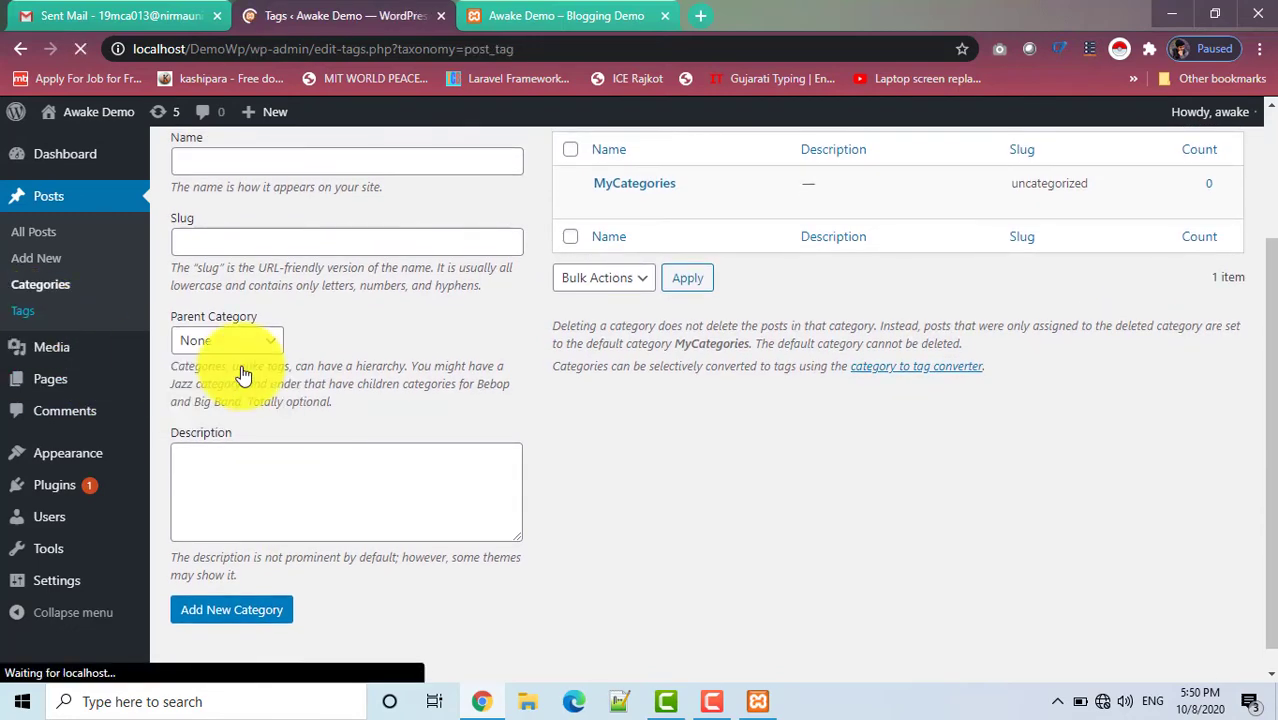
Go to Posts > Tags, showing an empty Add New Tag form and 'No tags found.'.
{"action": "scroll", "coordinate": [442, 392], "scroll_direction": "down", "scroll_amount": 1}
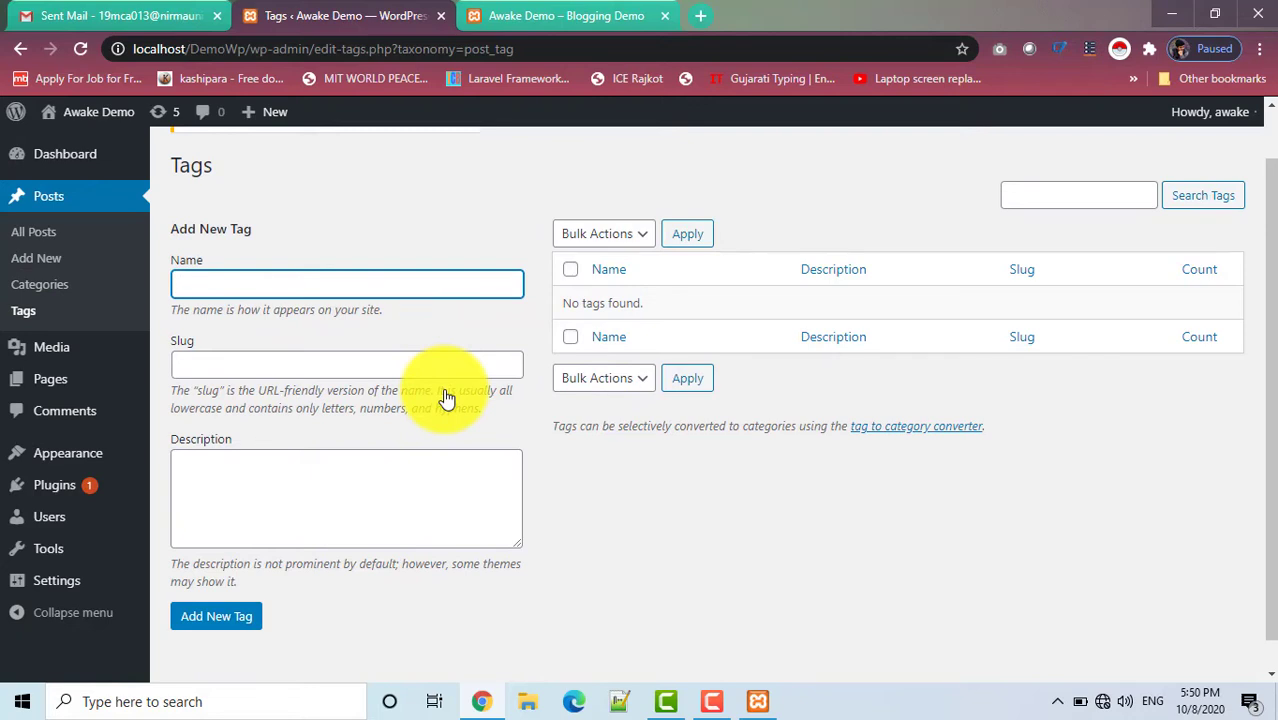
{"action": "mouse_move", "coordinate": [20, 352]}
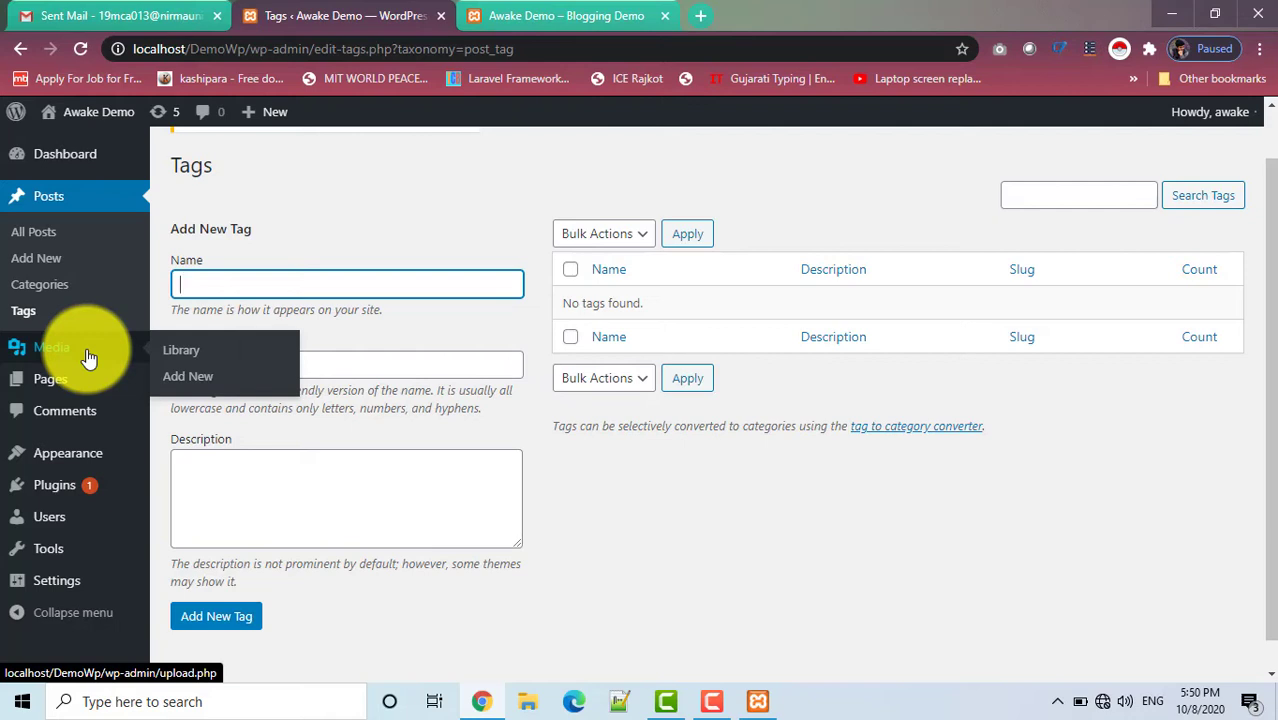
Browse the two-image Media Library, then open Upload New Media with its 80 MB limit.
{"action": "left_click", "coordinate": [179, 354]}
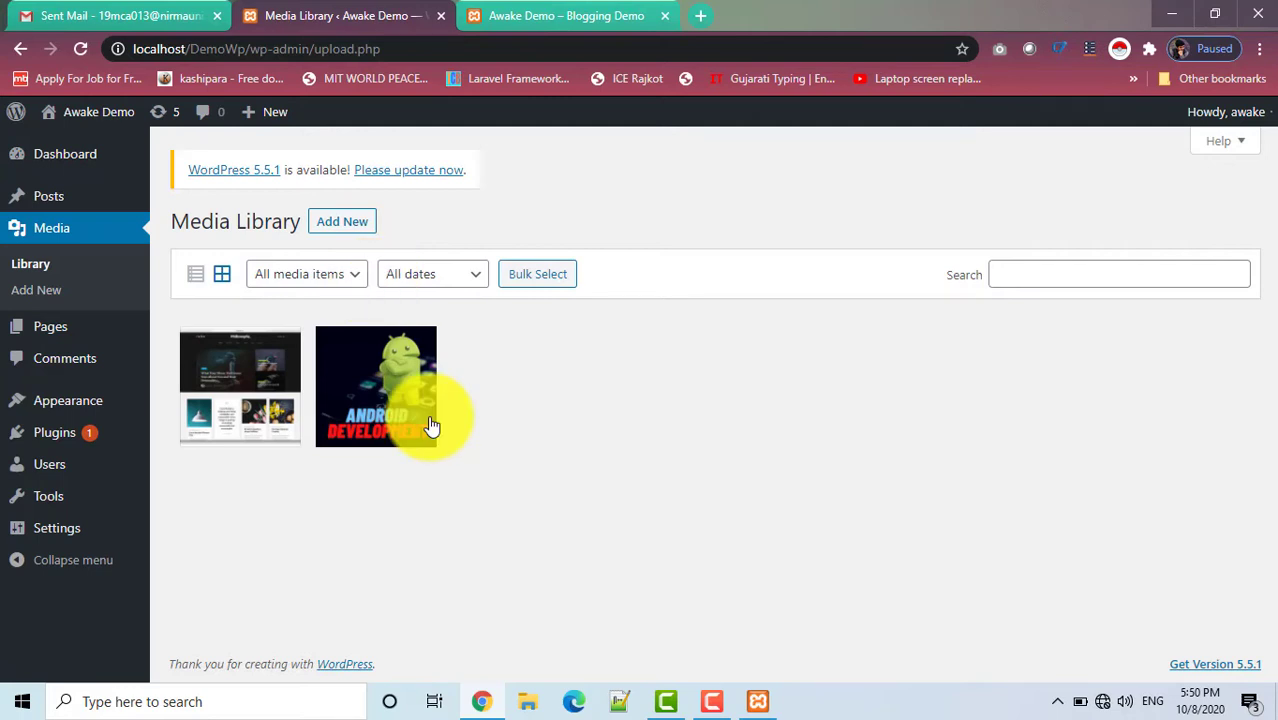
{"action": "left_click", "coordinate": [35, 294]}
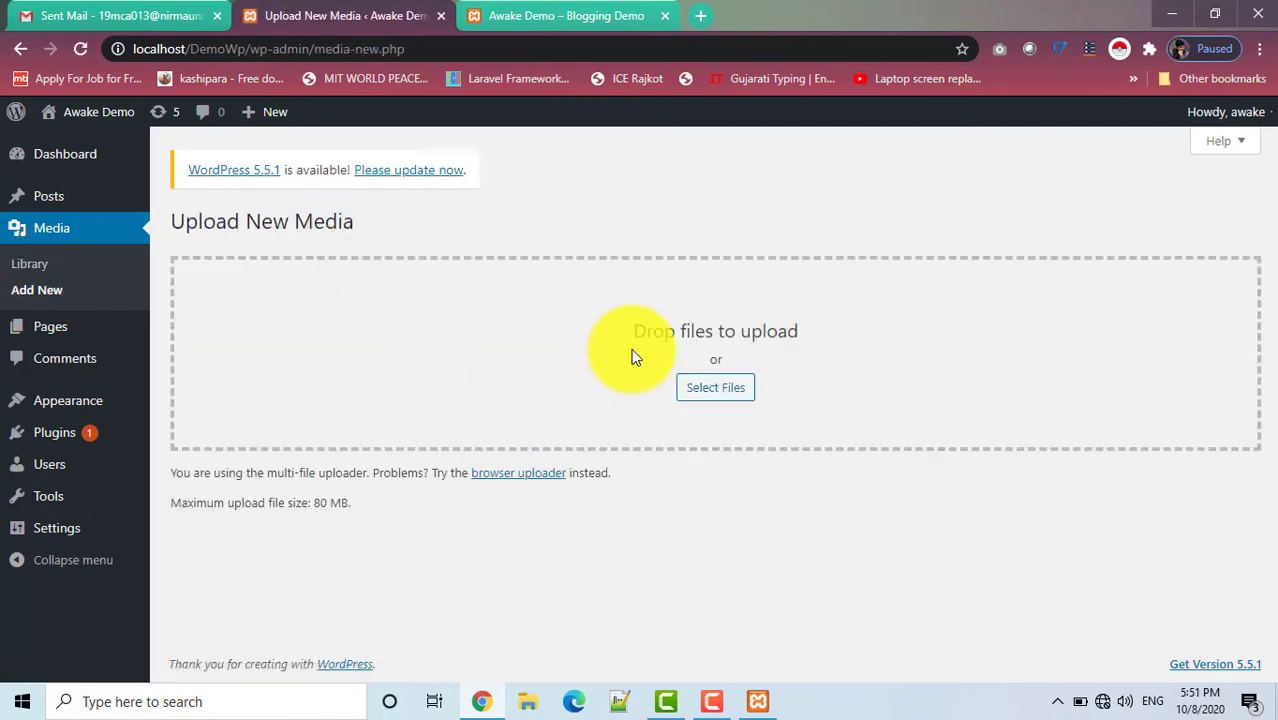
{"action": "mouse_move", "coordinate": [62, 344]}
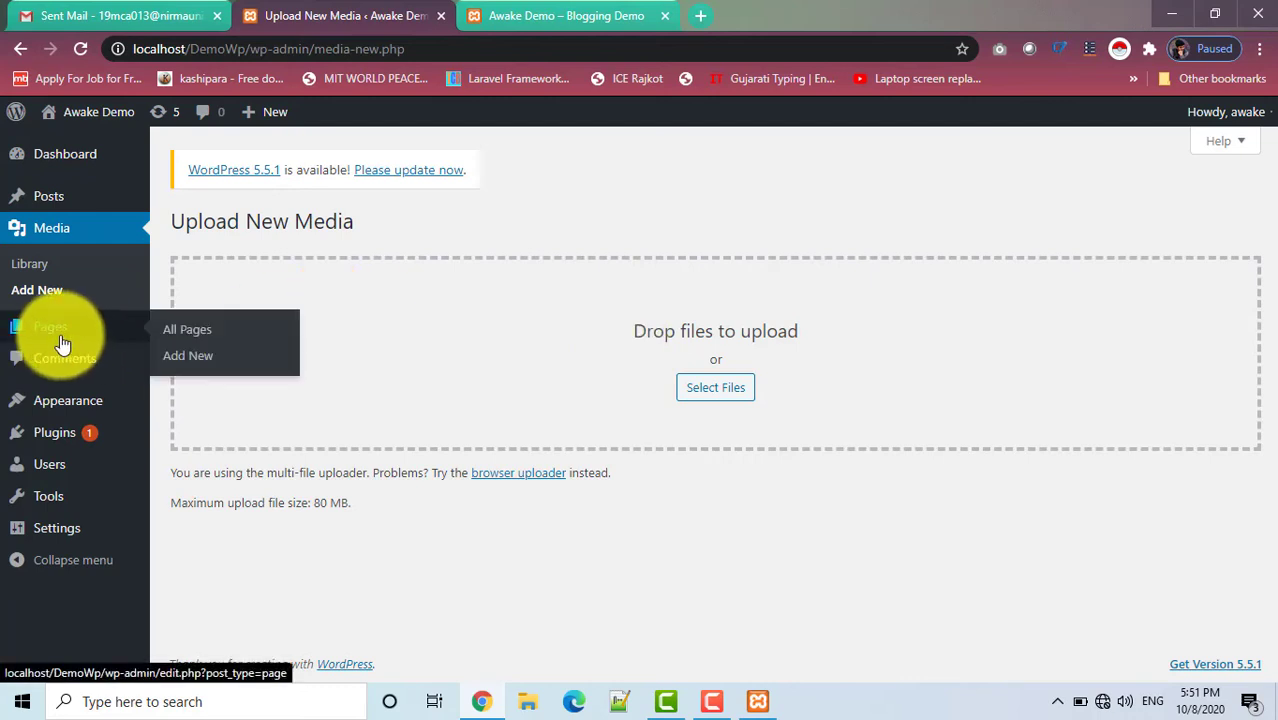
View the Sample Page from All Pages in its own tab, then return to the Pages list.
{"action": "left_click", "coordinate": [176, 333]}
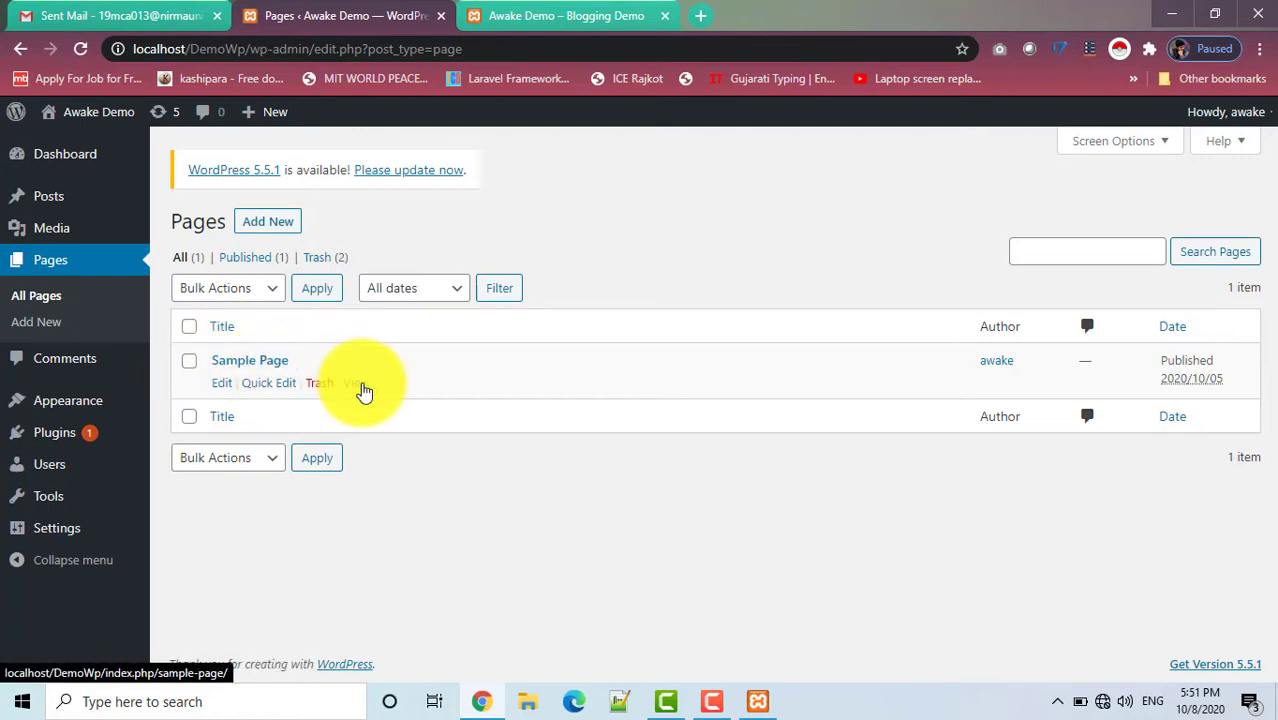
{"action": "left_click", "coordinate": [742, 12]}
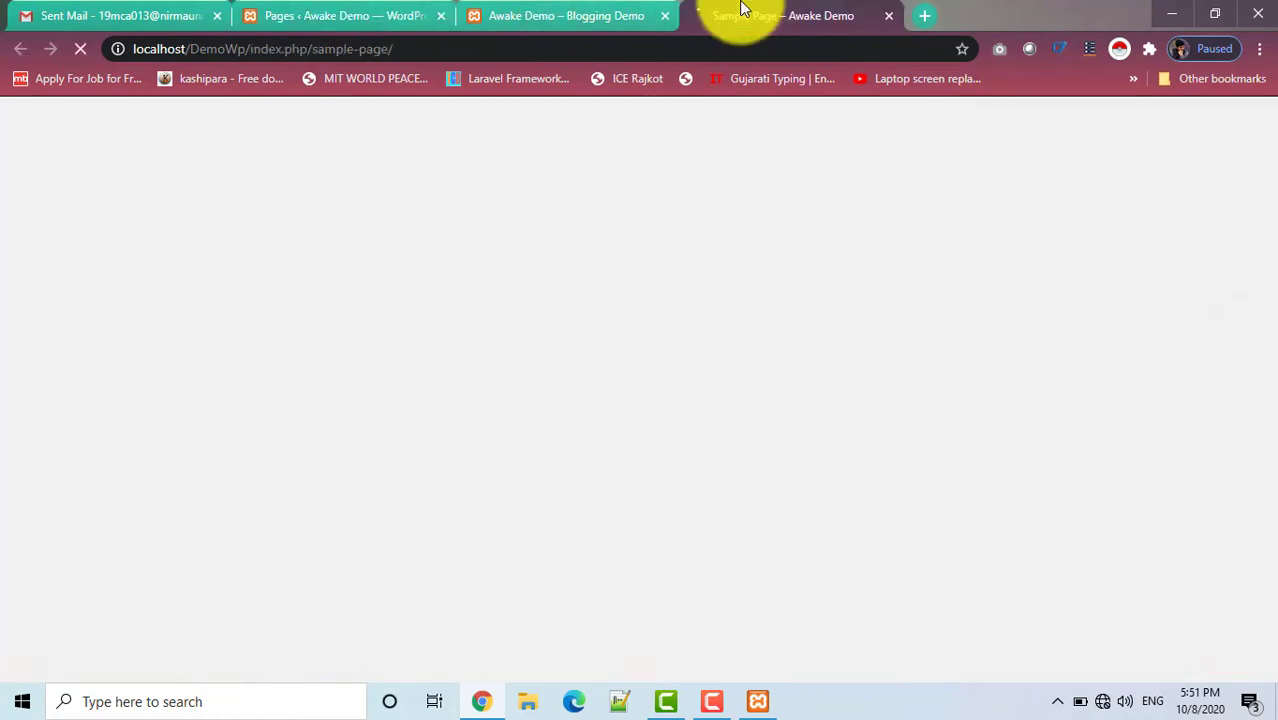
{"action": "scroll", "coordinate": [722, 467], "scroll_direction": "down", "scroll_amount": 7}
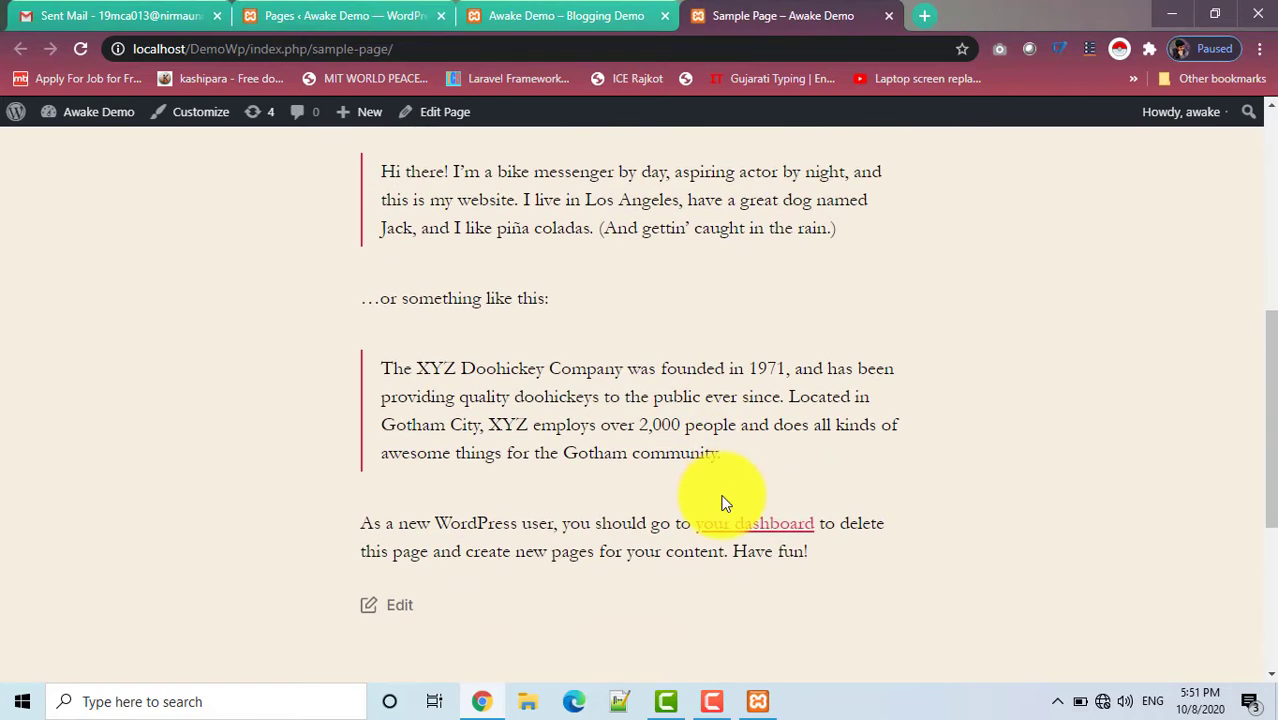
{"action": "scroll", "coordinate": [722, 500], "scroll_direction": "up", "scroll_amount": 8}
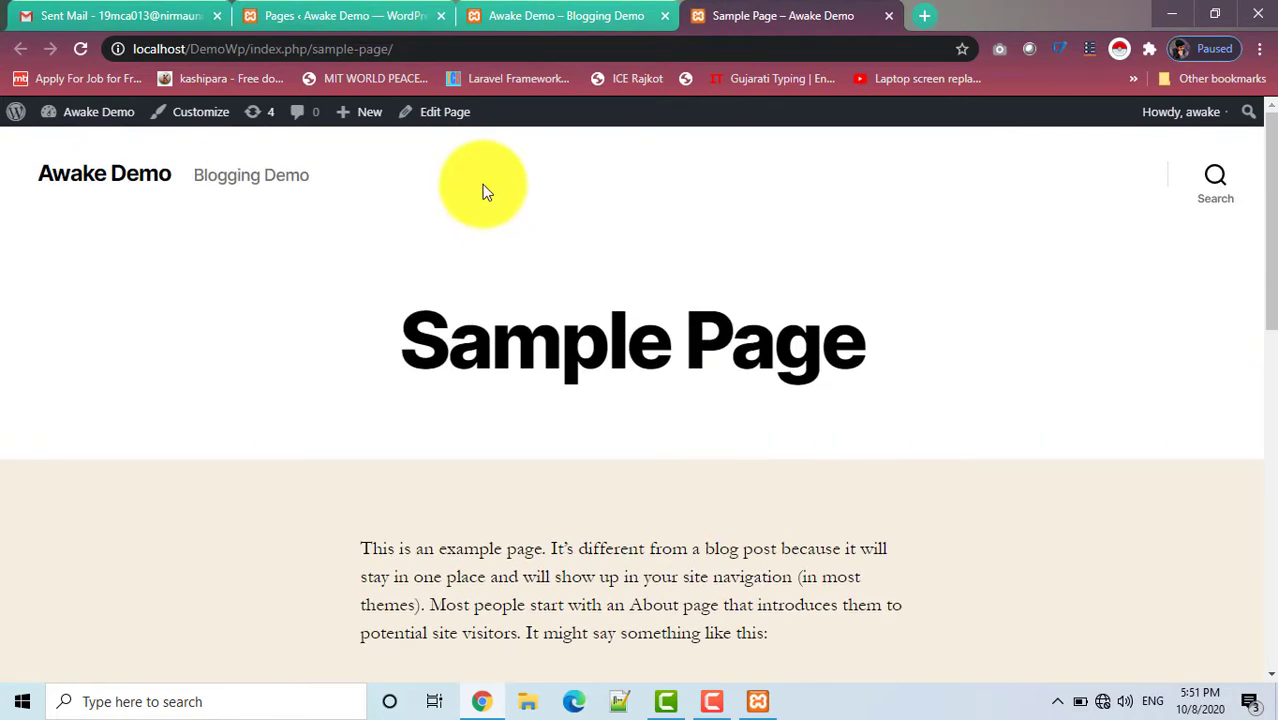
{"action": "left_click", "coordinate": [358, 12]}
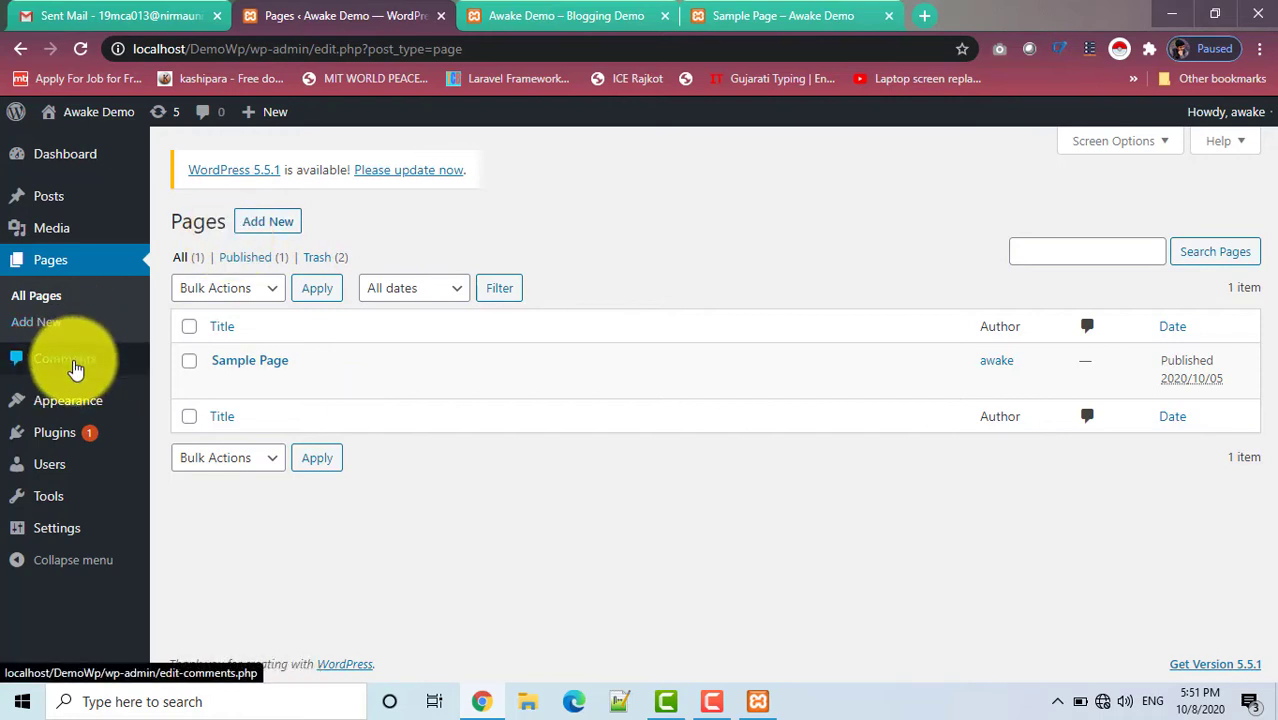
Show the Comments page, with zero comments in All, Pending, Approved, Spam and Trash.
{"action": "left_click", "coordinate": [75, 369]}
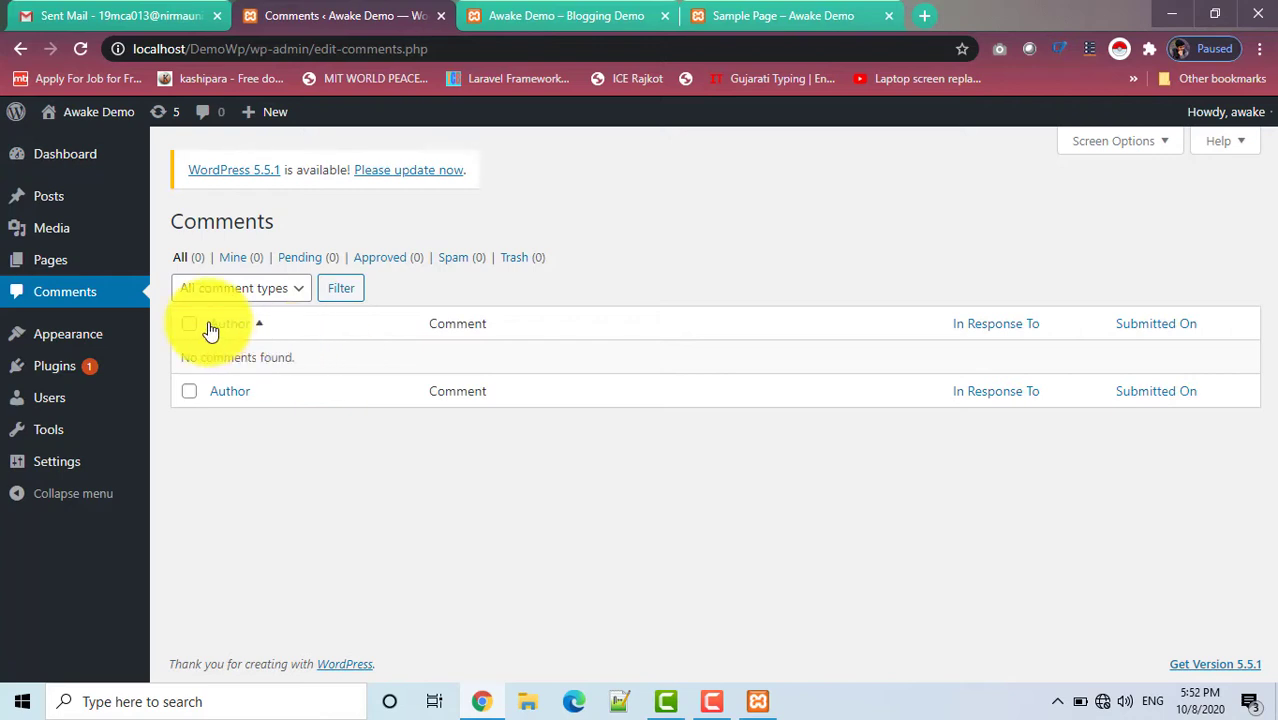
{"action": "mouse_move", "coordinate": [51, 337]}
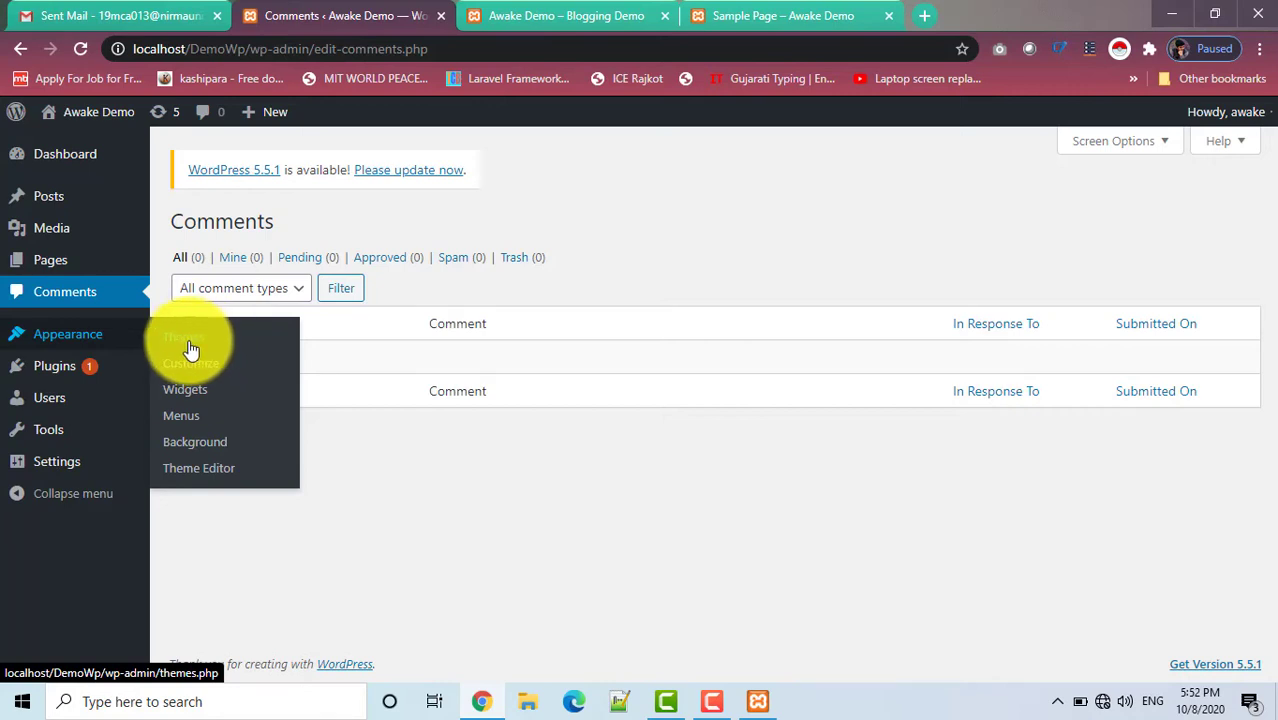
{"action": "middle_click", "coordinate": [191, 348]}
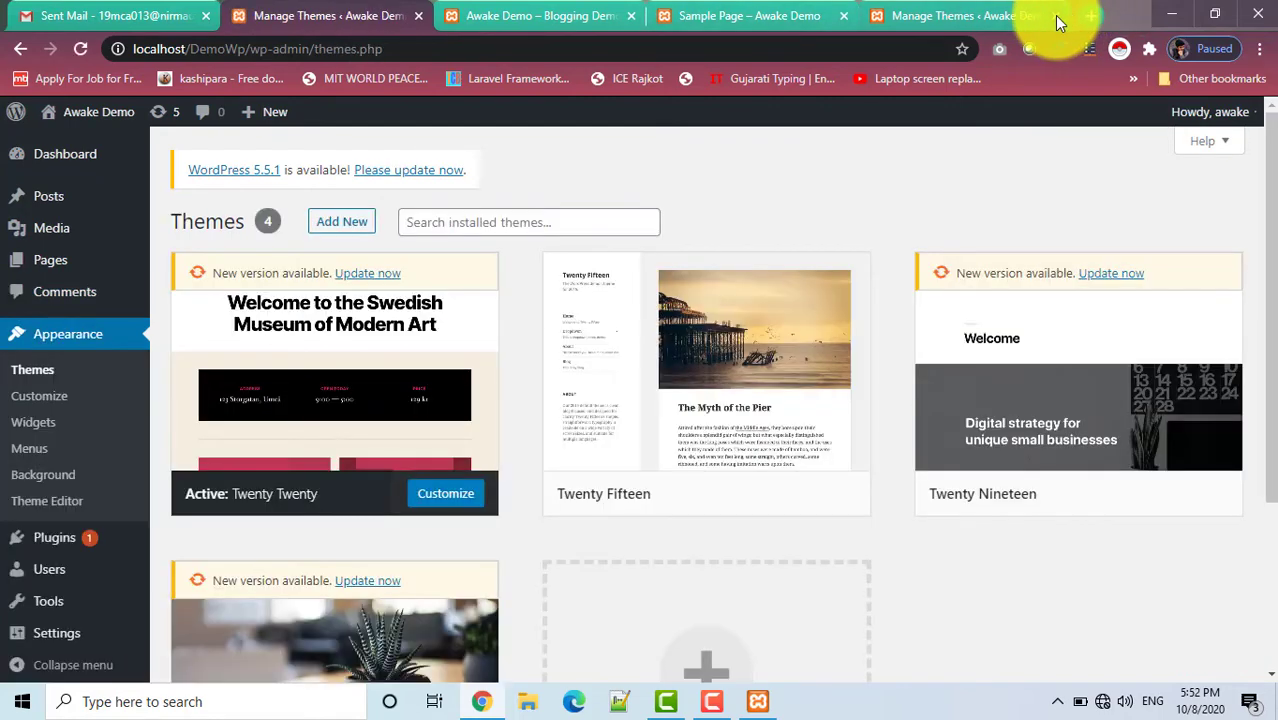
{"action": "left_click", "coordinate": [1055, 15]}
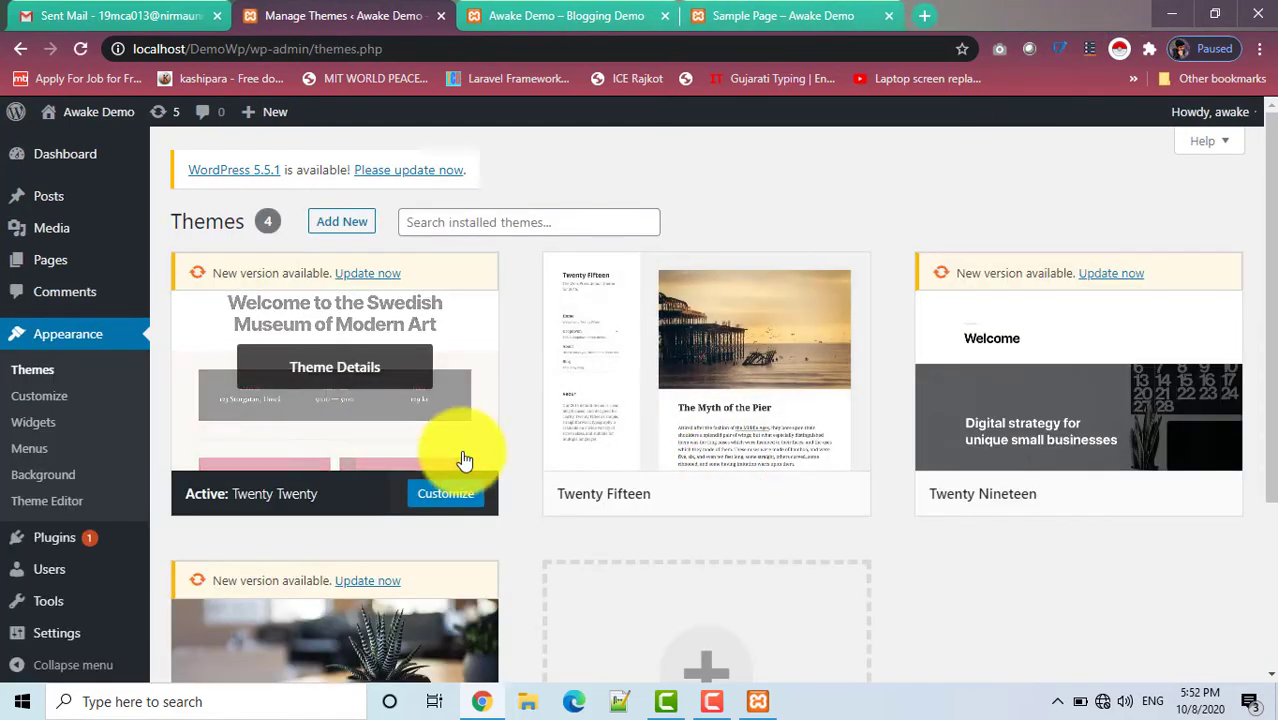
{"action": "scroll", "coordinate": [633, 402], "scroll_direction": "down", "scroll_amount": 2}
{"action": "scroll", "coordinate": [633, 402], "scroll_direction": "up", "scroll_amount": 2}
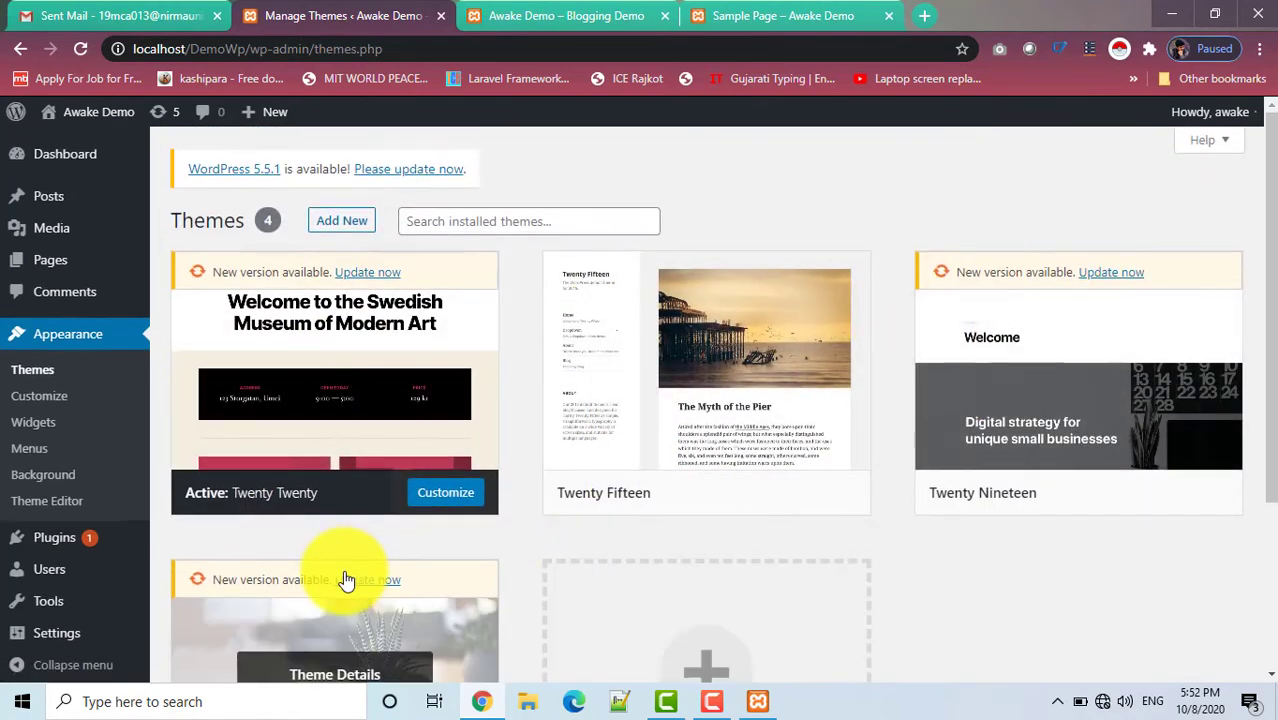
{"action": "scroll", "coordinate": [343, 580], "scroll_direction": "down", "scroll_amount": 1}
{"action": "scroll", "coordinate": [343, 580], "scroll_direction": "up", "scroll_amount": 1}
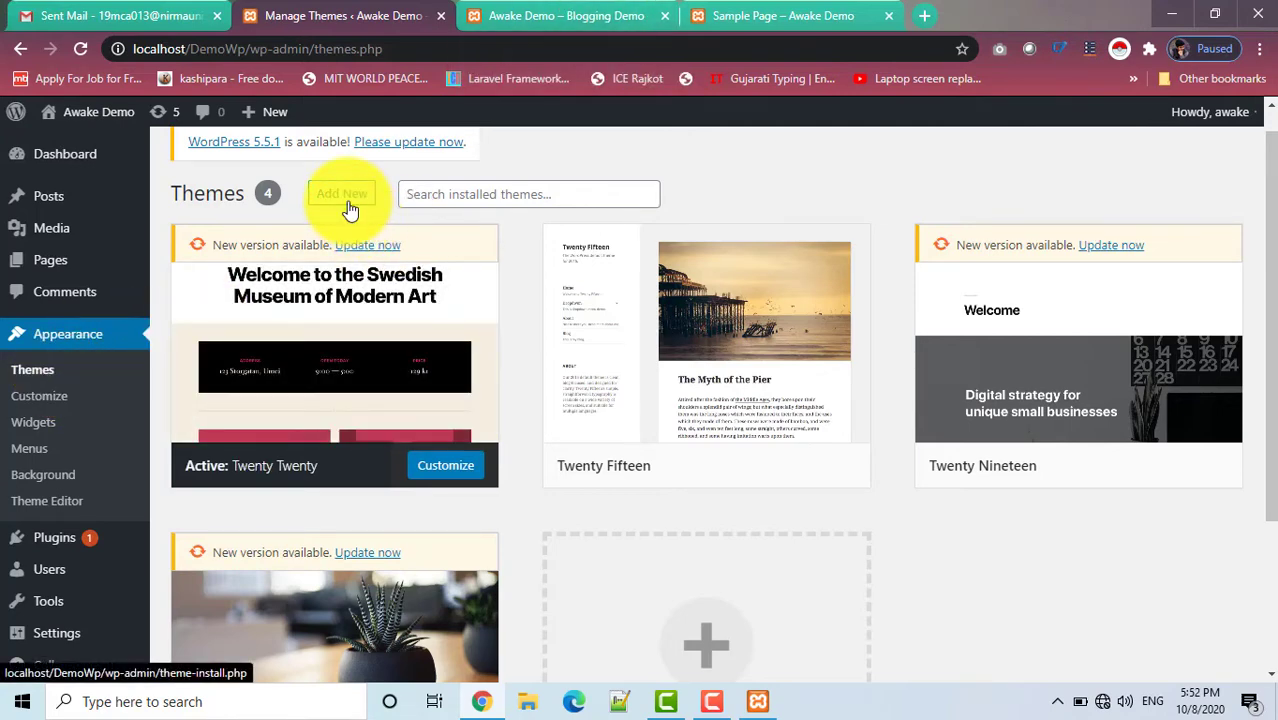
{"action": "scroll", "coordinate": [349, 208], "scroll_direction": "up", "scroll_amount": 1}
{"action": "scroll", "coordinate": [349, 210], "scroll_direction": "up", "scroll_amount": 3}
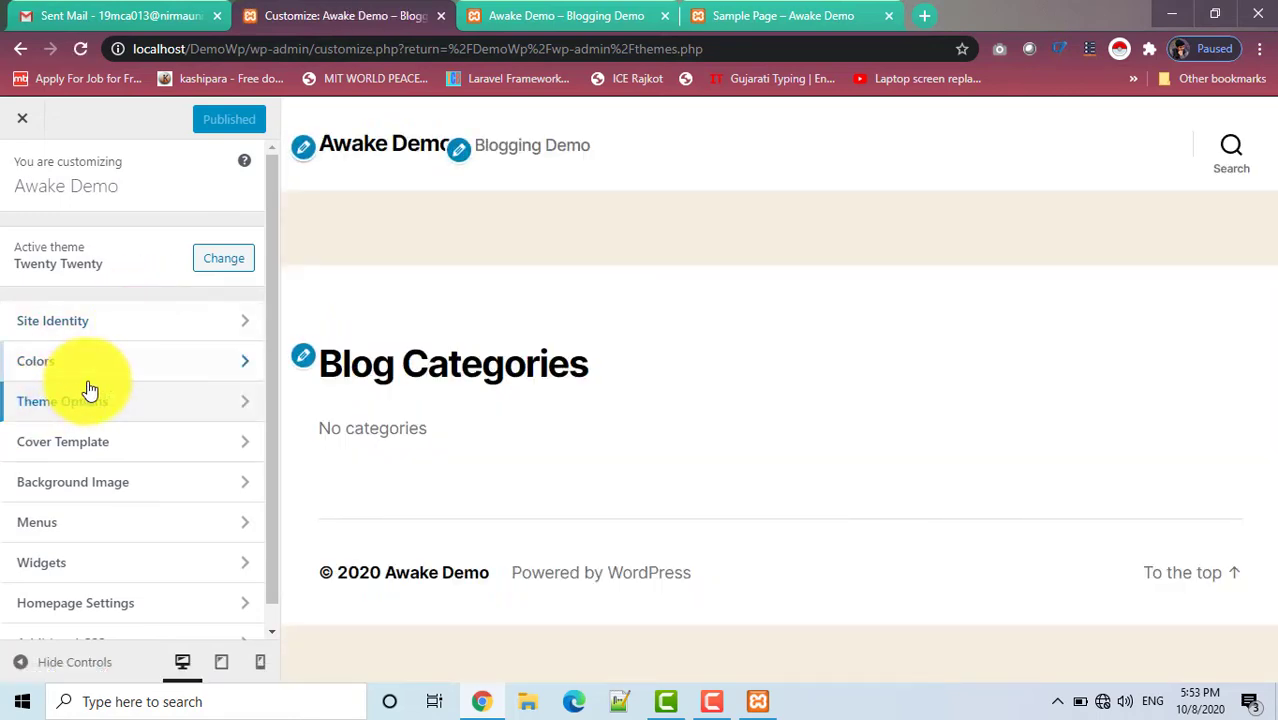
{"action": "scroll", "coordinate": [94, 422], "scroll_direction": "down", "scroll_amount": 1}
{"action": "scroll", "coordinate": [94, 422], "scroll_direction": "up", "scroll_amount": 1}
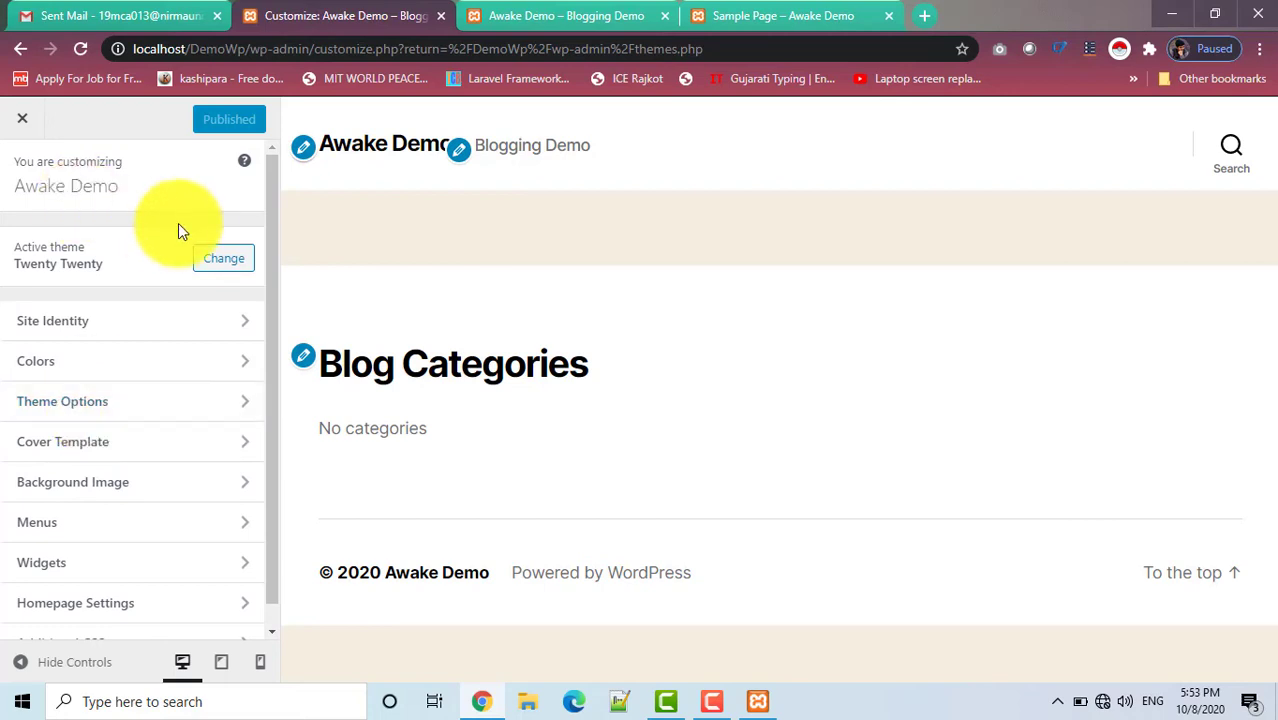
{"action": "left_click", "coordinate": [23, 128]}
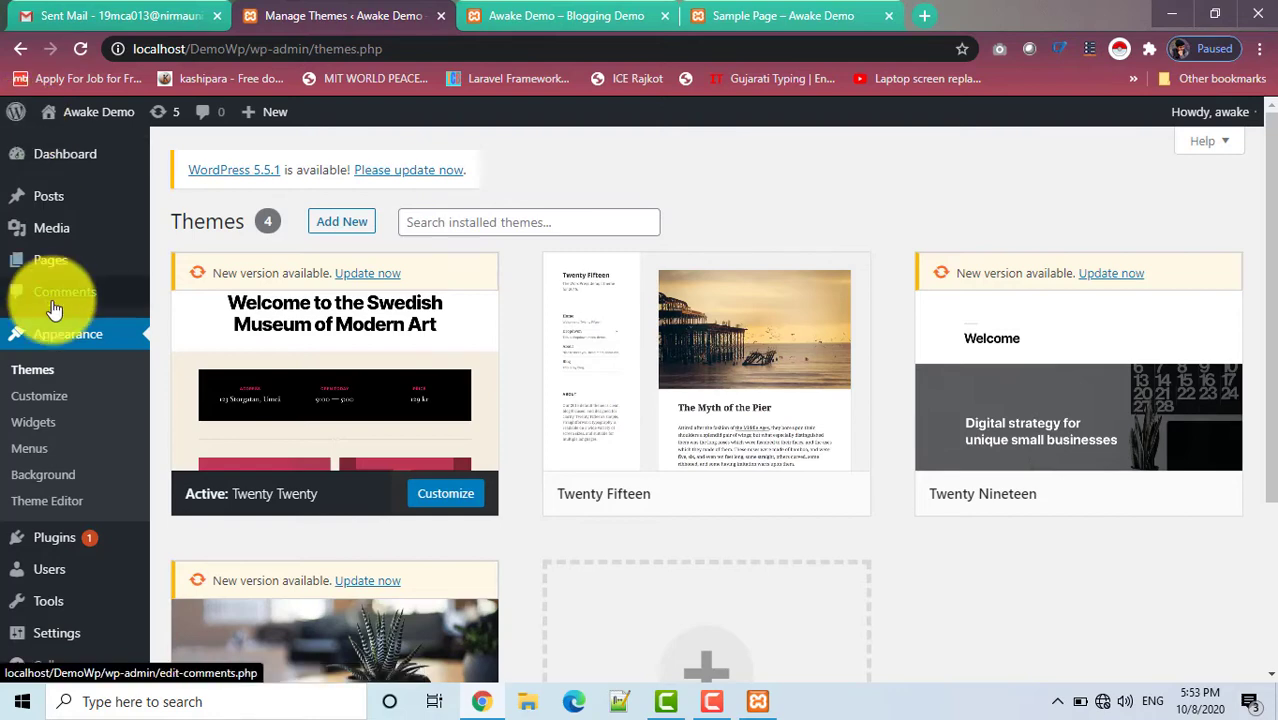
Add the Archives widget to Footer #1 and place the Gallery widget above it.
{"action": "left_click", "coordinate": [46, 428]}
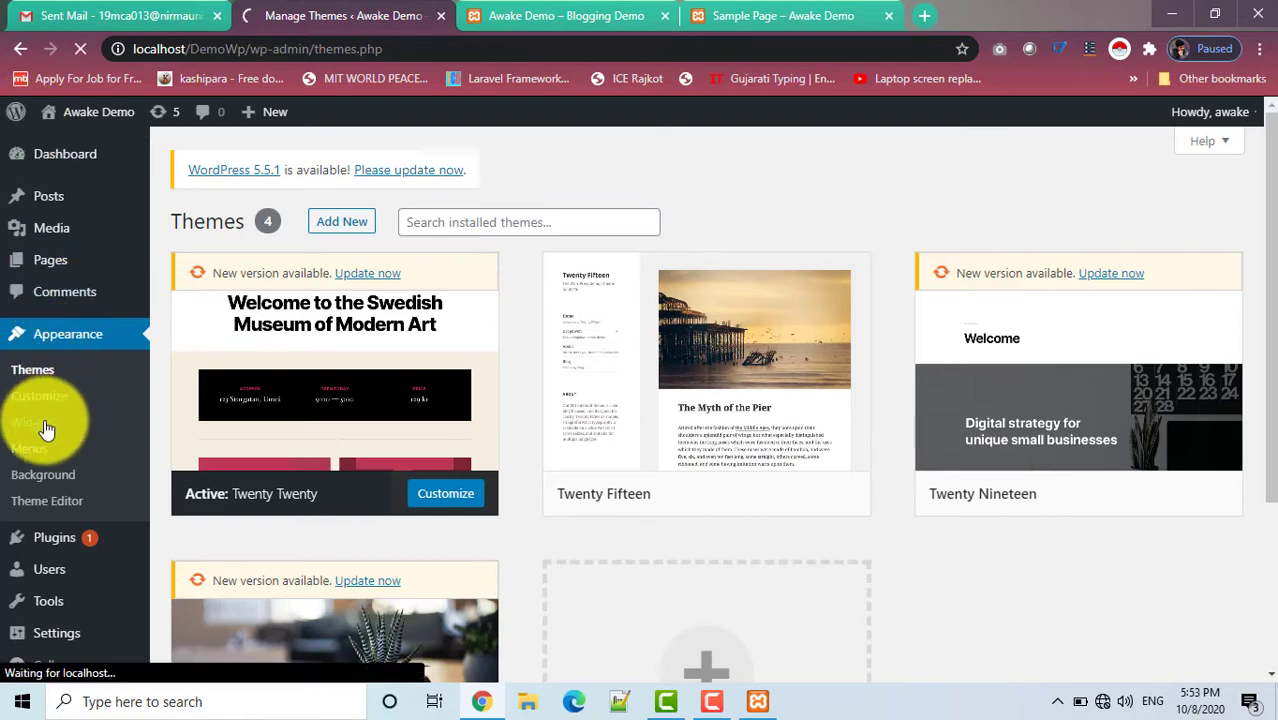
{"action": "scroll", "coordinate": [531, 380], "scroll_direction": "down", "scroll_amount": 1}
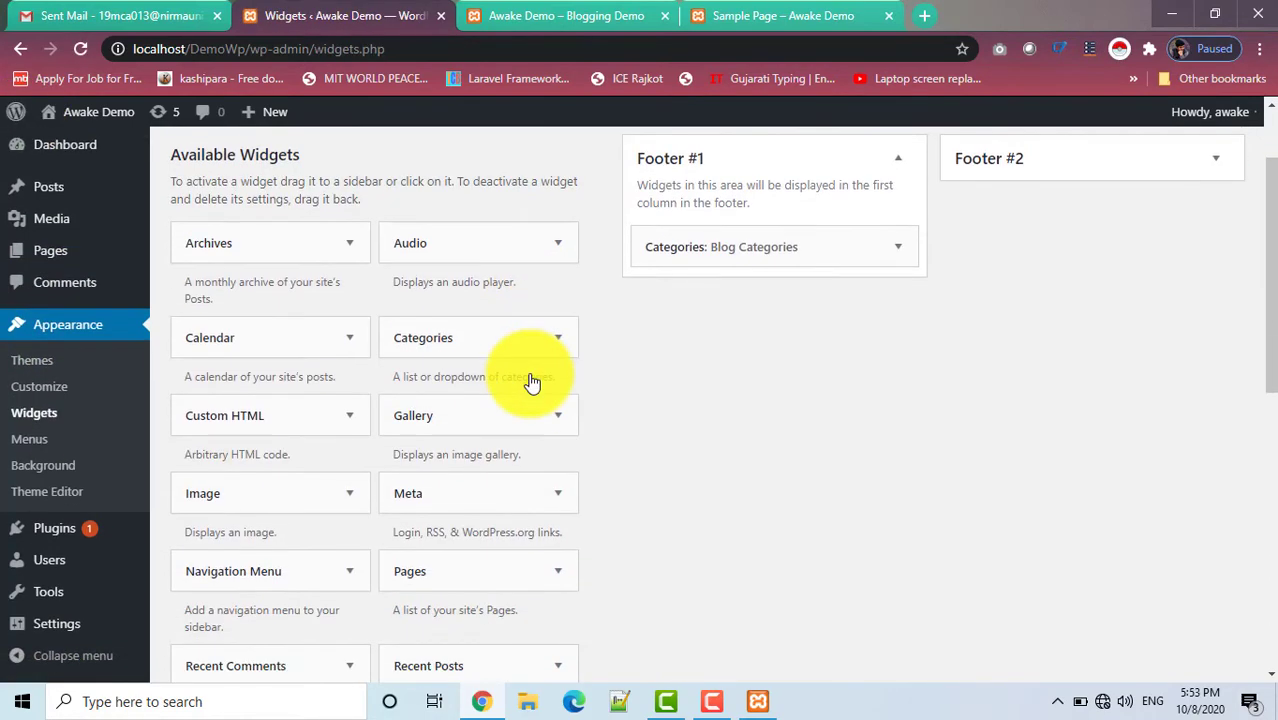
{"action": "scroll", "coordinate": [531, 380], "scroll_direction": "down", "scroll_amount": 1}
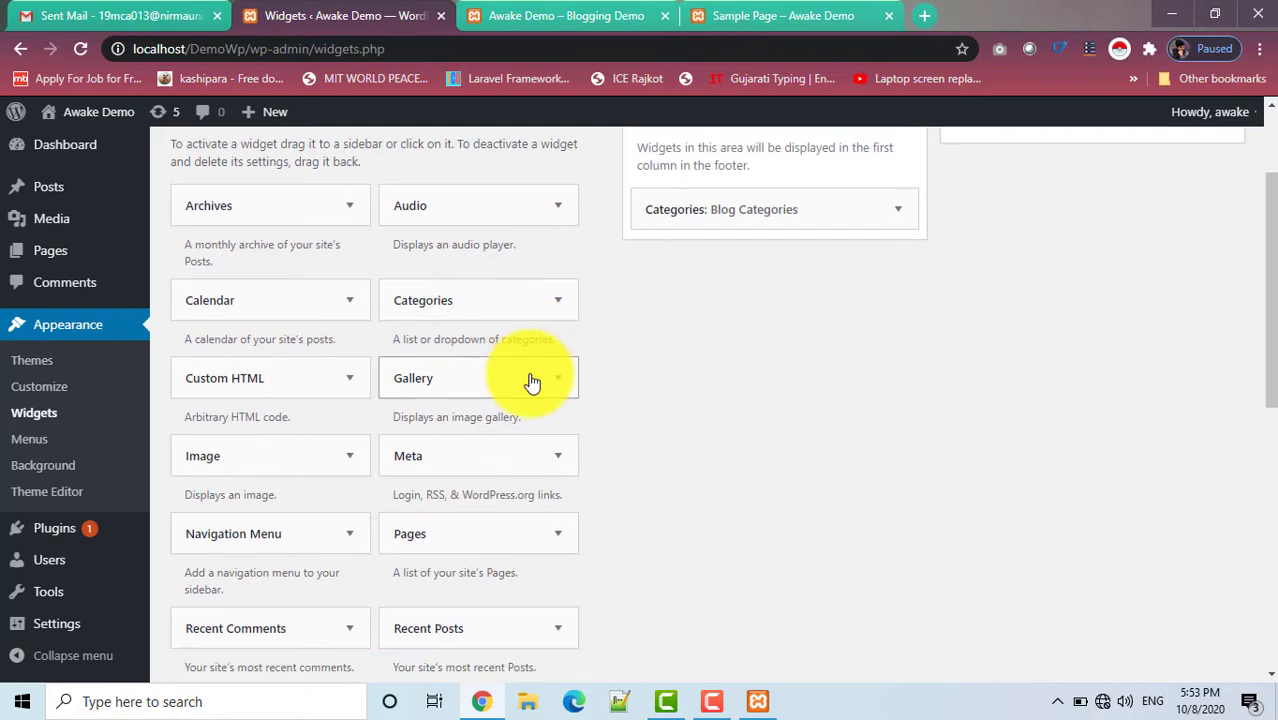
{"action": "scroll", "coordinate": [531, 382], "scroll_direction": "up", "scroll_amount": 1}
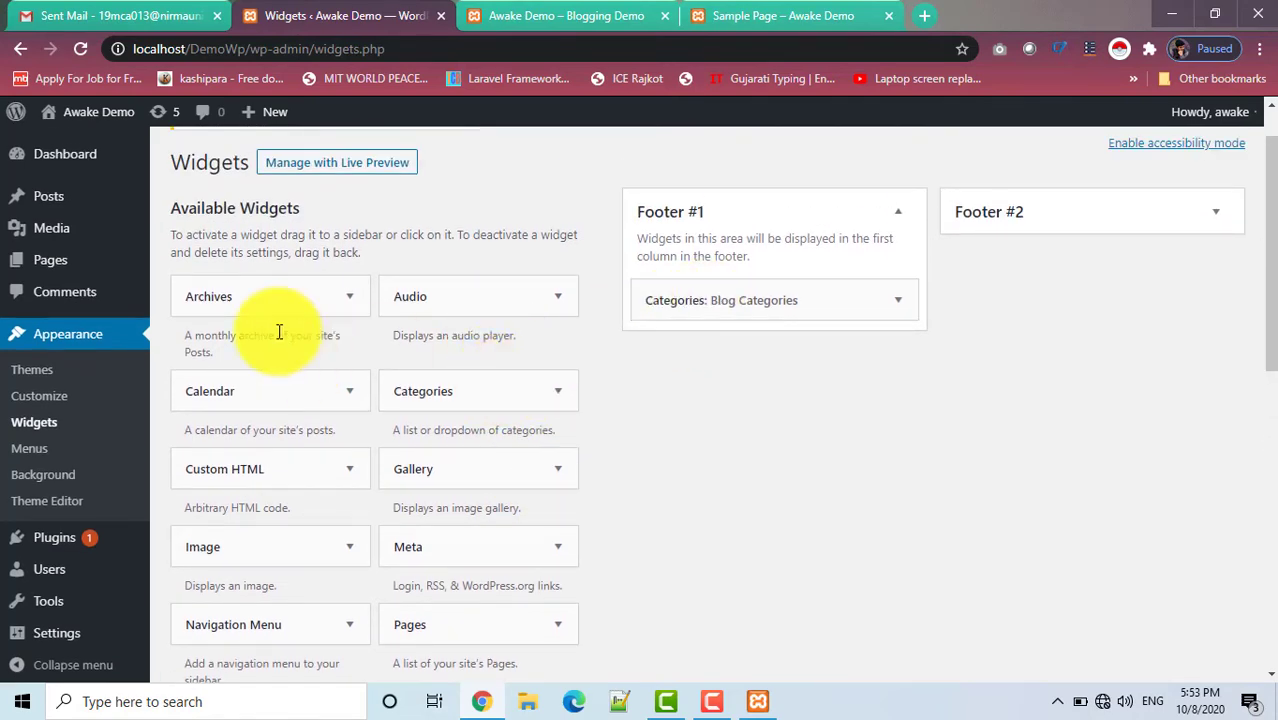
{"action": "left_click_drag", "start_coordinate": [270, 310], "coordinate": [753, 352]}
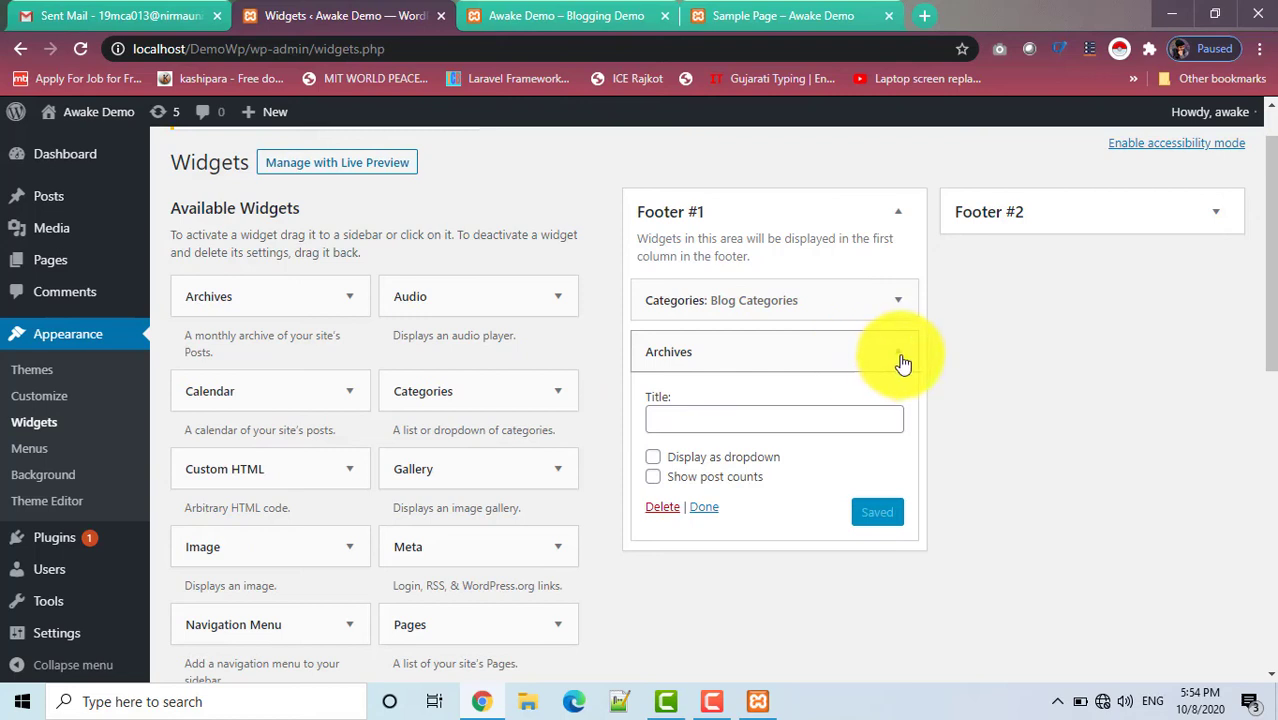
{"action": "left_click", "coordinate": [662, 509]}
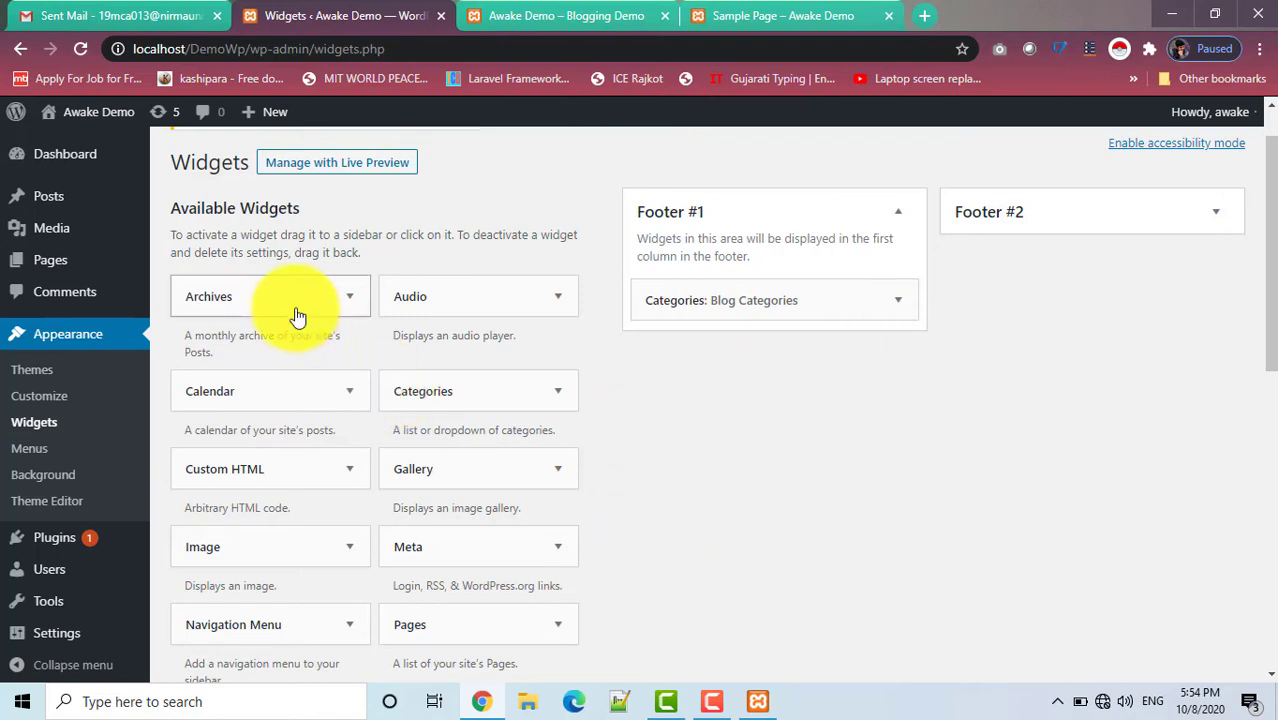
{"action": "left_click_drag", "start_coordinate": [281, 305], "coordinate": [736, 300]}
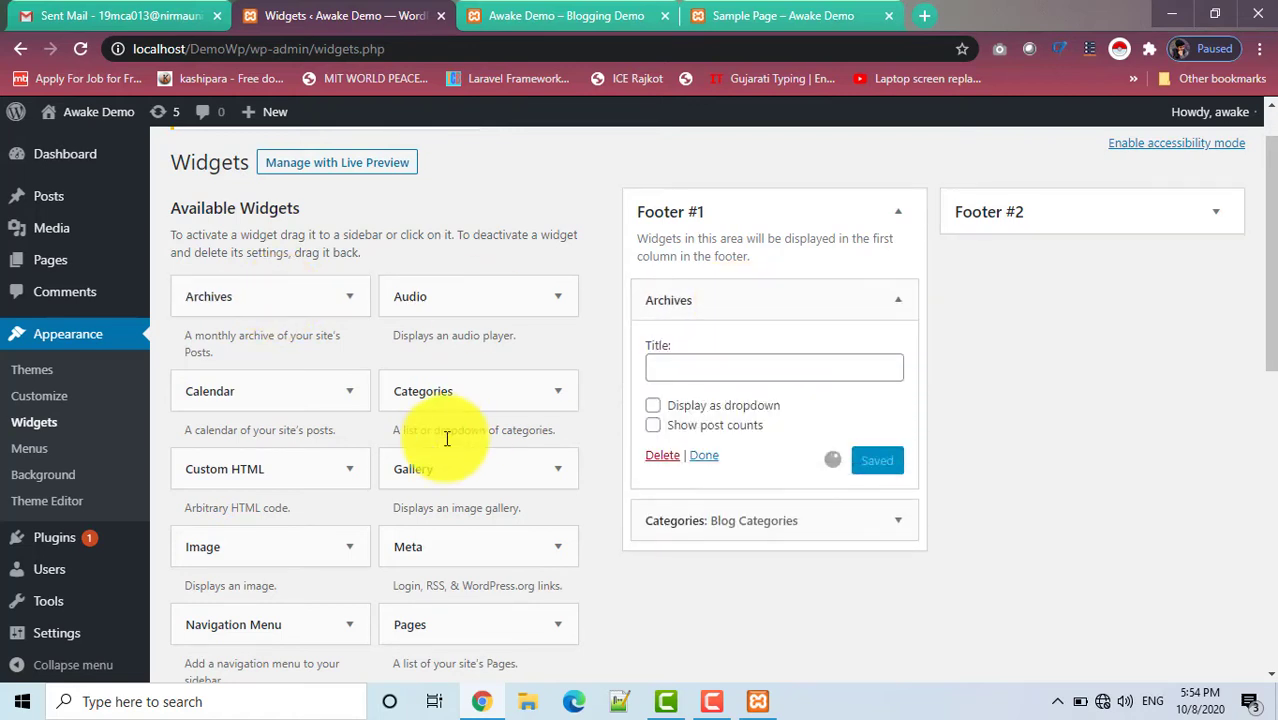
{"action": "left_click_drag", "start_coordinate": [437, 480], "coordinate": [682, 290]}
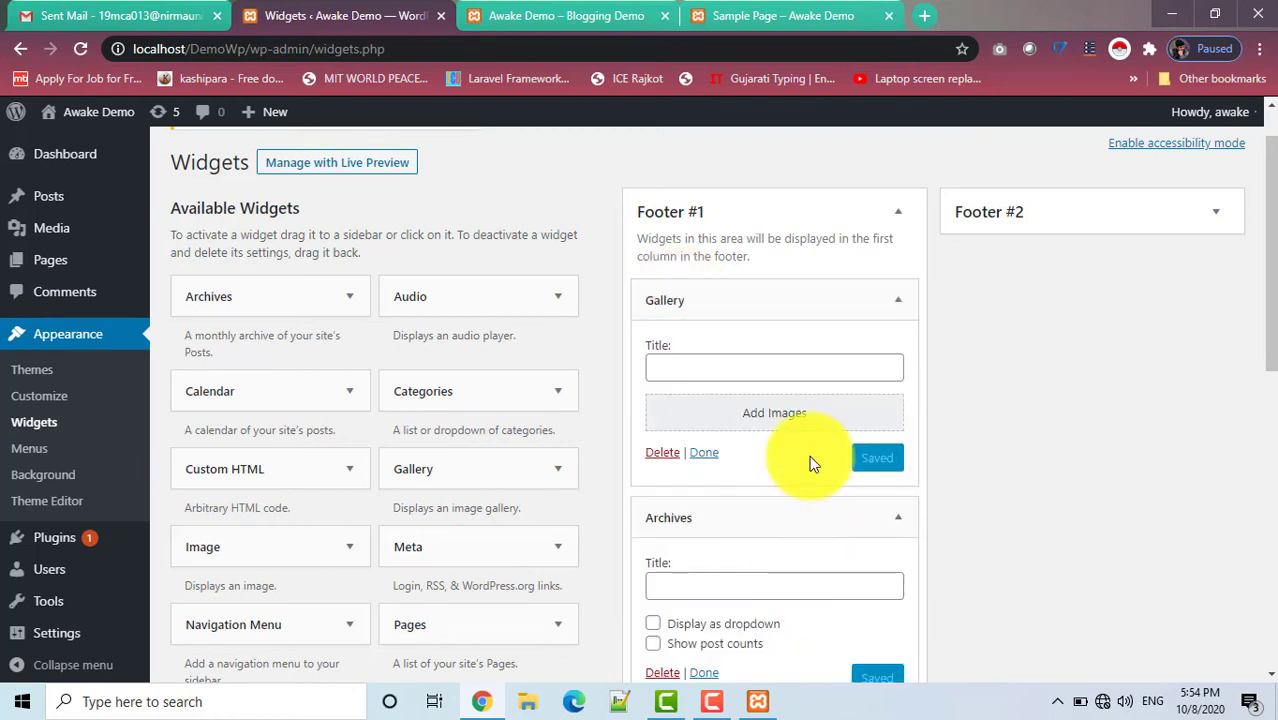
Check the new Archives heading on the front page, then return to Widgets.
{"action": "left_click", "coordinate": [551, 12]}
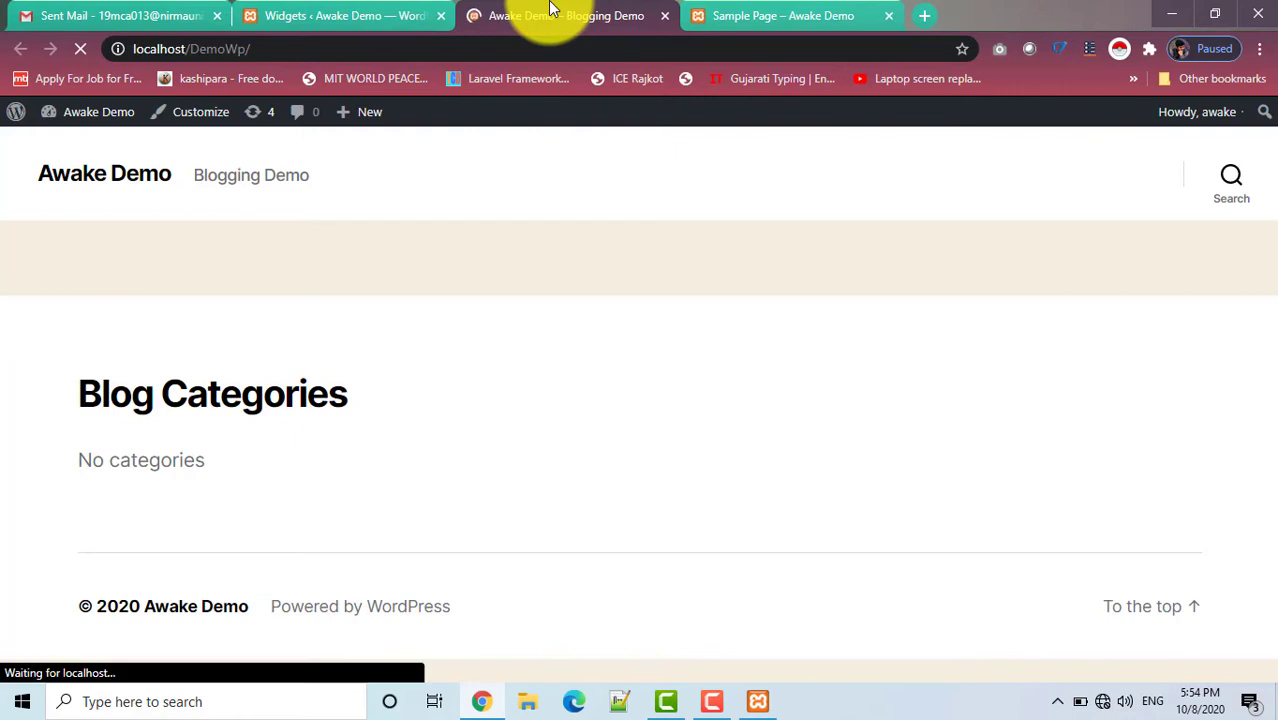
{"action": "scroll", "coordinate": [506, 312], "scroll_direction": "down", "scroll_amount": 1}
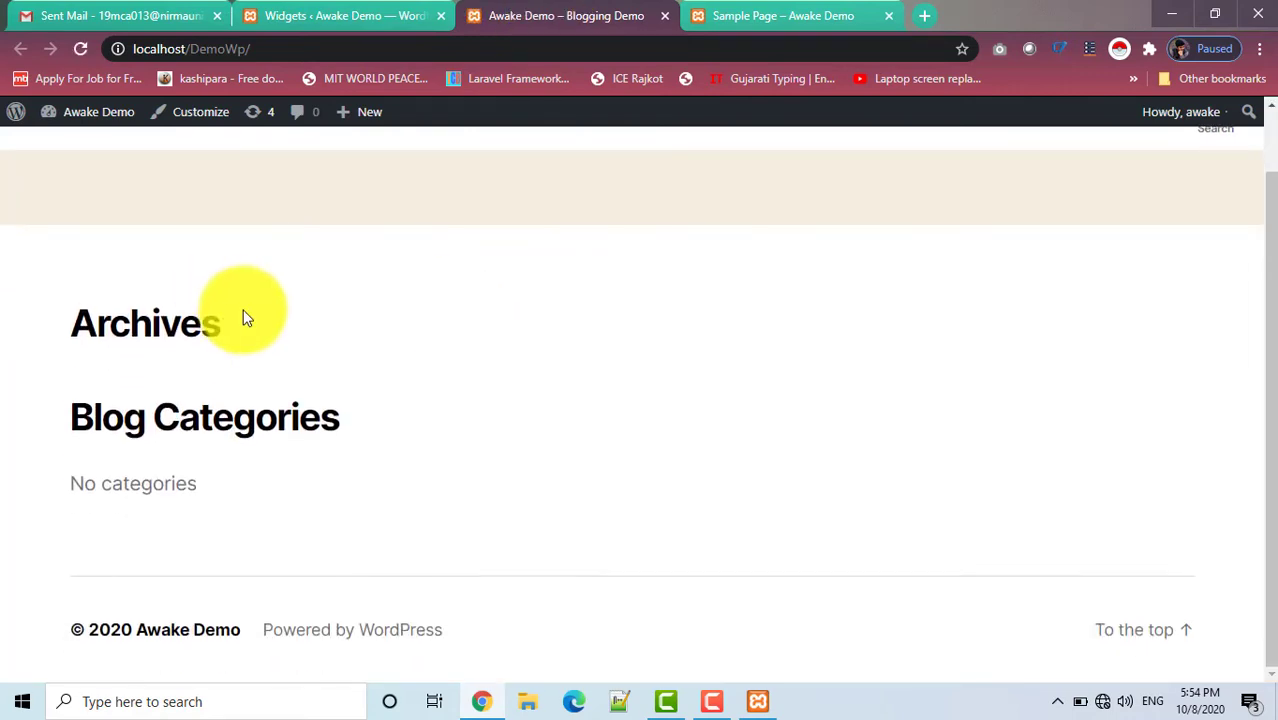
{"action": "double_click", "coordinate": [74, 325]}
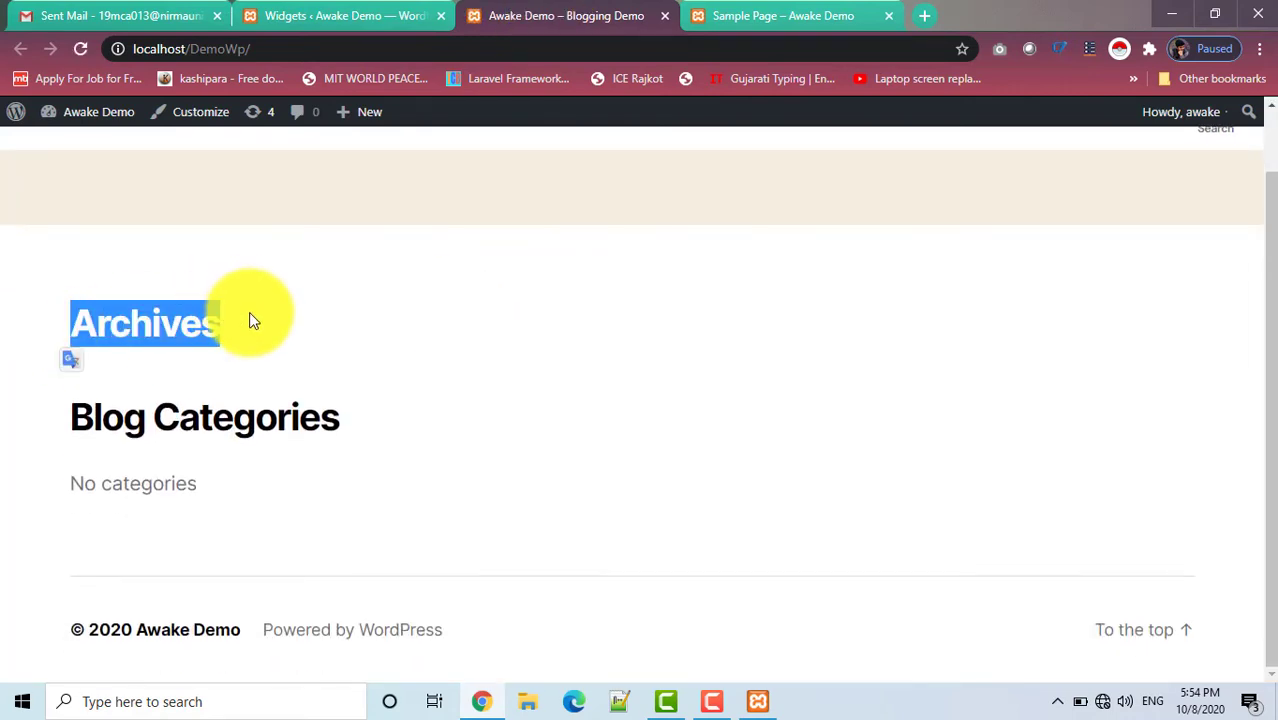
{"action": "left_click", "coordinate": [314, 12]}
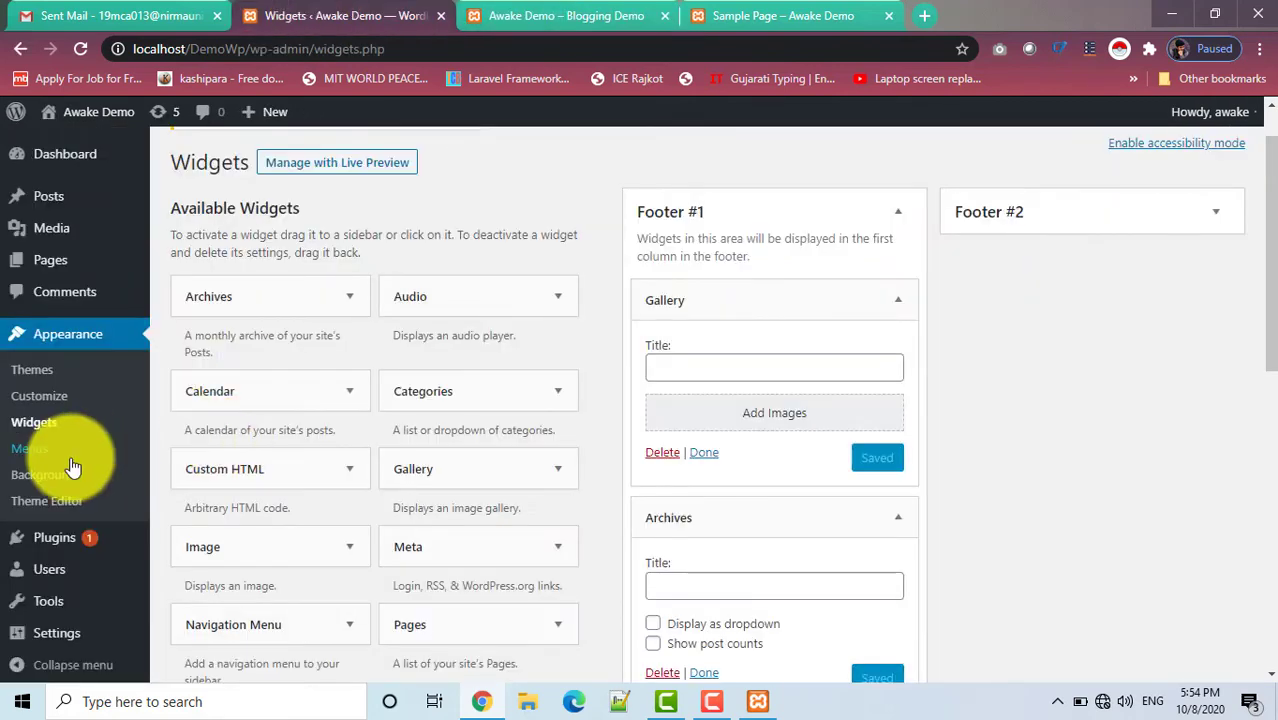
Open Appearance > Menus and scroll through the Main Menu structure and Menu Settings.
{"action": "left_click", "coordinate": [37, 456]}
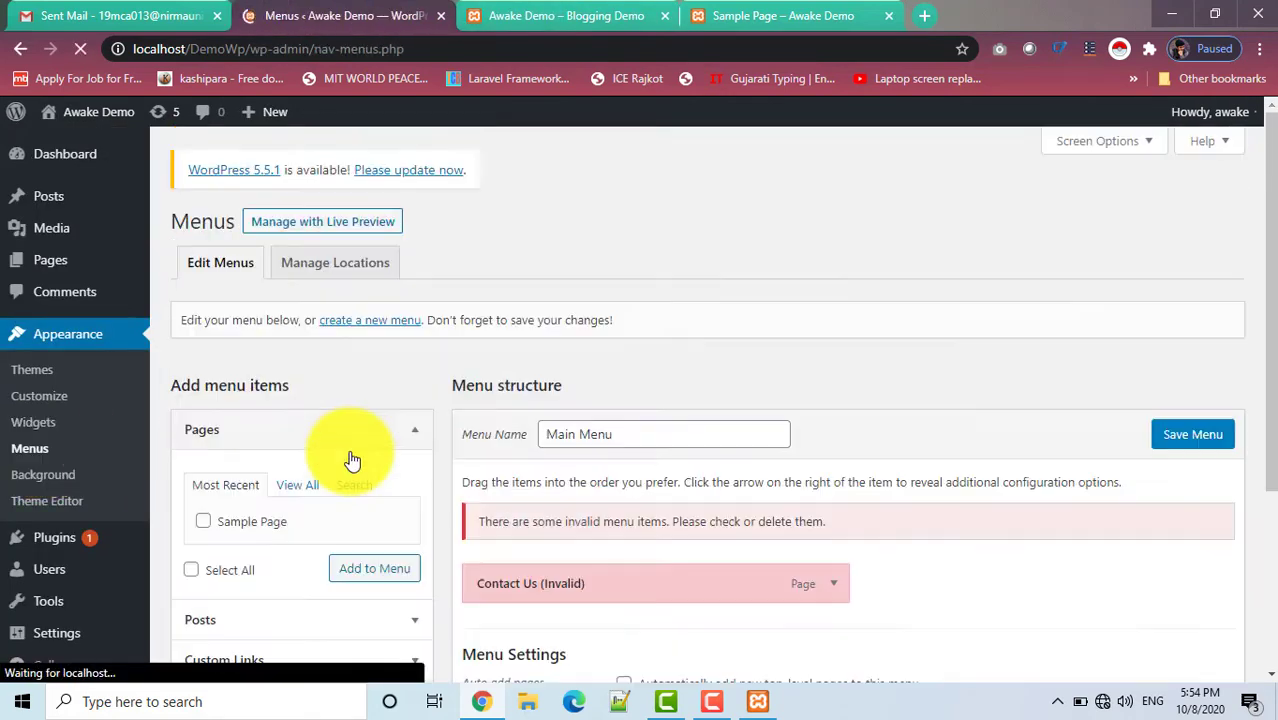
{"action": "scroll", "coordinate": [513, 418], "scroll_direction": "down", "scroll_amount": 1}
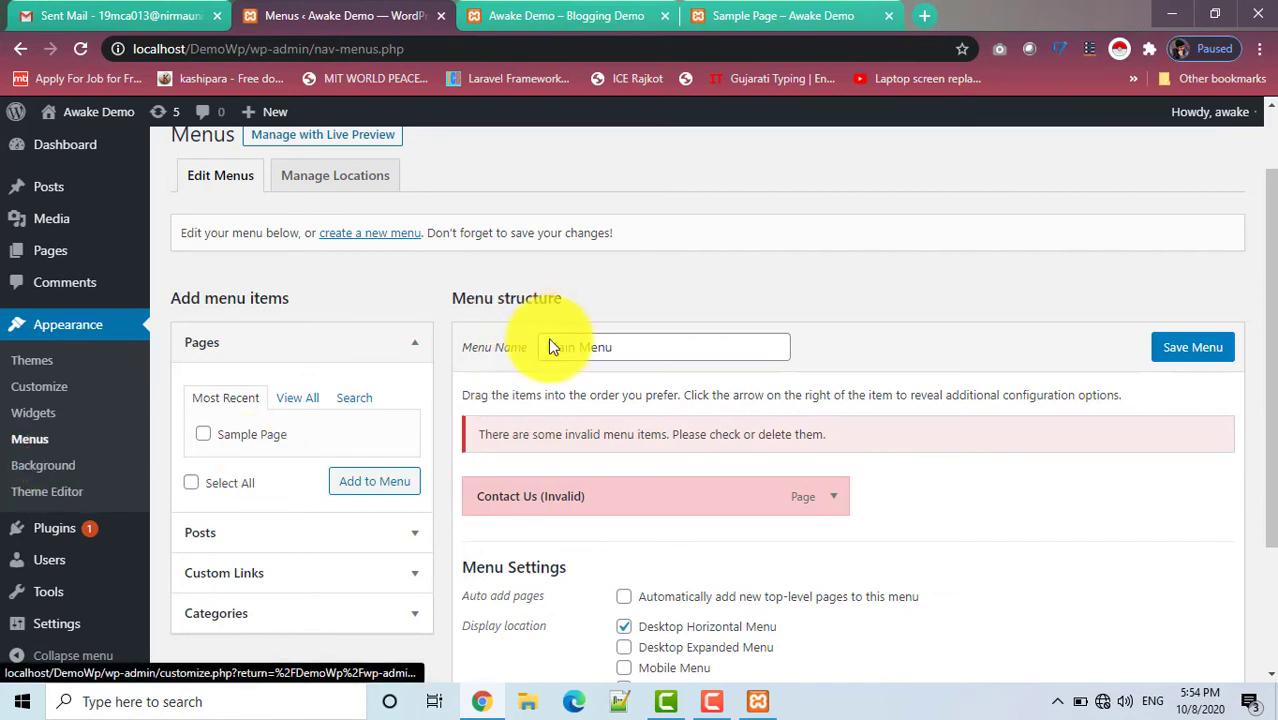
{"action": "scroll", "coordinate": [552, 340], "scroll_direction": "down", "scroll_amount": 1}
{"action": "scroll", "coordinate": [555, 347], "scroll_direction": "up", "scroll_amount": 1}
{"action": "scroll", "coordinate": [555, 347], "scroll_direction": "down", "scroll_amount": 1}
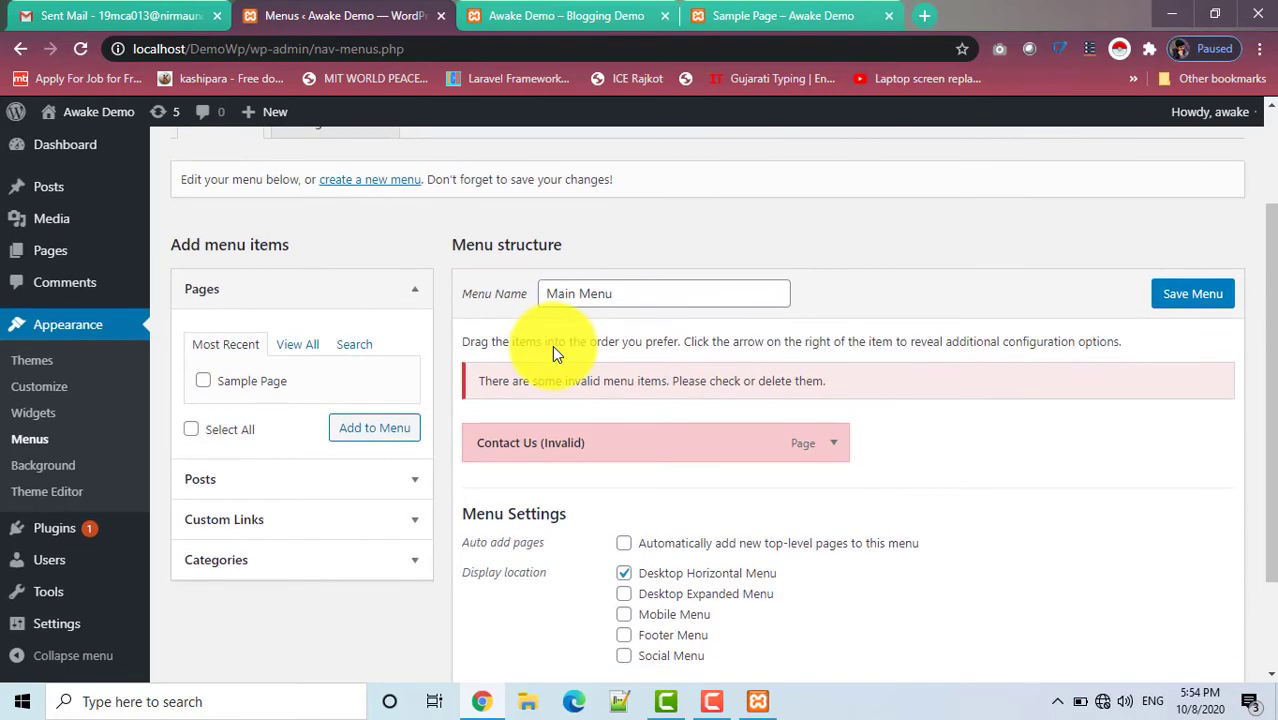
{"action": "scroll", "coordinate": [554, 346], "scroll_direction": "down", "scroll_amount": 1}
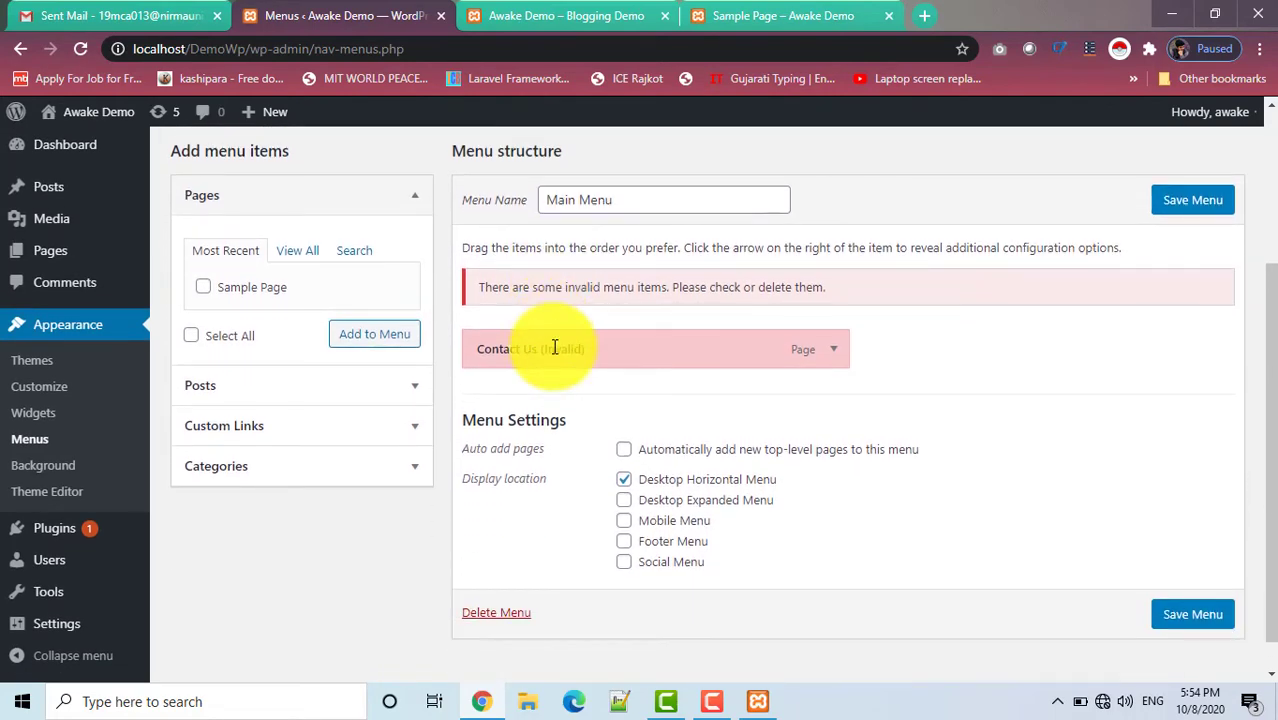
{"action": "scroll", "coordinate": [611, 234], "scroll_direction": "up", "scroll_amount": 1}
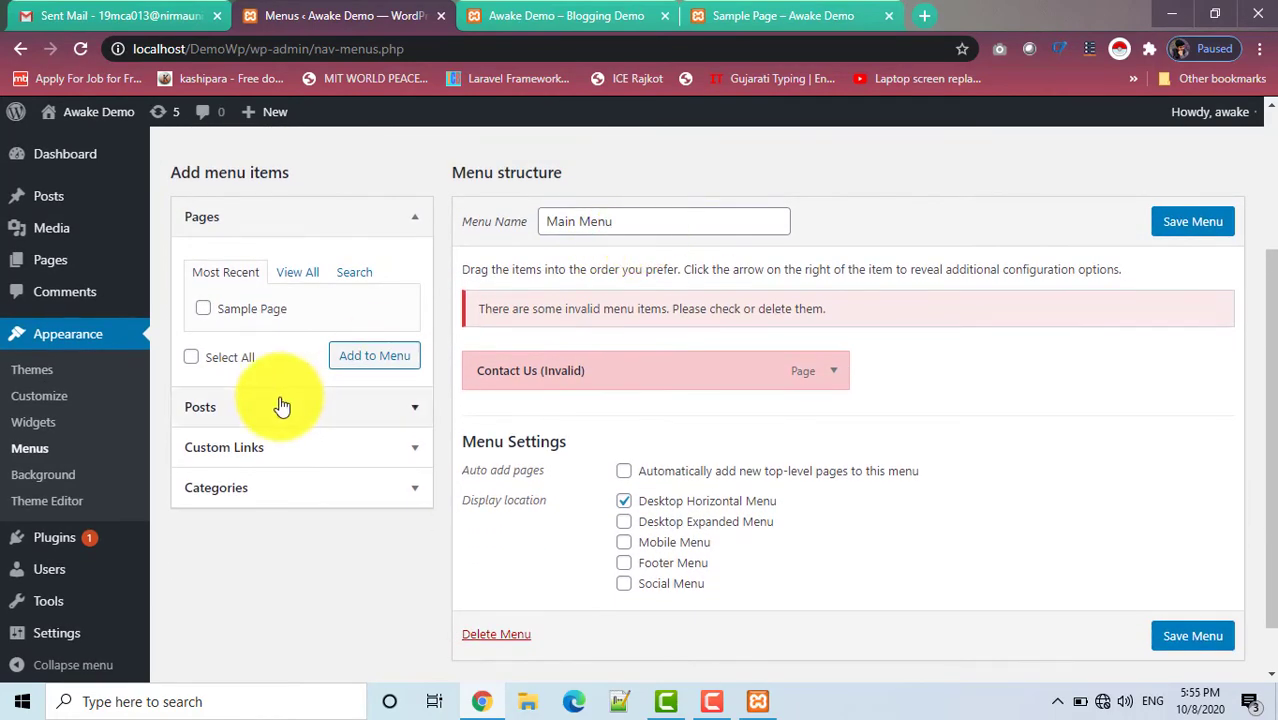
{"action": "left_click", "coordinate": [48, 488]}
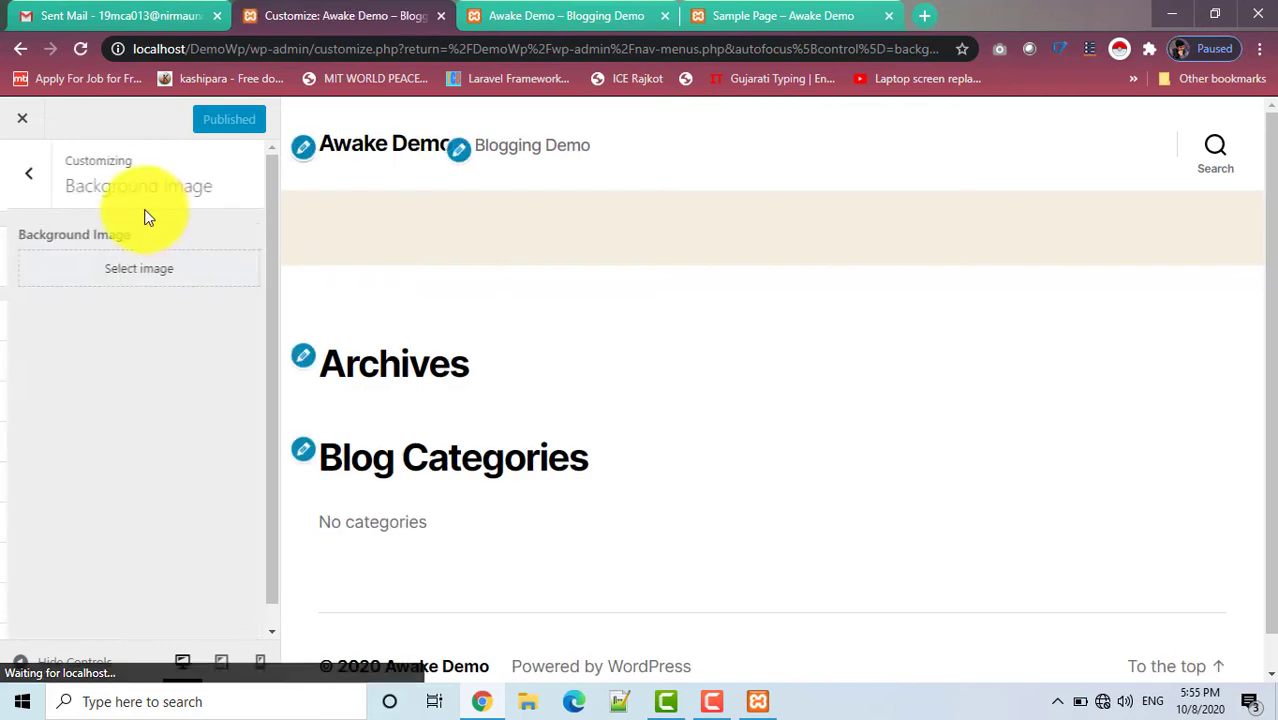
Set the Android Development picture as the background image and reload the front page to check.
{"action": "left_click", "coordinate": [118, 270]}
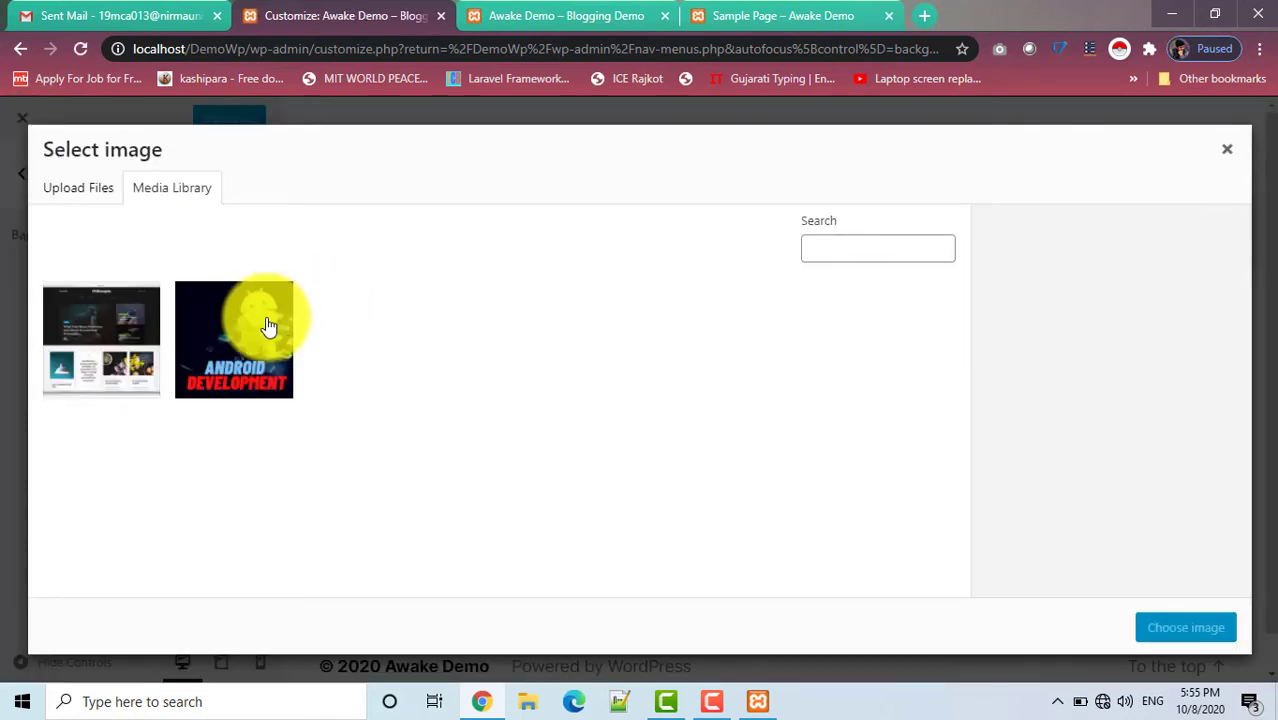
{"action": "left_click", "coordinate": [268, 328]}
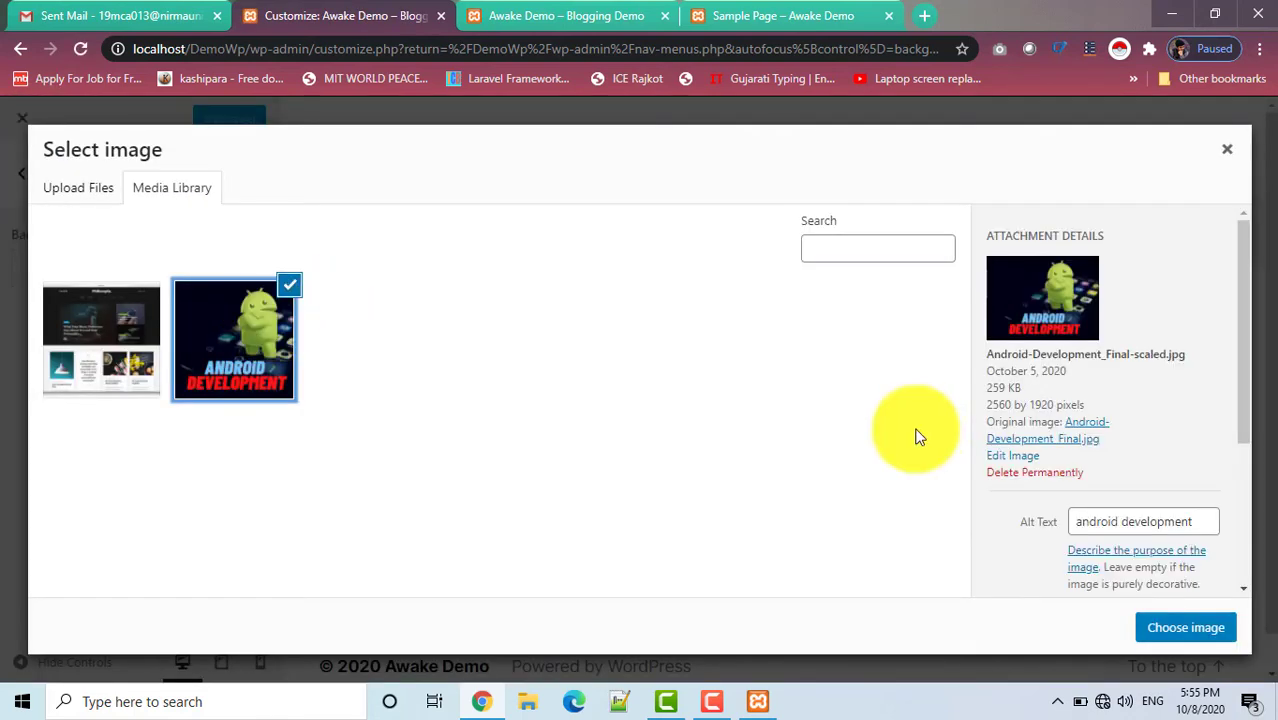
{"action": "left_click", "coordinate": [1185, 628]}
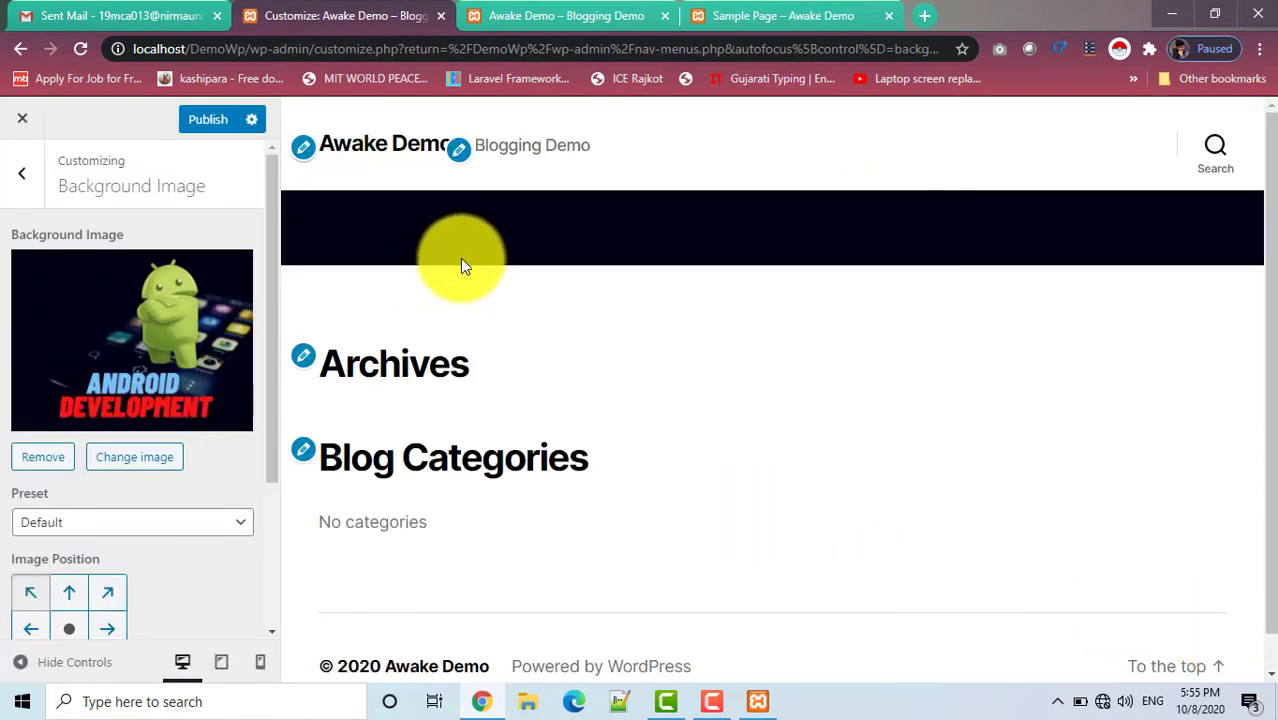
{"action": "left_click", "coordinate": [533, 10]}
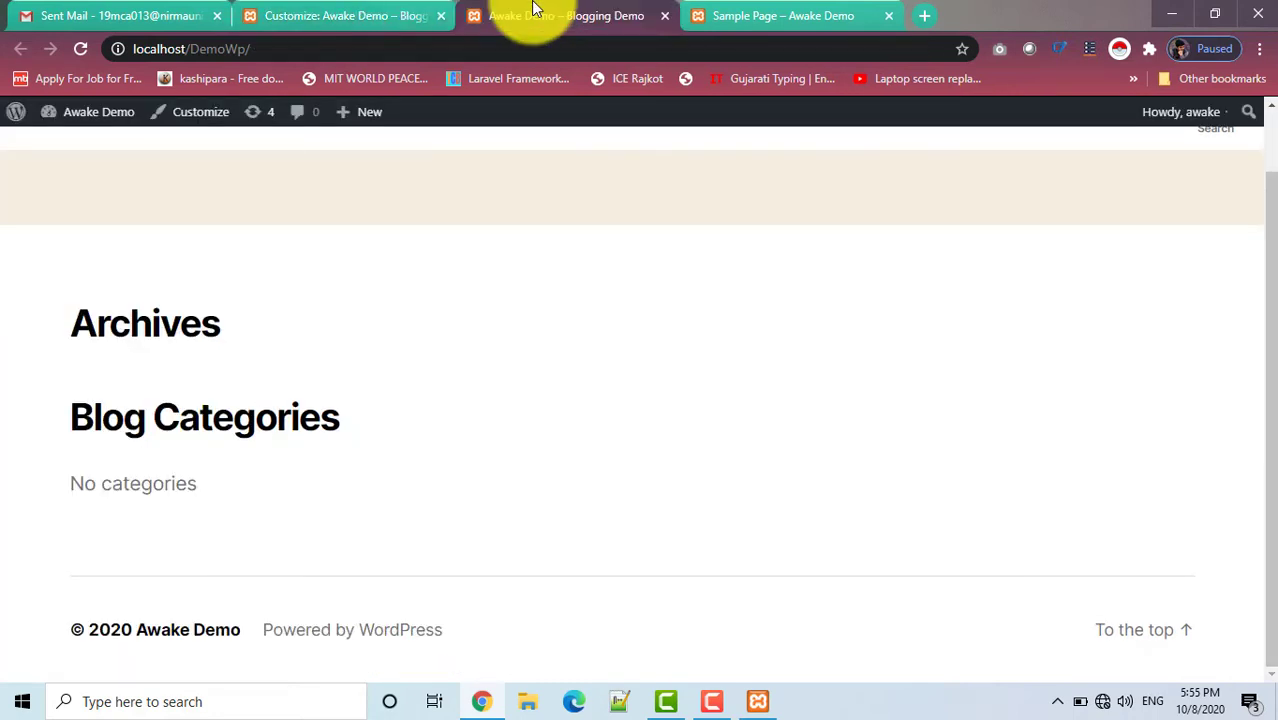
{"action": "key", "text": "F5"}
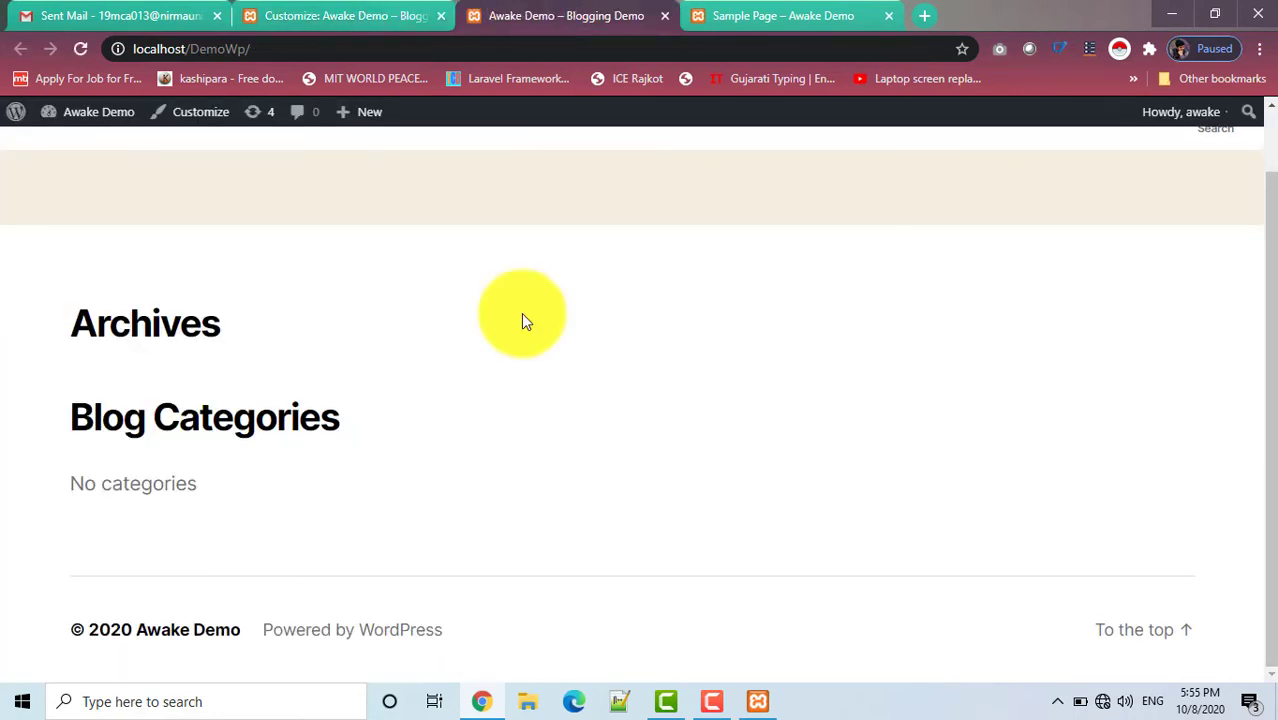
{"action": "scroll", "coordinate": [521, 313], "scroll_direction": "up", "scroll_amount": 1}
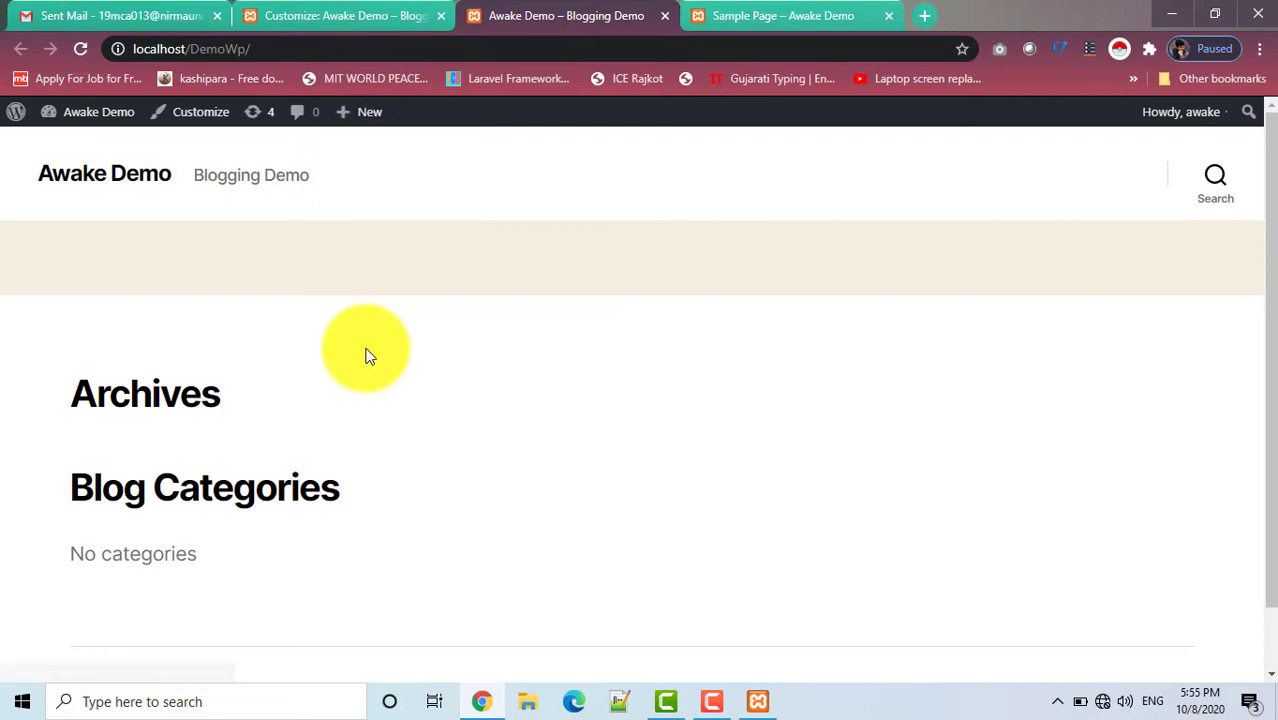
Publish the background image change and reload the live site to confirm the darker header.
{"action": "left_click", "coordinate": [300, 12]}
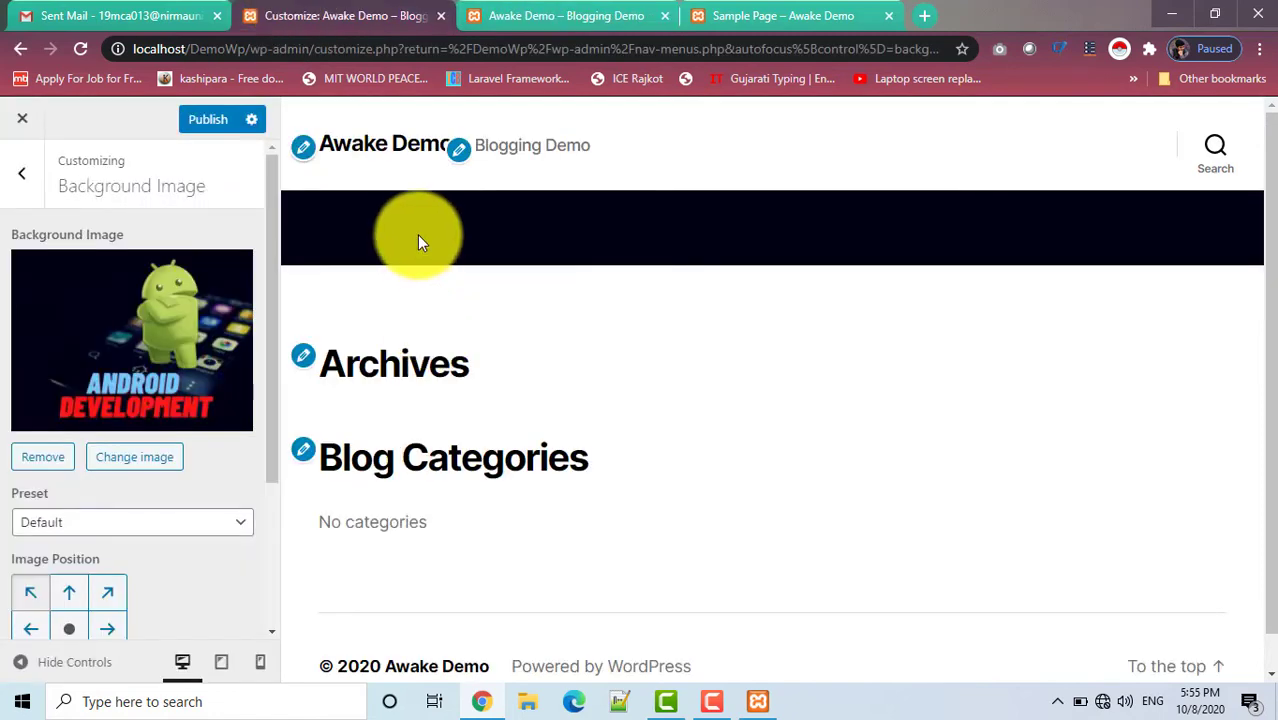
{"action": "scroll", "coordinate": [417, 234], "scroll_direction": "down", "scroll_amount": 1}
{"action": "left_click", "coordinate": [209, 122]}
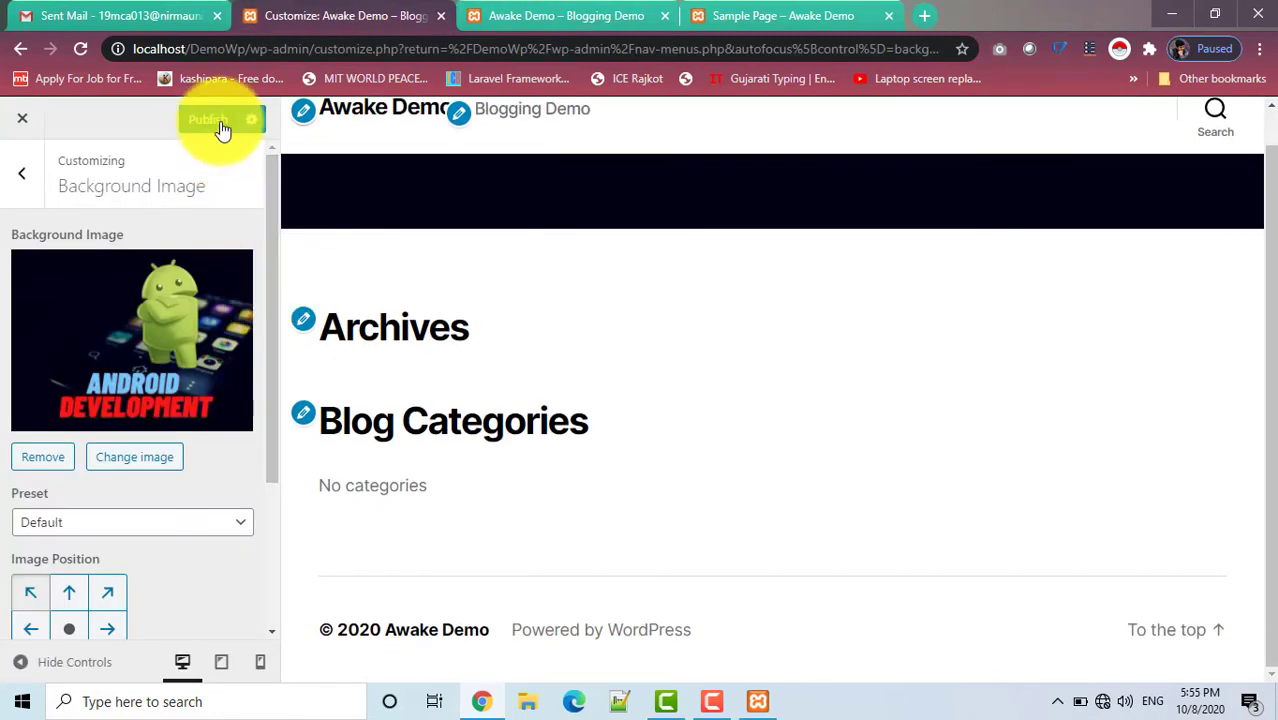
{"action": "left_click", "coordinate": [597, 9]}
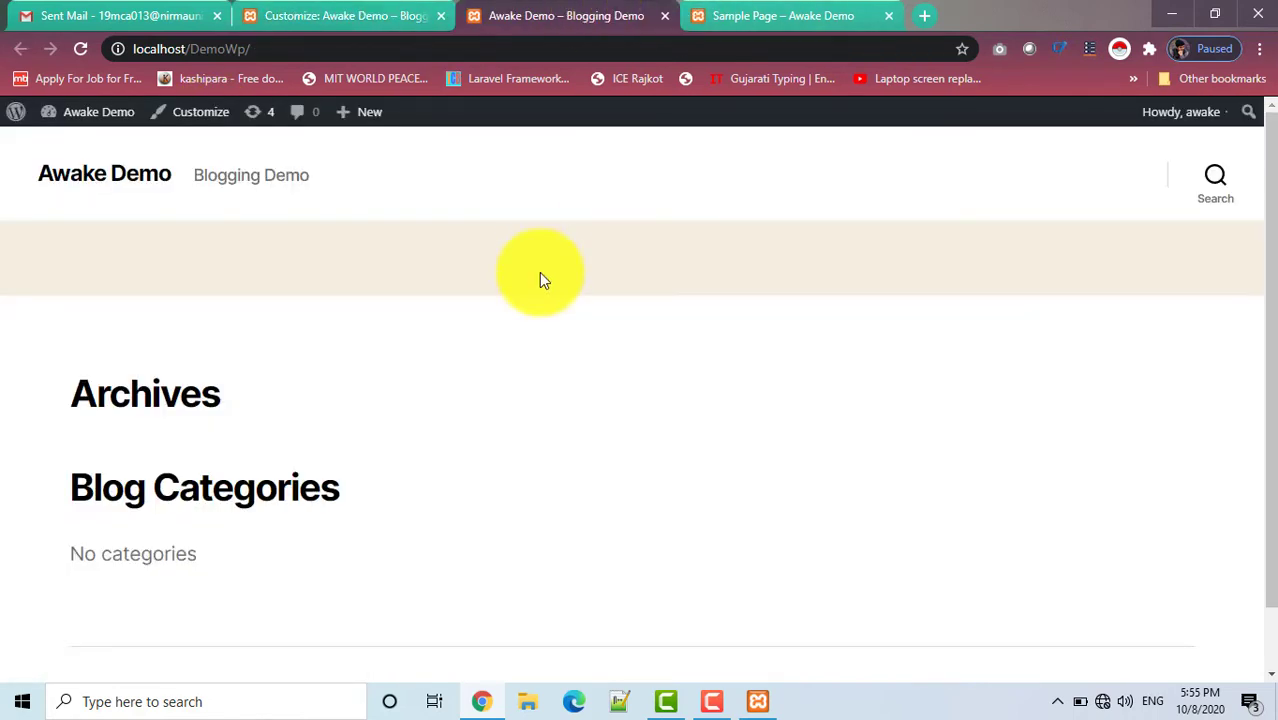
{"action": "key", "text": "F5"}
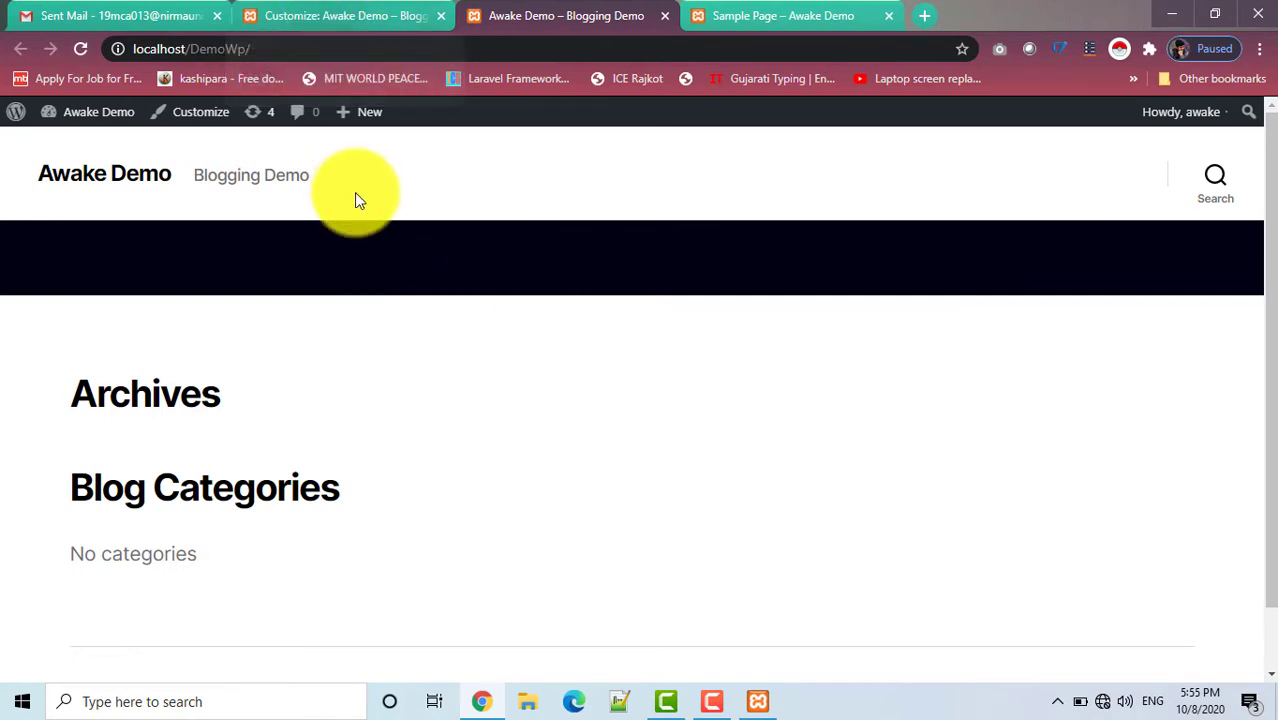
{"action": "left_click", "coordinate": [352, 12]}
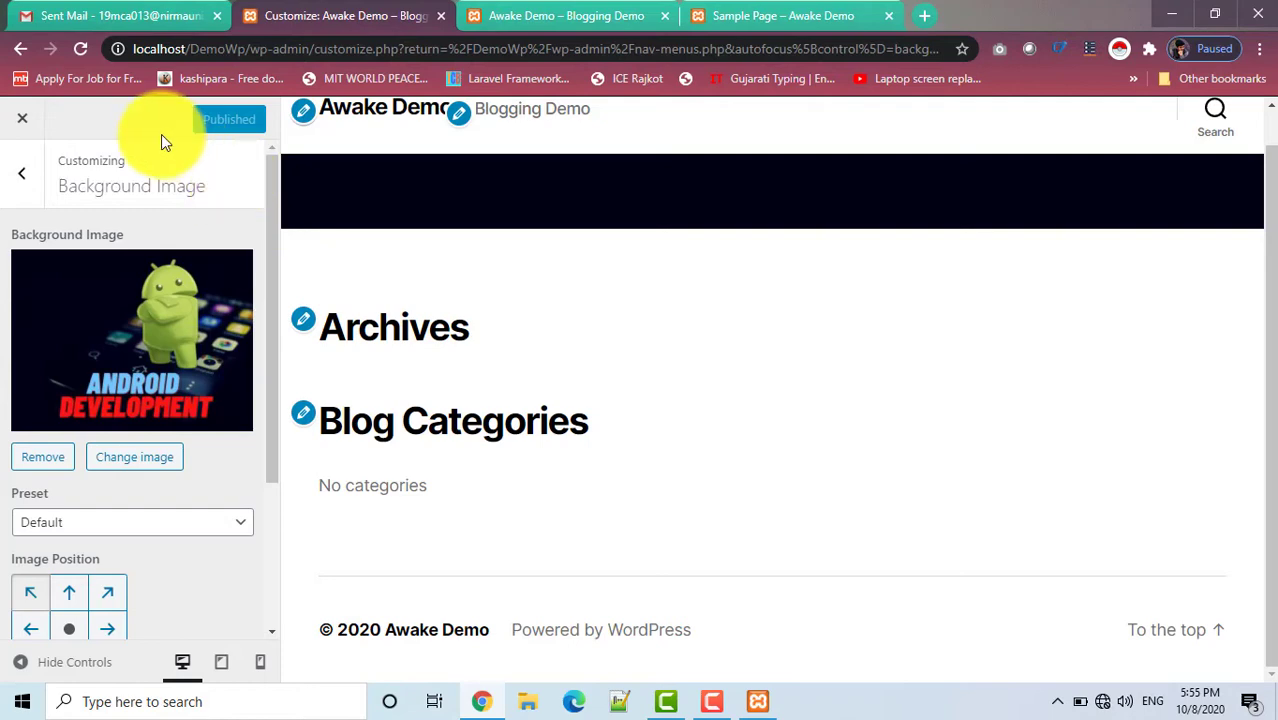
Close the Customizer and look over the theme file editor page.
{"action": "left_click", "coordinate": [29, 123]}
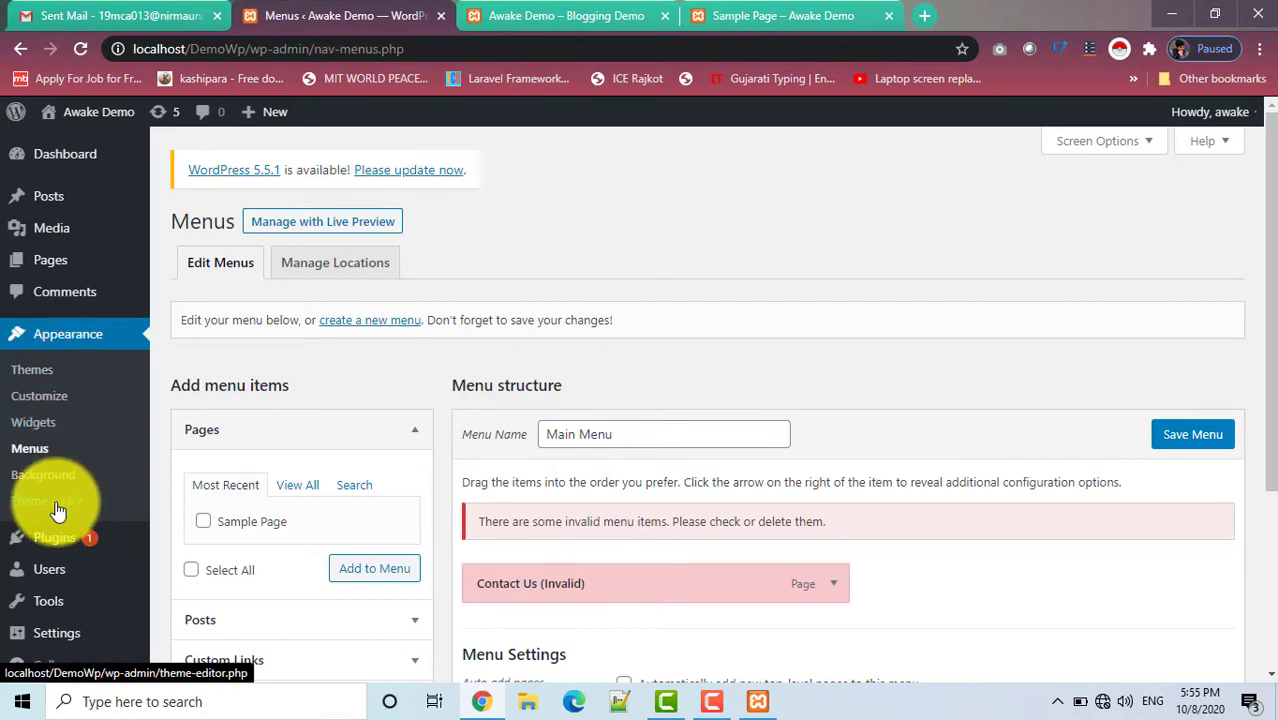
{"action": "left_click", "coordinate": [57, 511]}
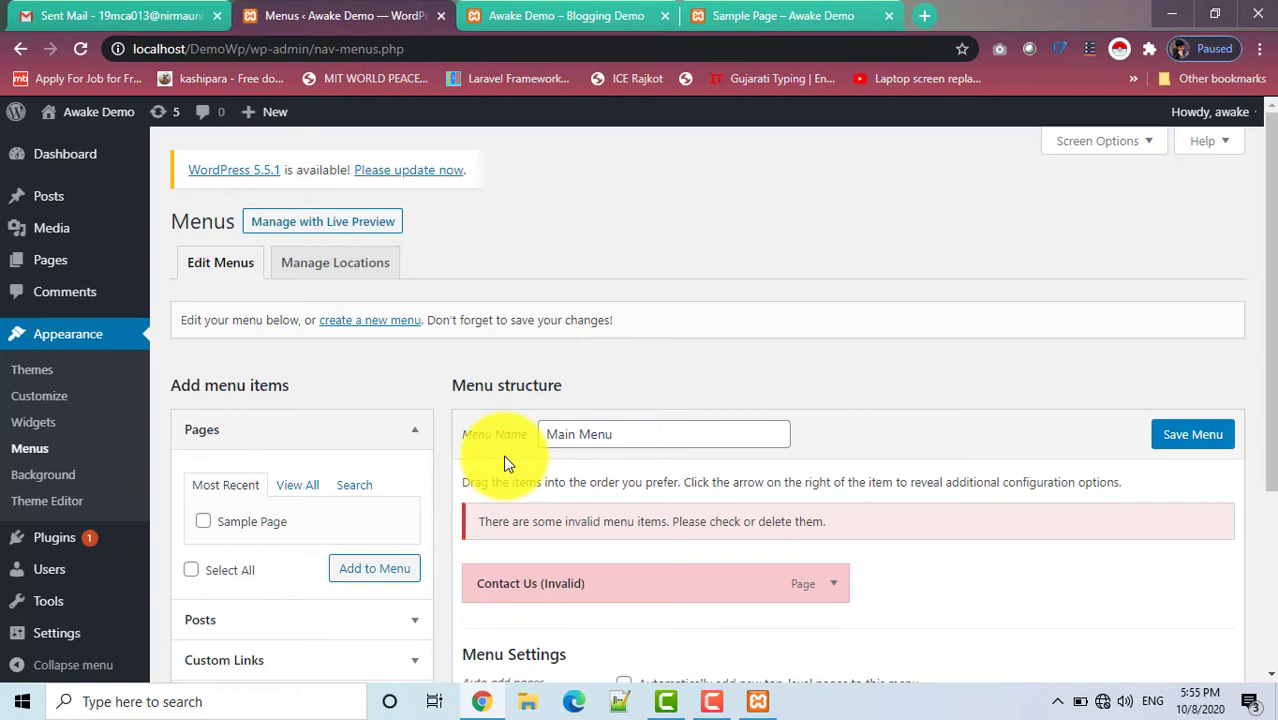
{"action": "scroll", "coordinate": [60, 418], "scroll_direction": "down", "scroll_amount": 3}
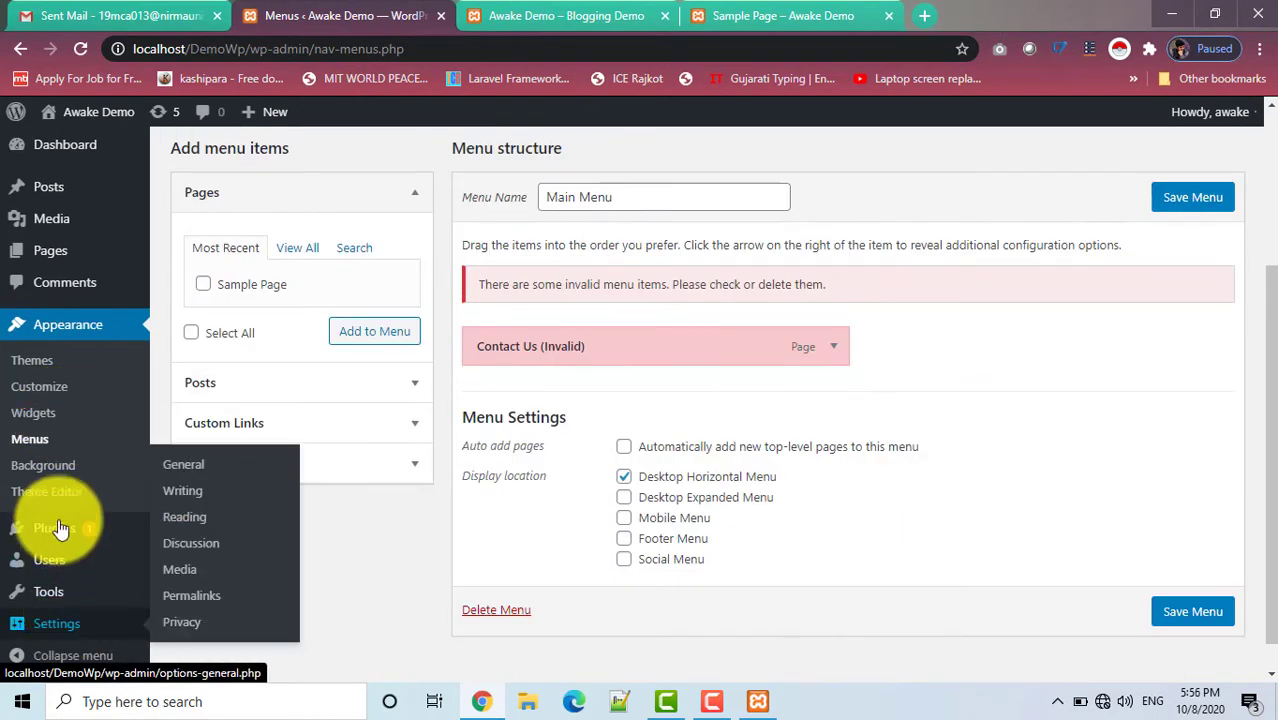
{"action": "mouse_move", "coordinate": [62, 530]}
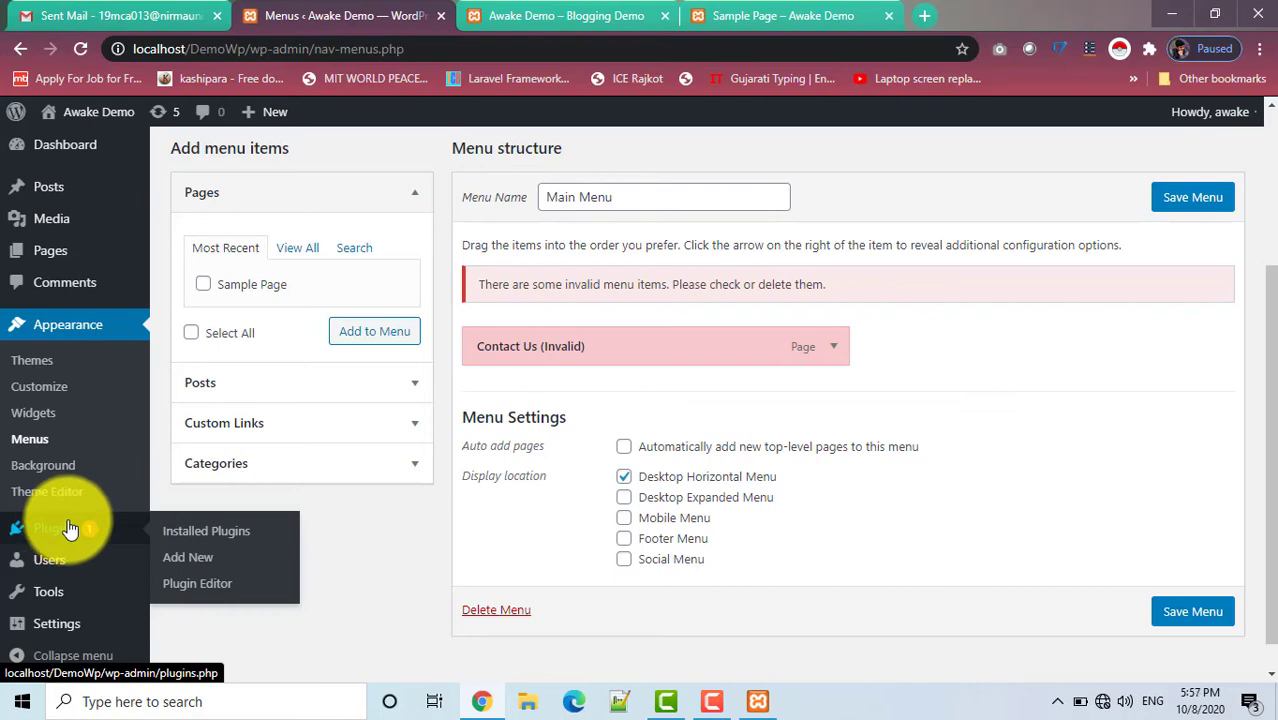
Browse the installed plugins and the plugin file editor, accepting its warning, then open All Users.
{"action": "left_click", "coordinate": [192, 531]}
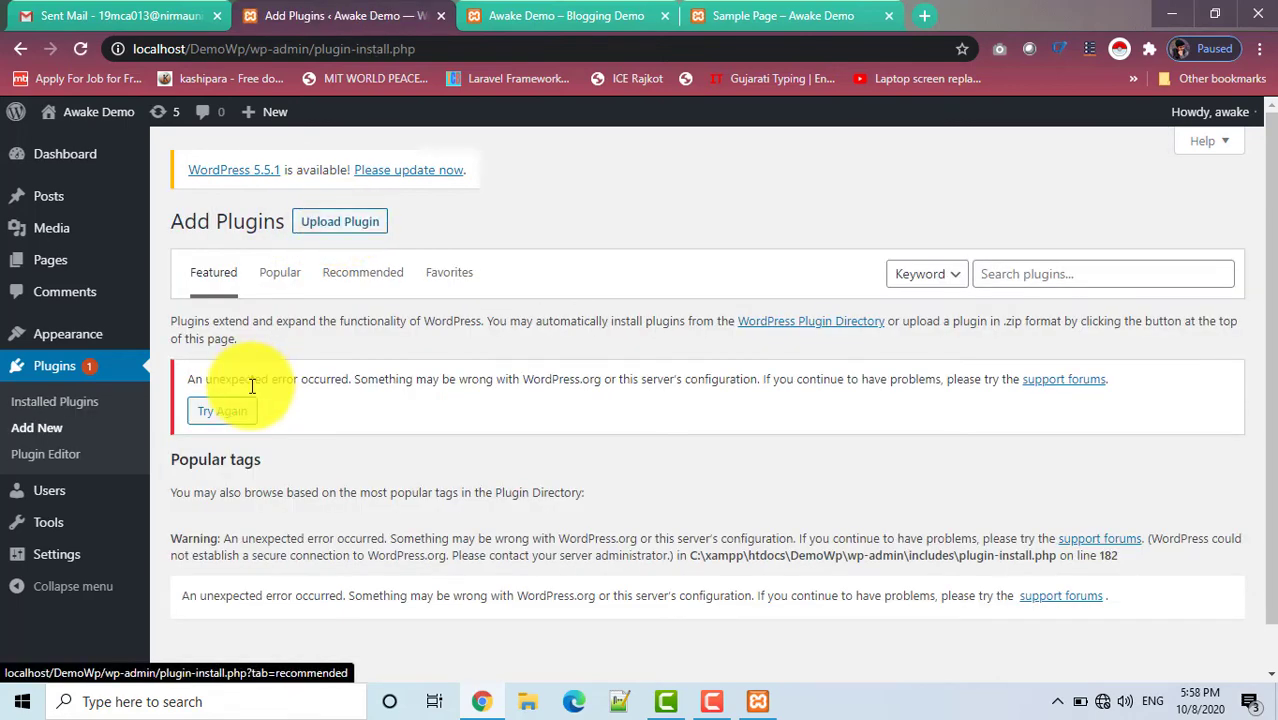
{"action": "left_click", "coordinate": [46, 464]}
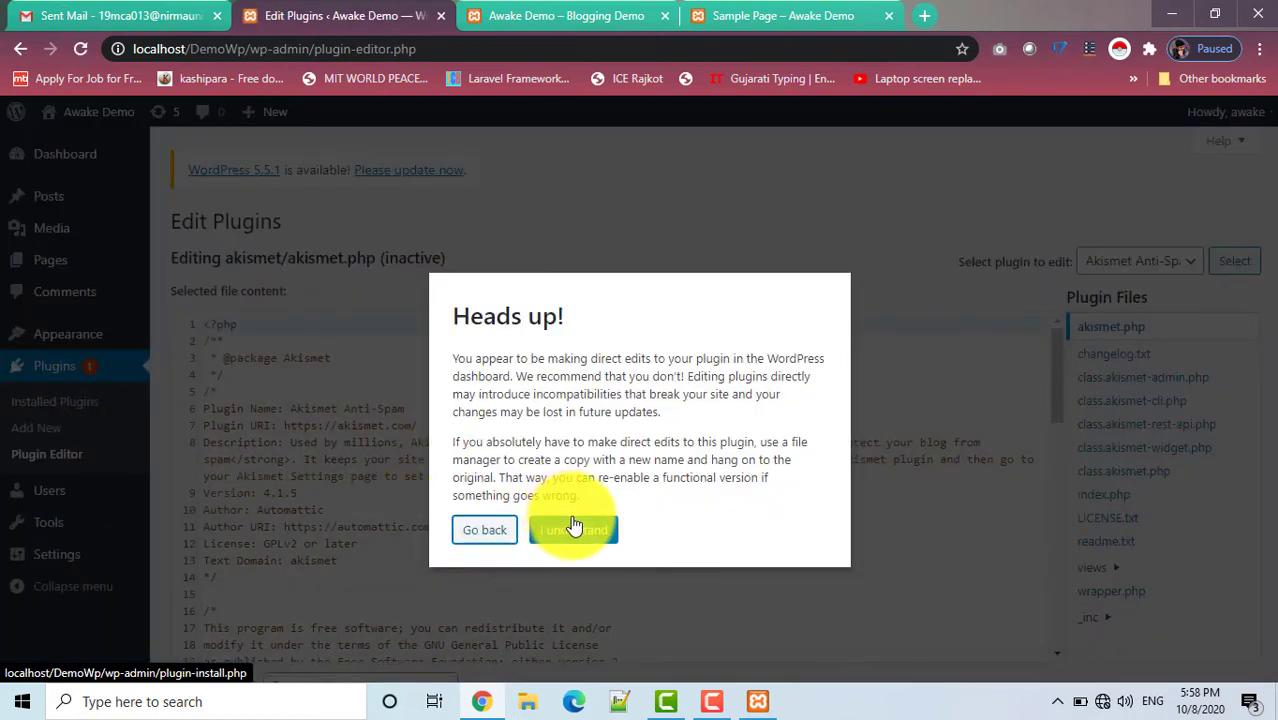
{"action": "left_click", "coordinate": [577, 532]}
{"action": "scroll", "coordinate": [580, 530], "scroll_direction": "down", "scroll_amount": 3}
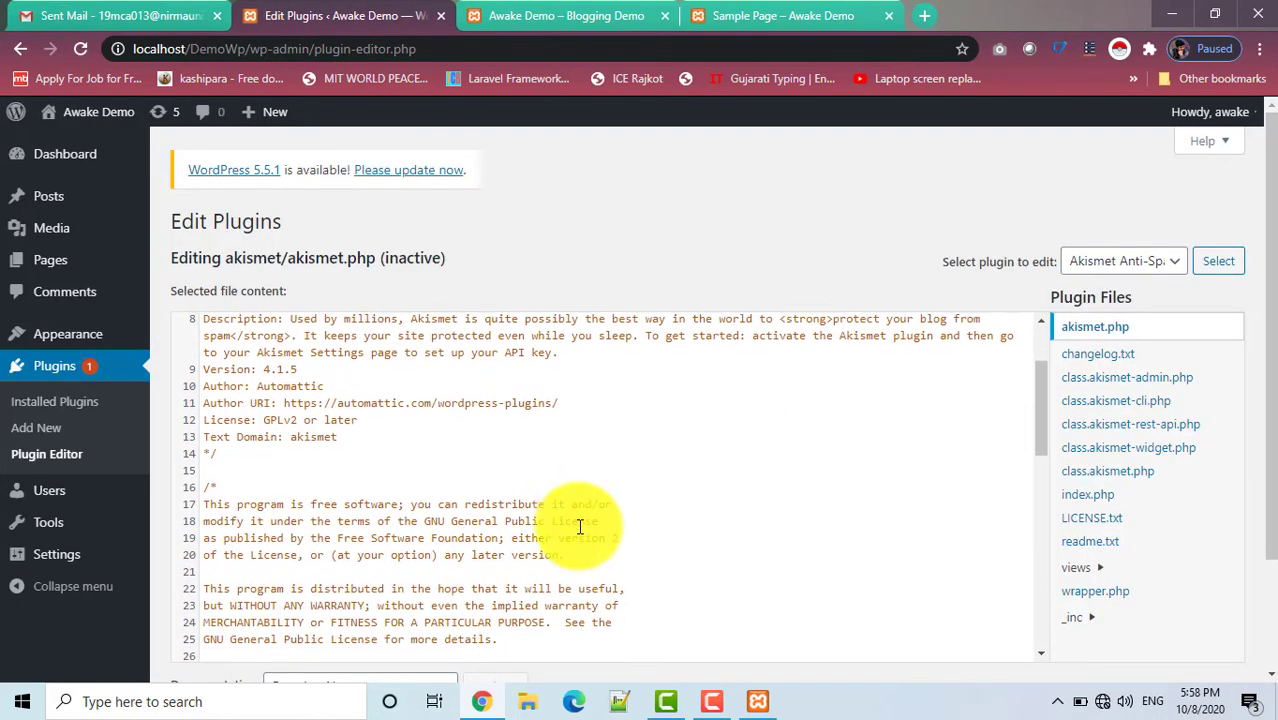
{"action": "scroll", "coordinate": [579, 525], "scroll_direction": "down", "scroll_amount": 2}
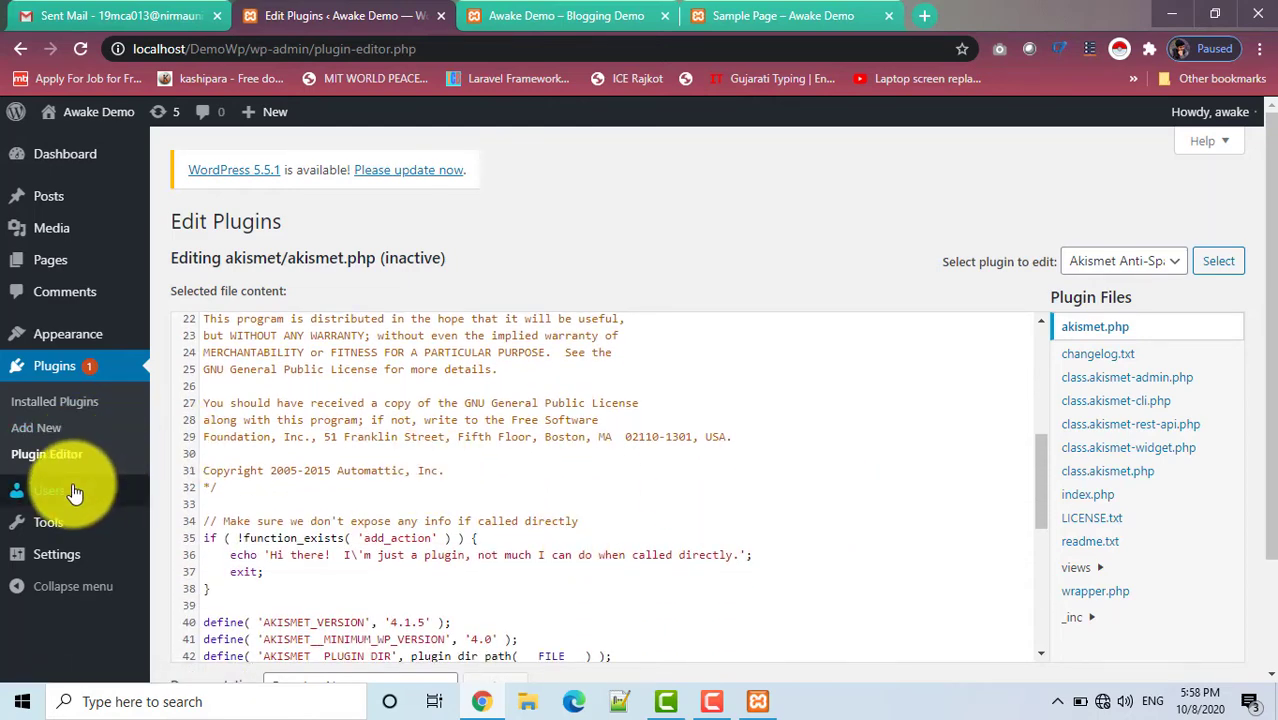
{"action": "mouse_move", "coordinate": [57, 496]}
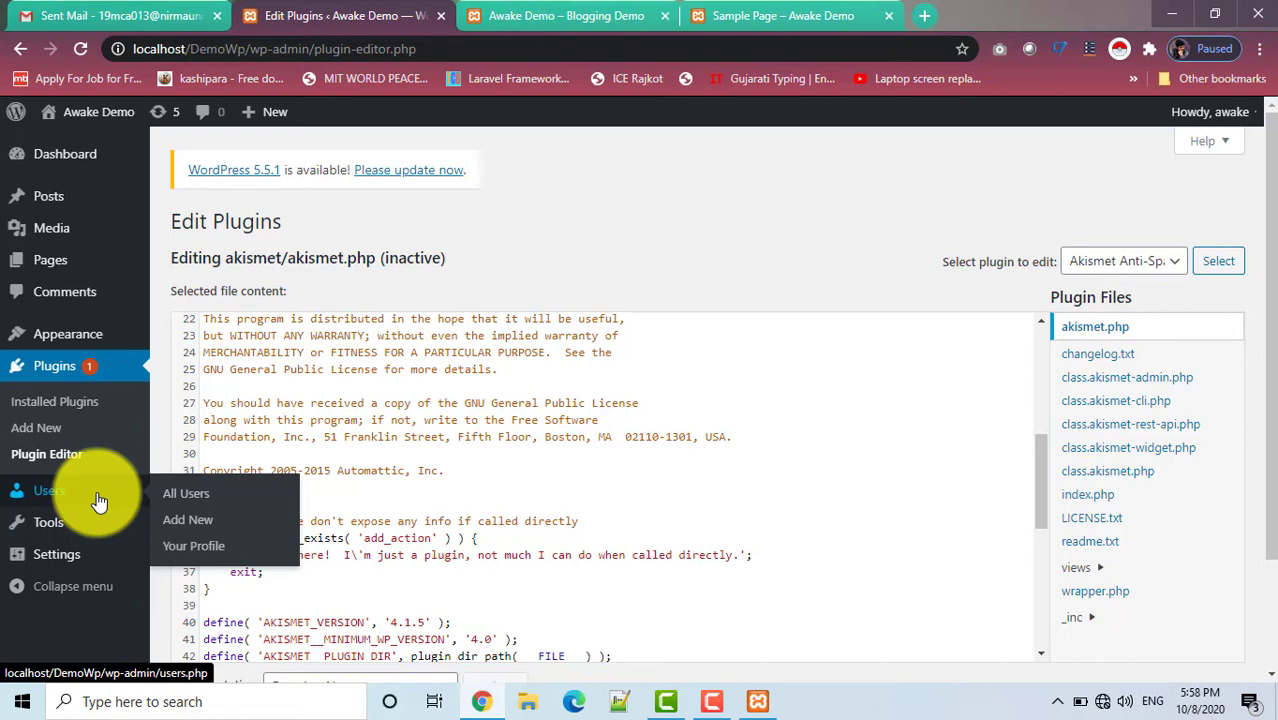
{"action": "left_click", "coordinate": [197, 502]}
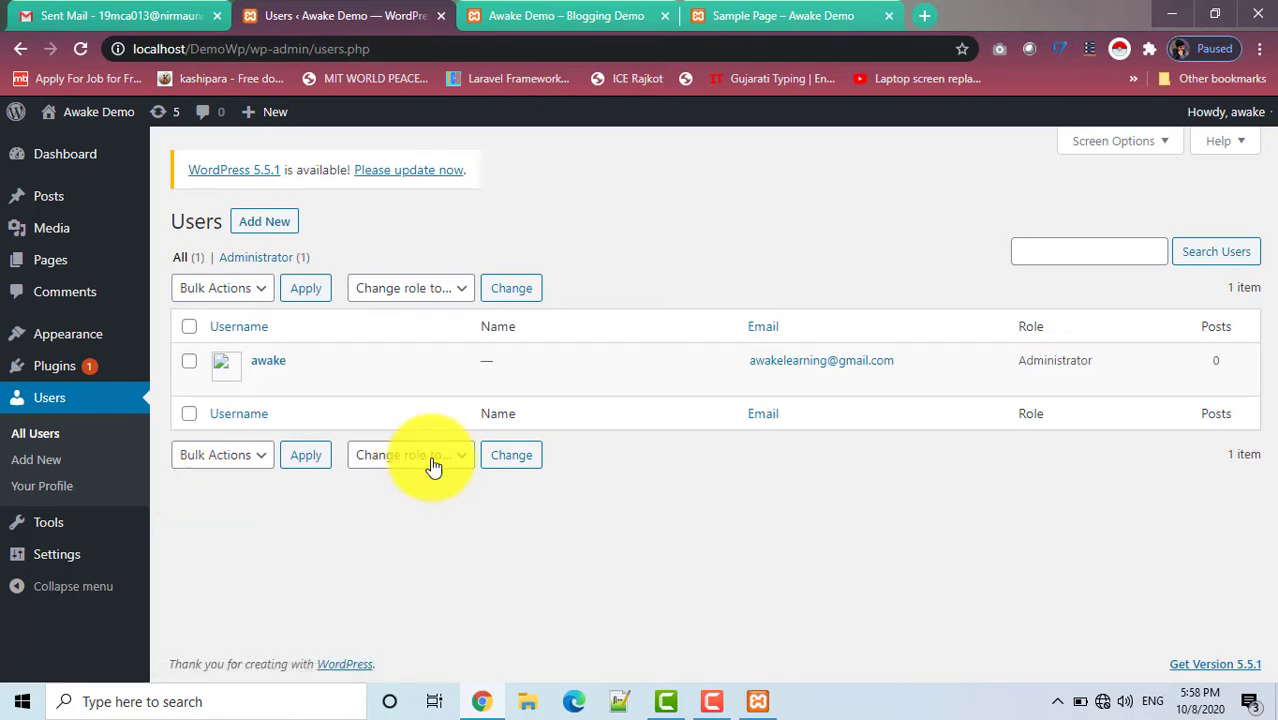
Start a new user and fill in the username, e-mail, first name and corrected last name.
{"action": "left_click", "coordinate": [277, 228]}
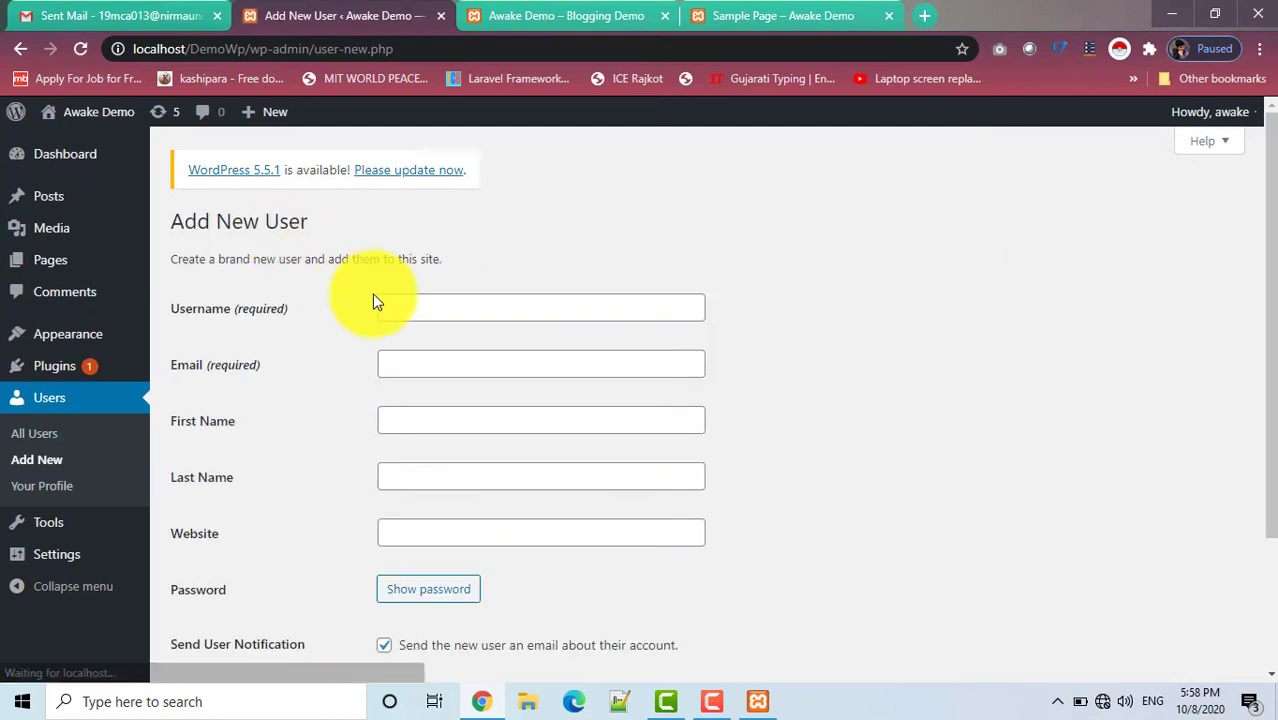
{"action": "left_click", "coordinate": [419, 299]}
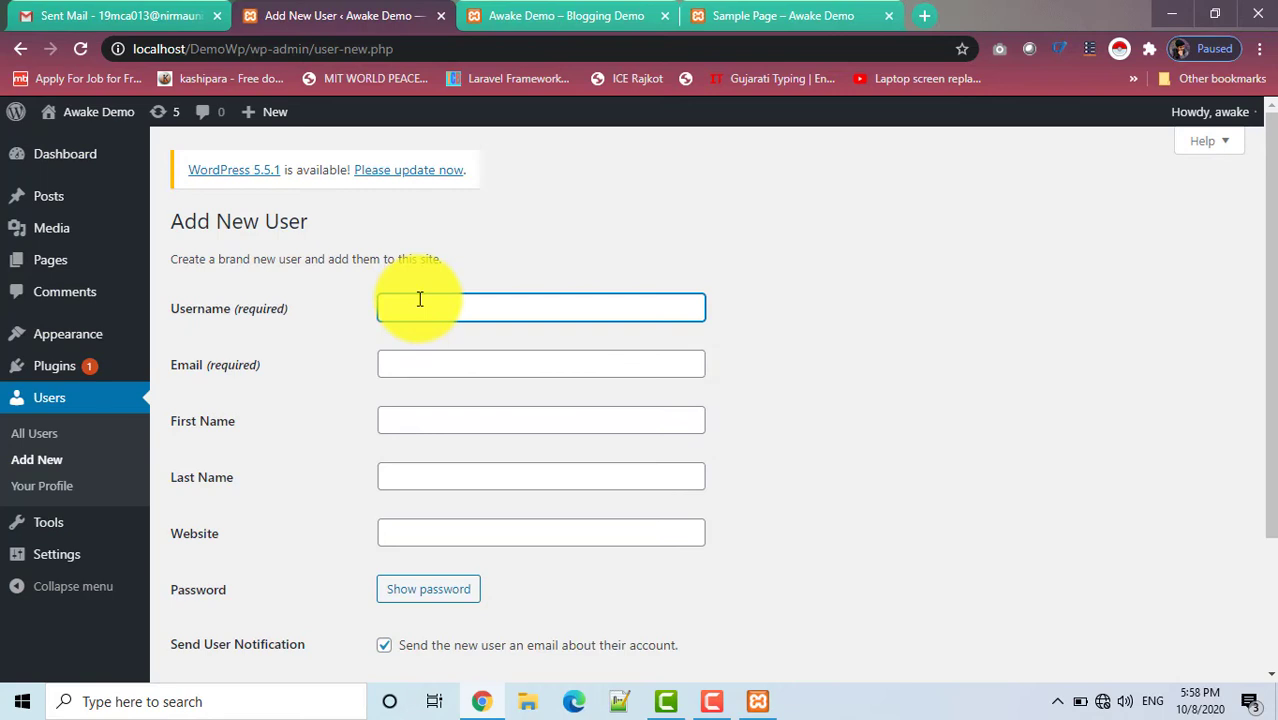
{"action": "key", "text": "Tab"}
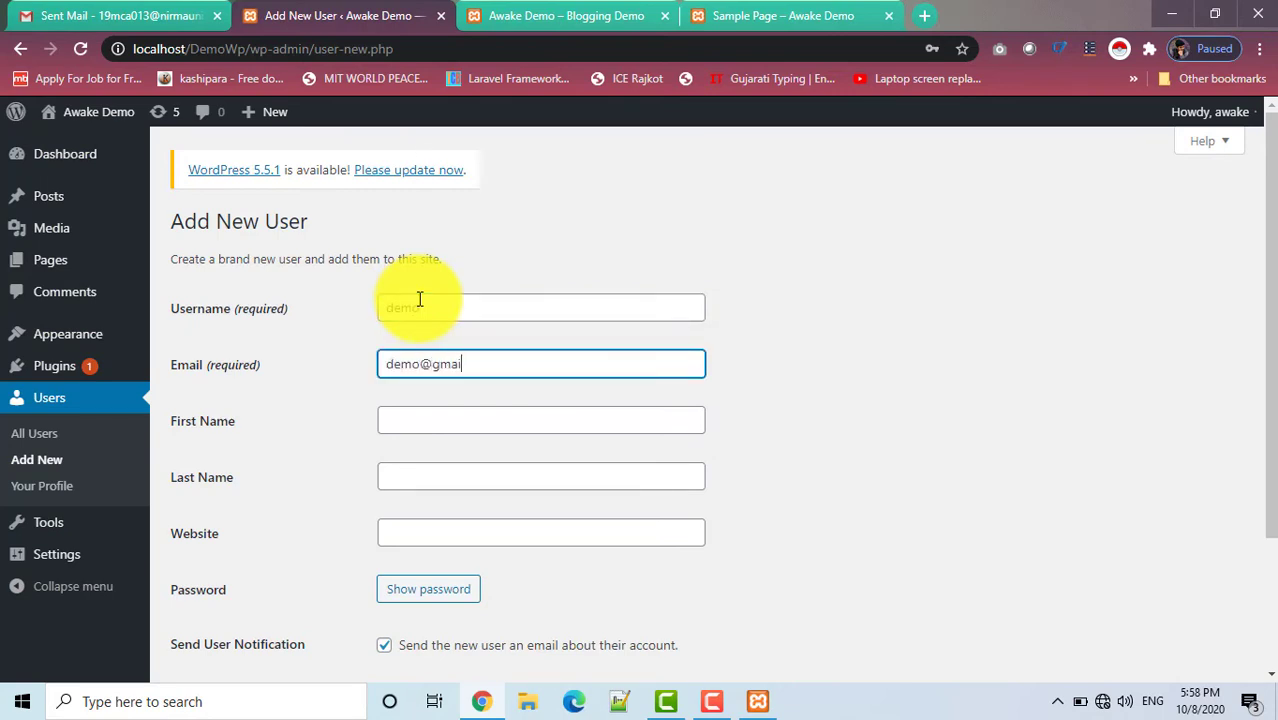
{"action": "type", "text": "demo@gmail.com"}
{"action": "key", "text": "Tab"}
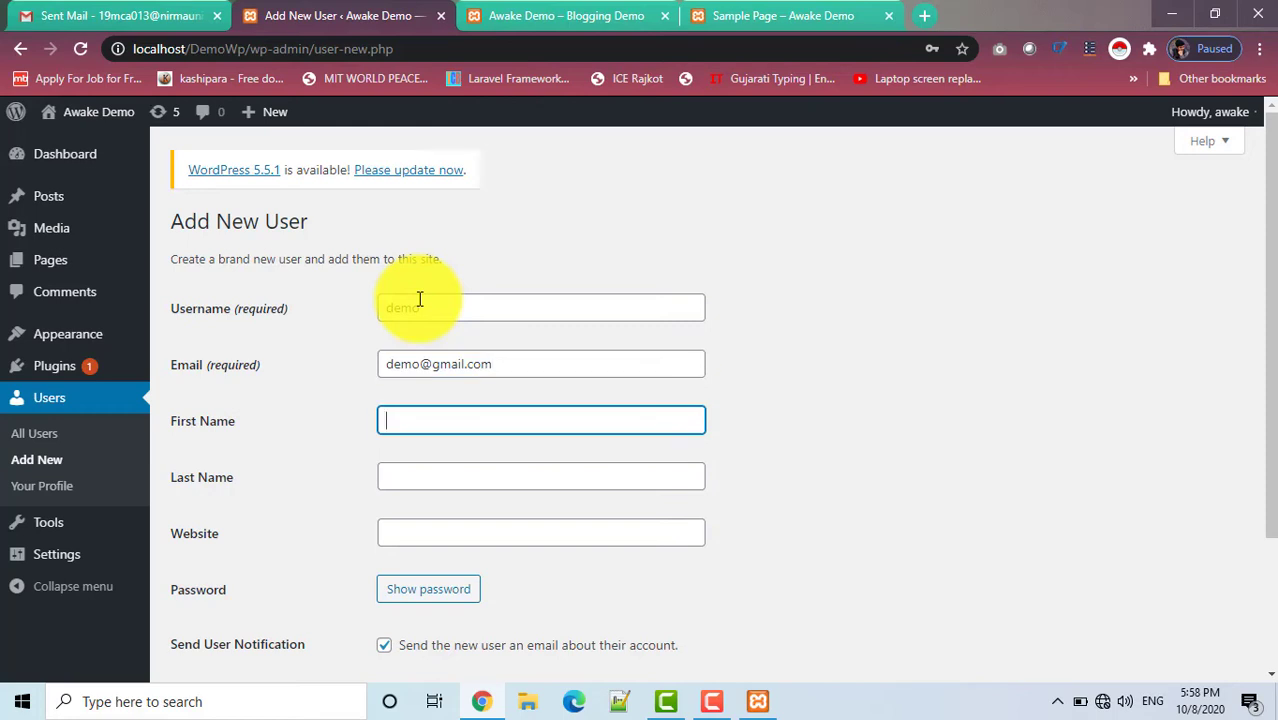
{"action": "type", "text": "user1"}
{"action": "key", "text": "Tab"}
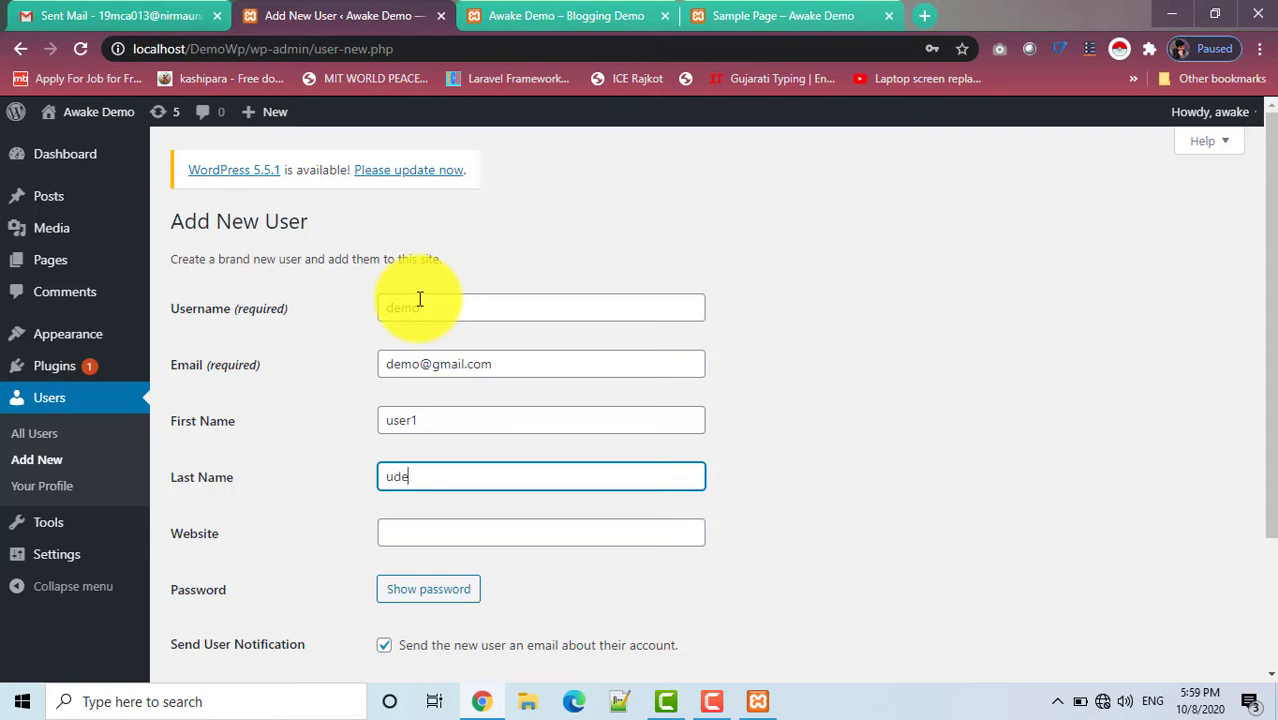
{"action": "key", "text": "Left"}
{"action": "key", "text": "Left"}
{"action": "key", "text": "Left"}
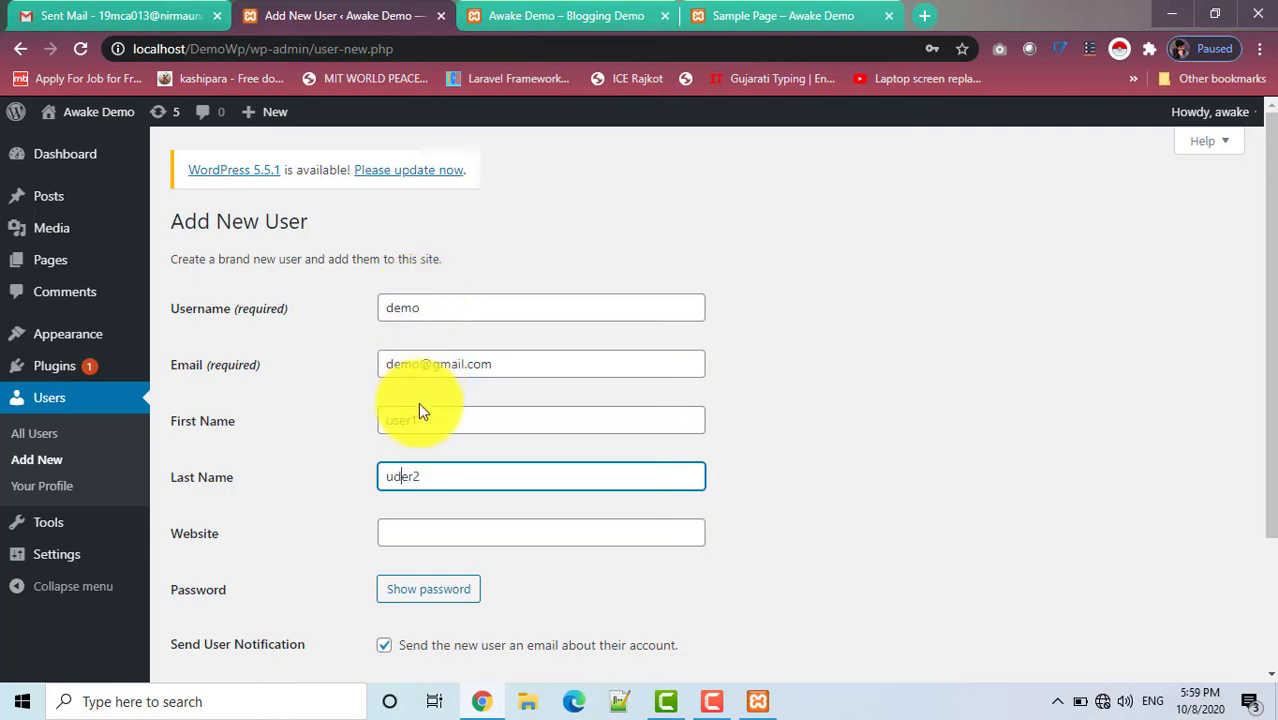
{"action": "key", "text": "BackSpace"}
{"action": "type", "text": "s"}
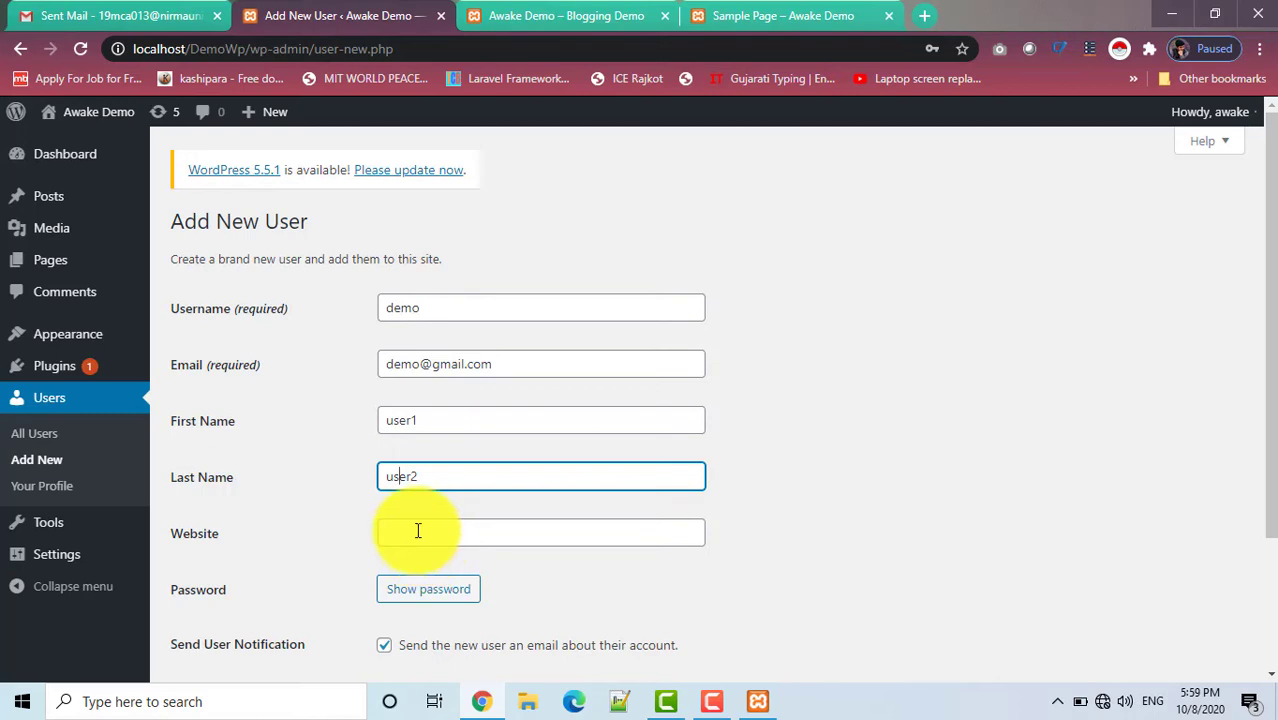
Keep the Subscriber role and submit the Add New User form.
{"action": "scroll", "coordinate": [451, 560], "scroll_direction": "down", "scroll_amount": 2}
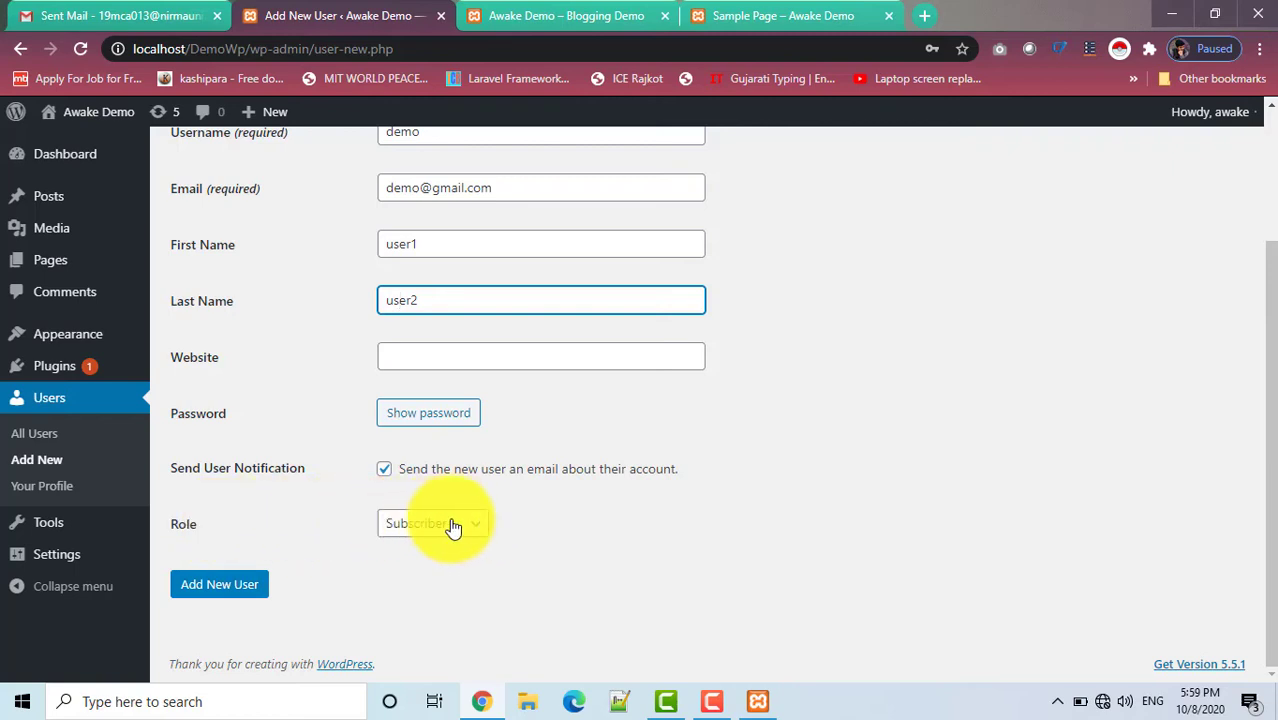
{"action": "left_click", "coordinate": [484, 527]}
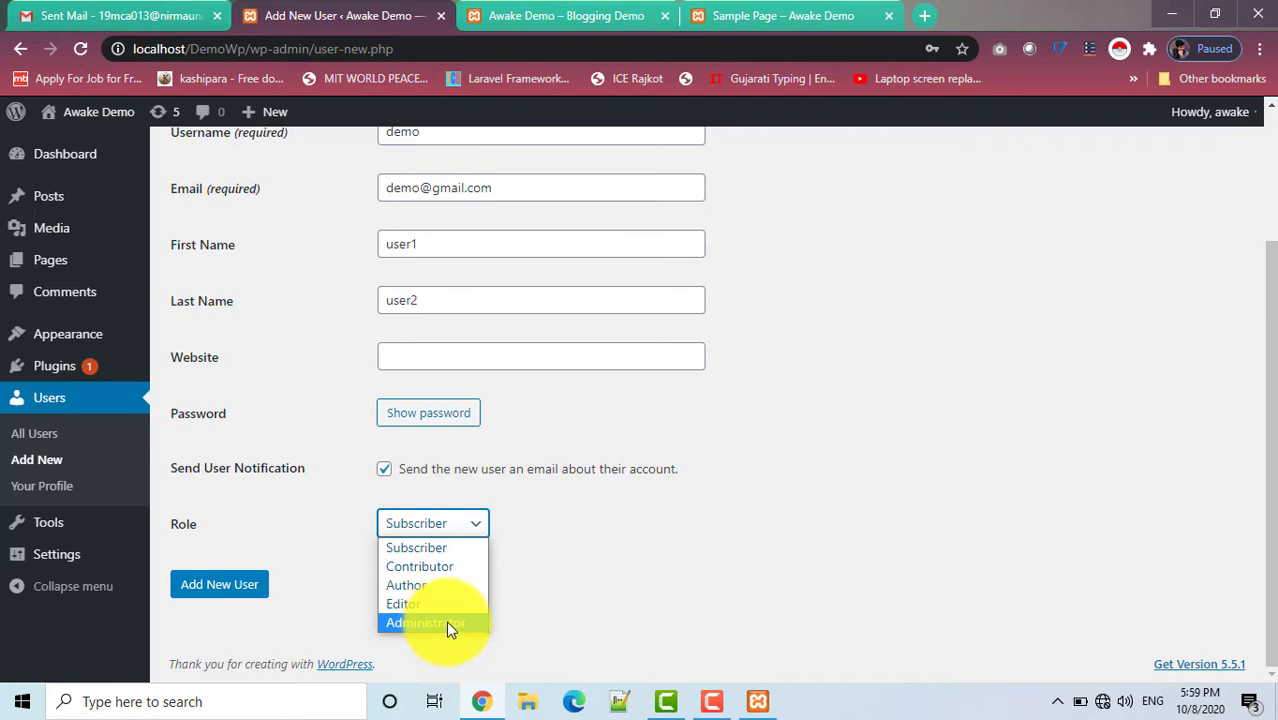
{"action": "left_click", "coordinate": [428, 550]}
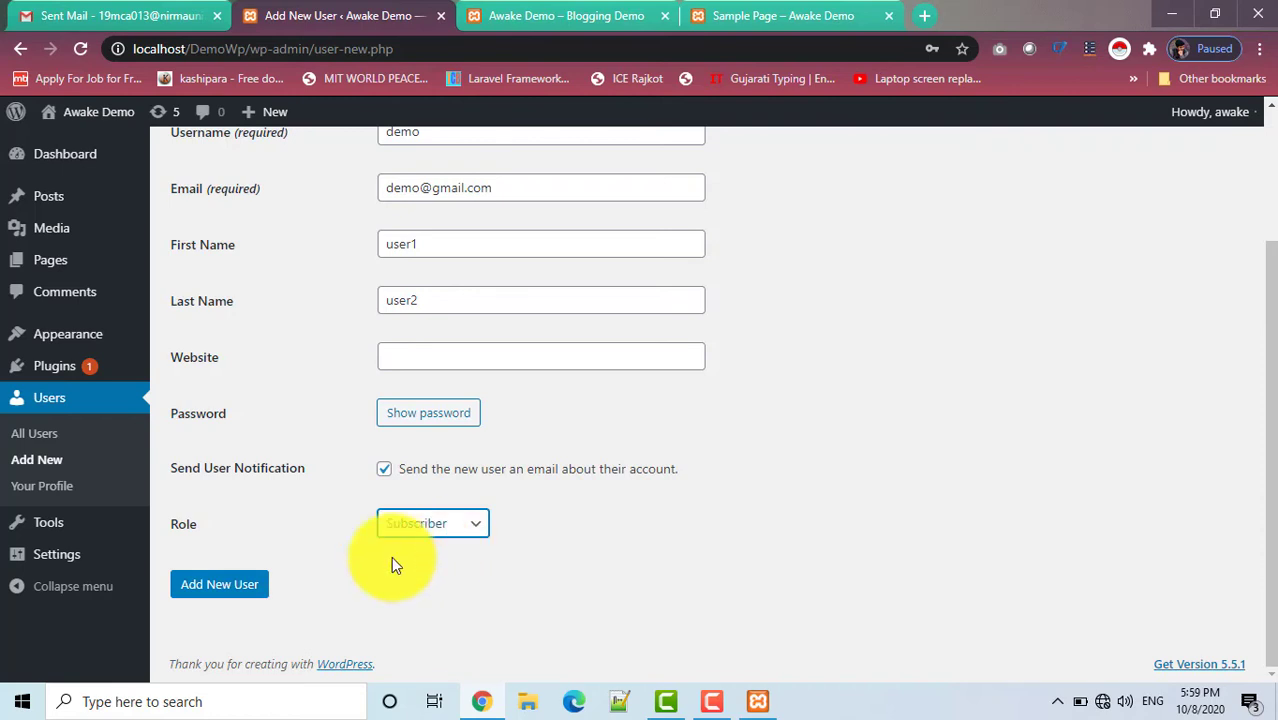
{"action": "left_click", "coordinate": [222, 594]}
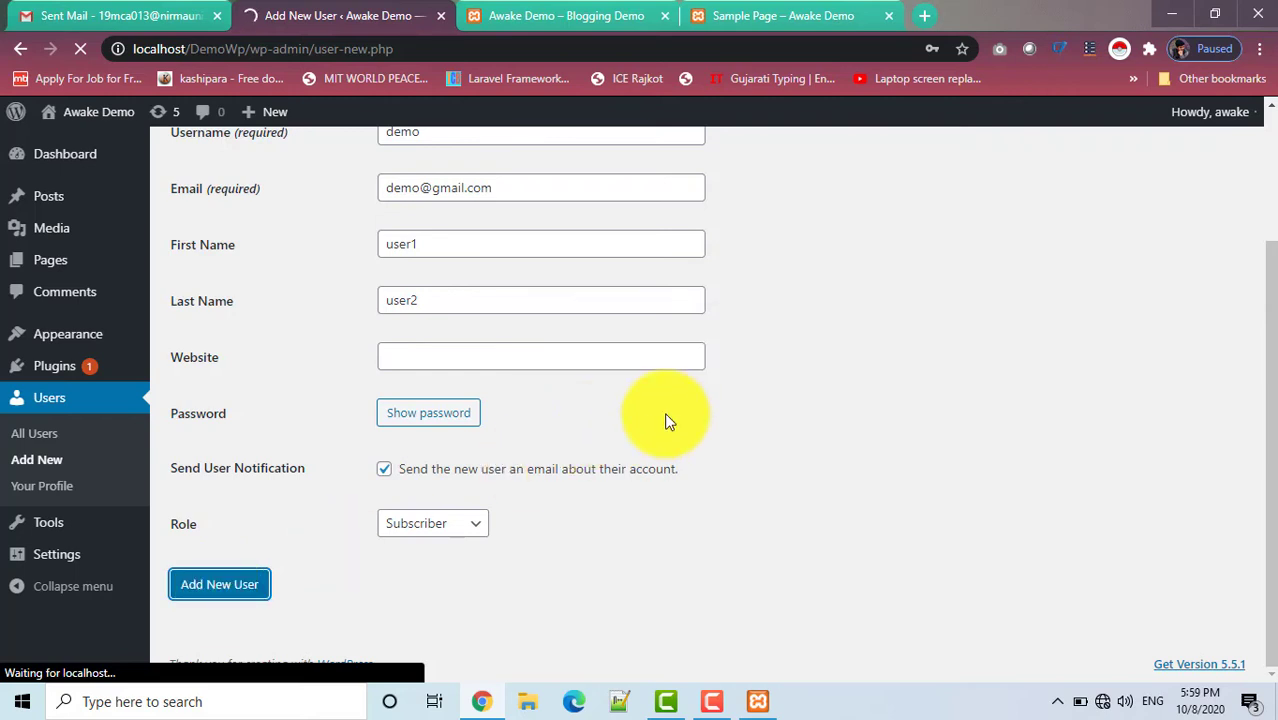
{"action": "scroll", "coordinate": [666, 416], "scroll_direction": "up", "scroll_amount": 1}
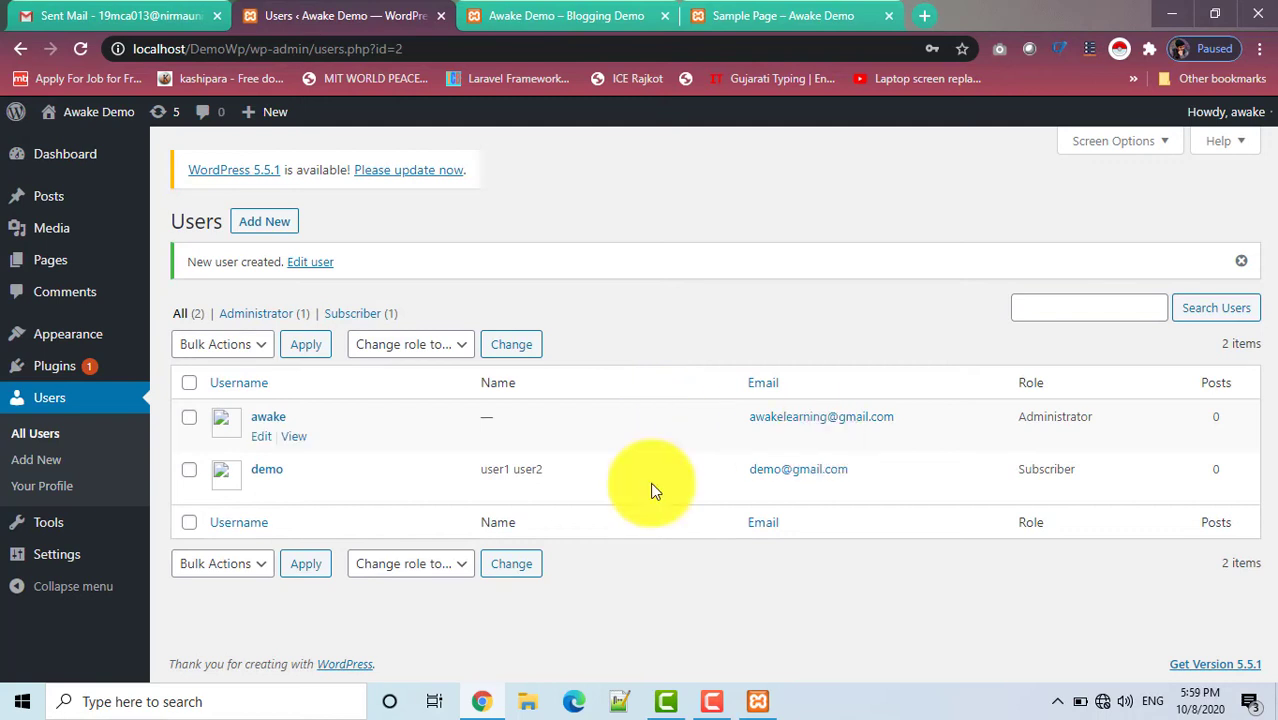
Refocus the browser and scroll through the Your Profile page.
{"action": "mouse_move", "coordinate": [230, 499]}
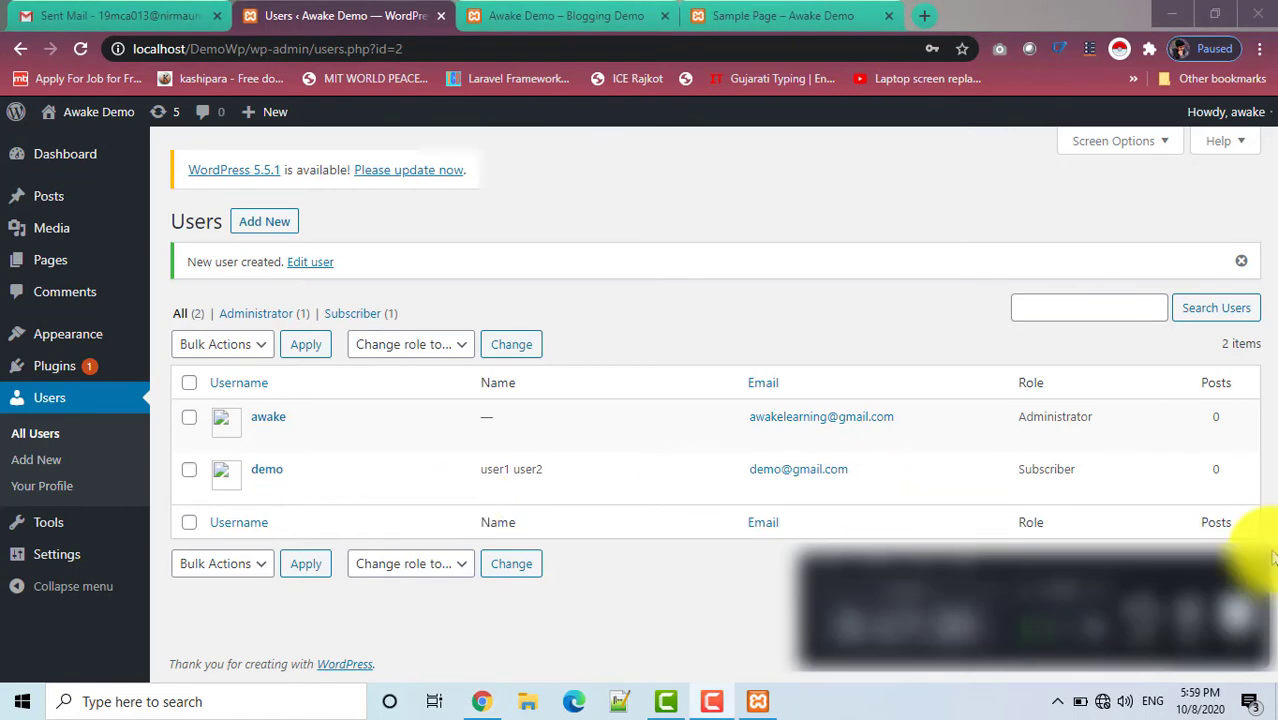
{"action": "left_click", "coordinate": [1239, 564]}
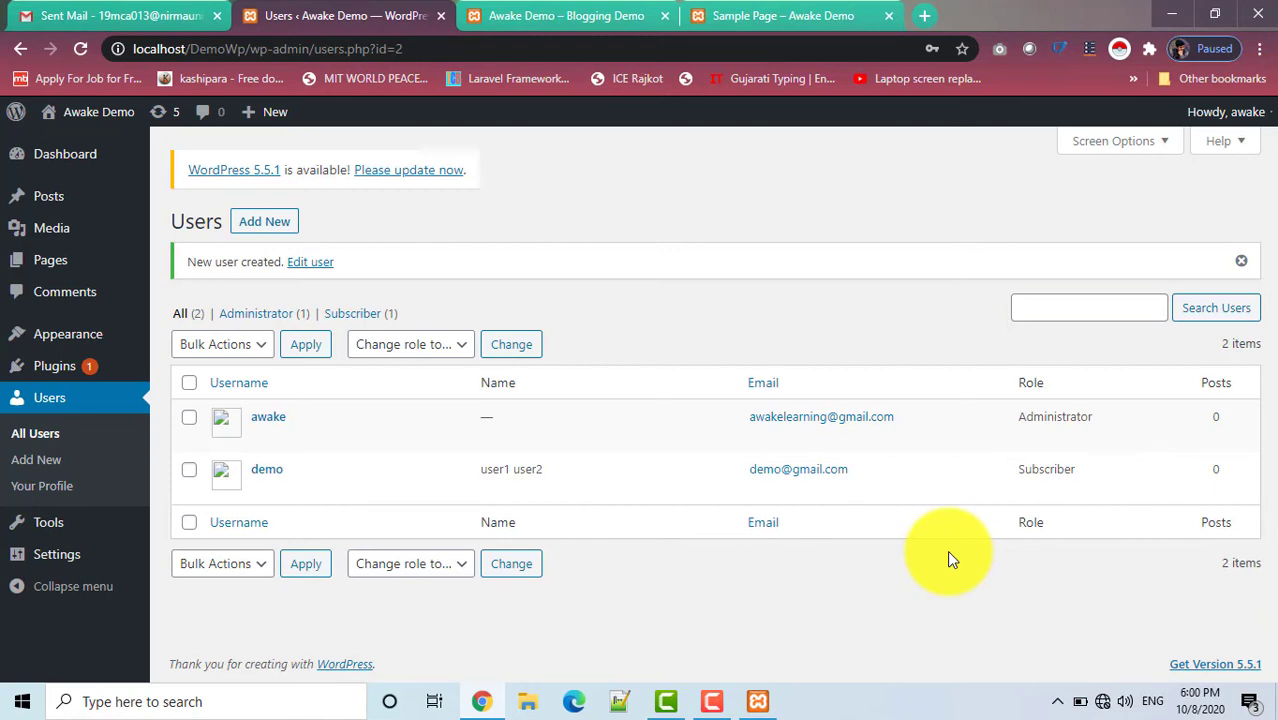
{"action": "left_click", "coordinate": [52, 493]}
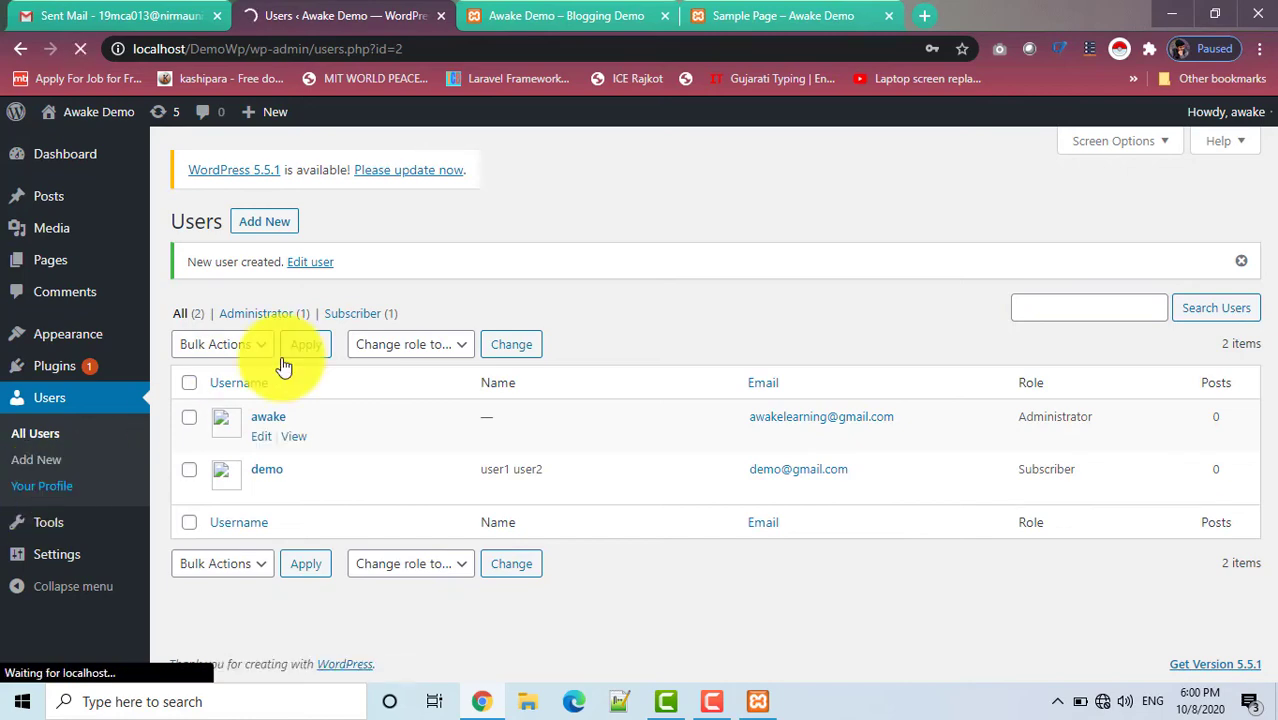
{"action": "scroll", "coordinate": [564, 265], "scroll_direction": "down", "scroll_amount": 3}
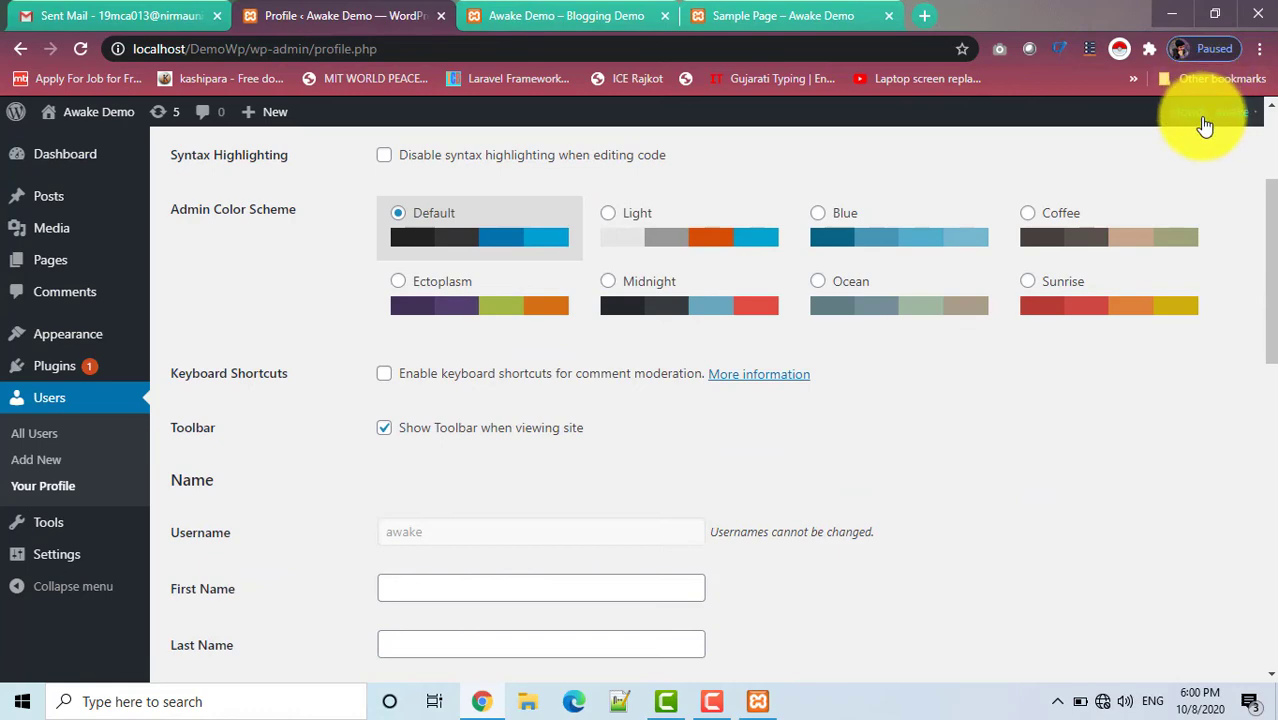
{"action": "scroll", "coordinate": [659, 399], "scroll_direction": "up", "scroll_amount": 2}
Look over the Tools and Import pages.
{"action": "left_click", "coordinate": [48, 522]}
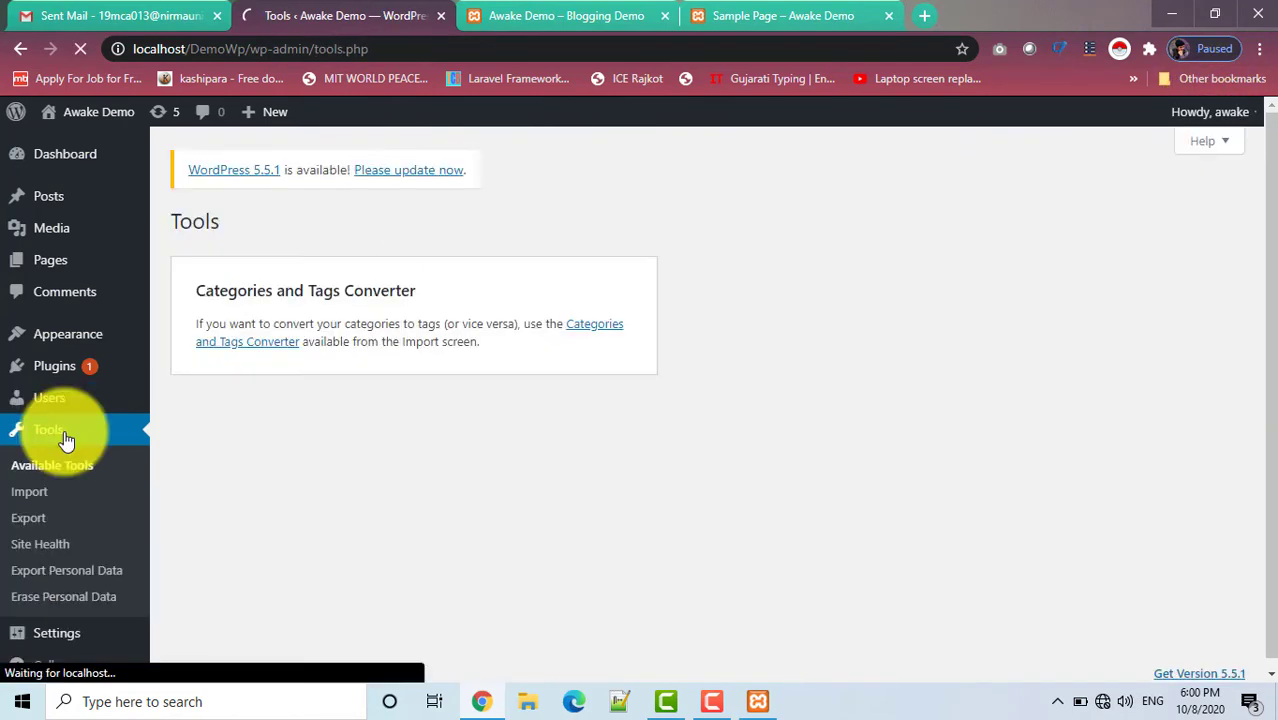
{"action": "left_click", "coordinate": [40, 491]}
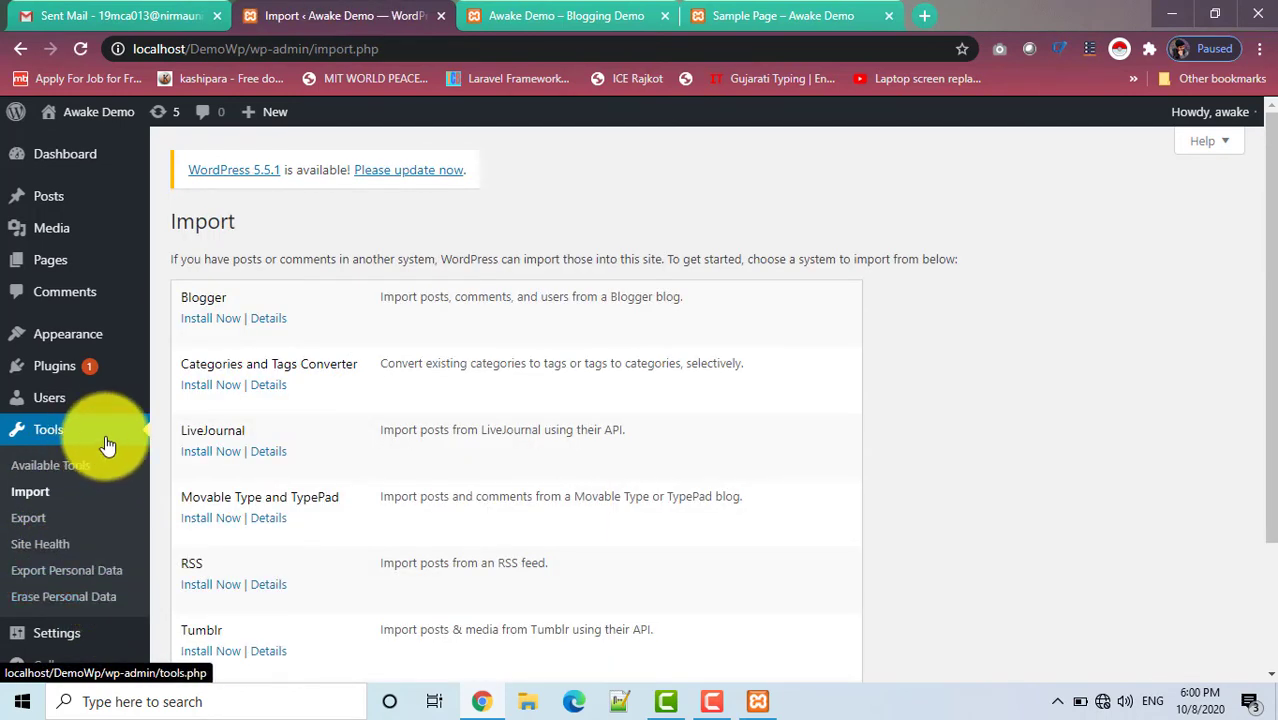
{"action": "scroll", "coordinate": [117, 500], "scroll_direction": "down", "scroll_amount": 2}
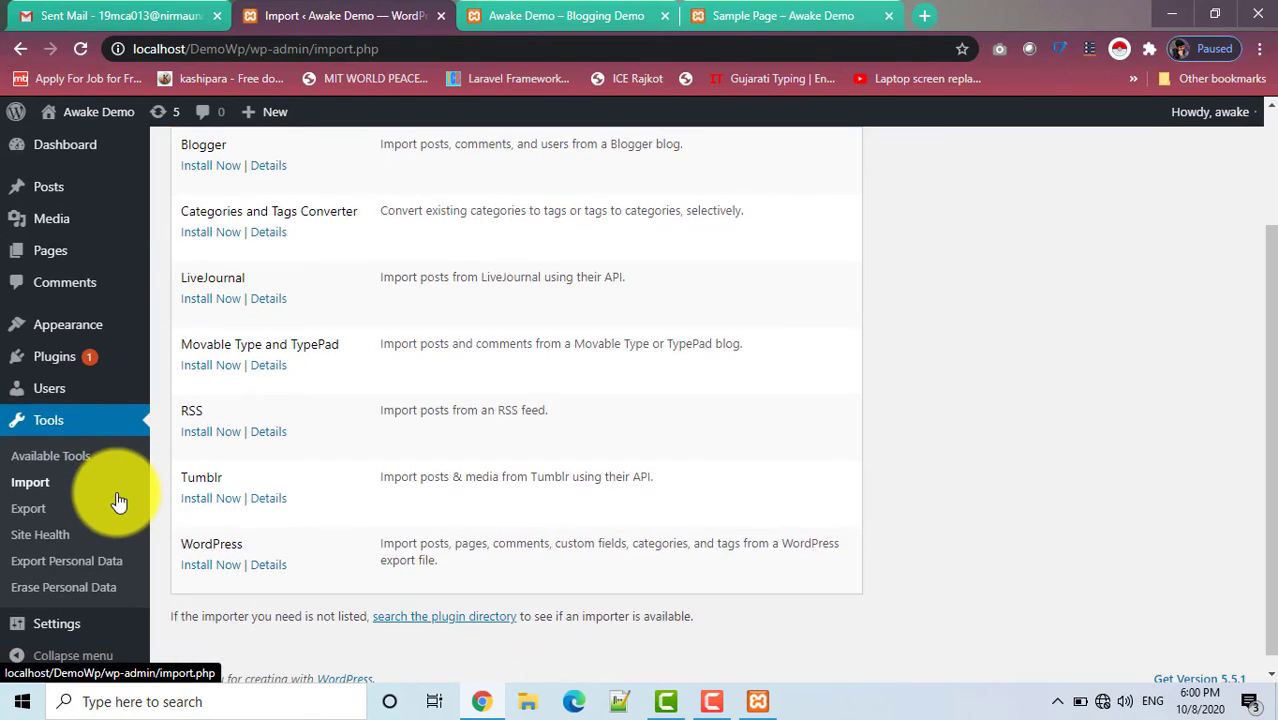
{"action": "mouse_move", "coordinate": [86, 630]}
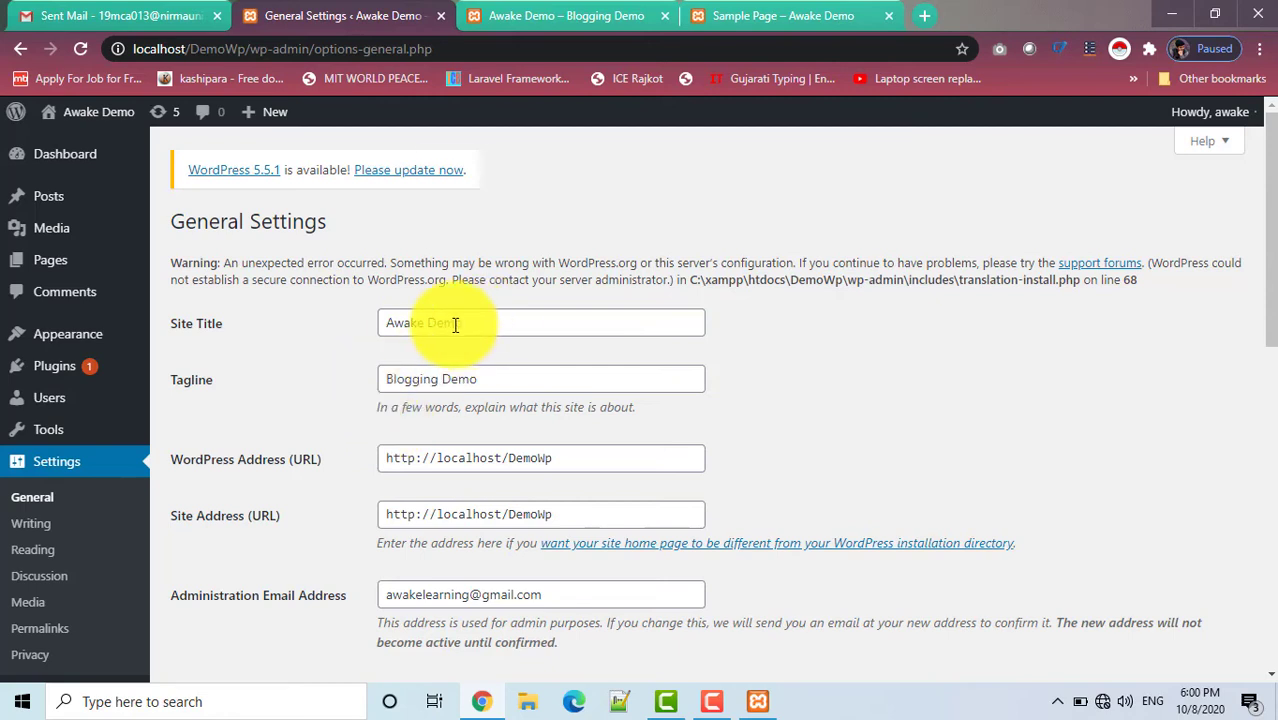
{"action": "left_click_drag", "start_coordinate": [466, 324], "coordinate": [384, 325]}
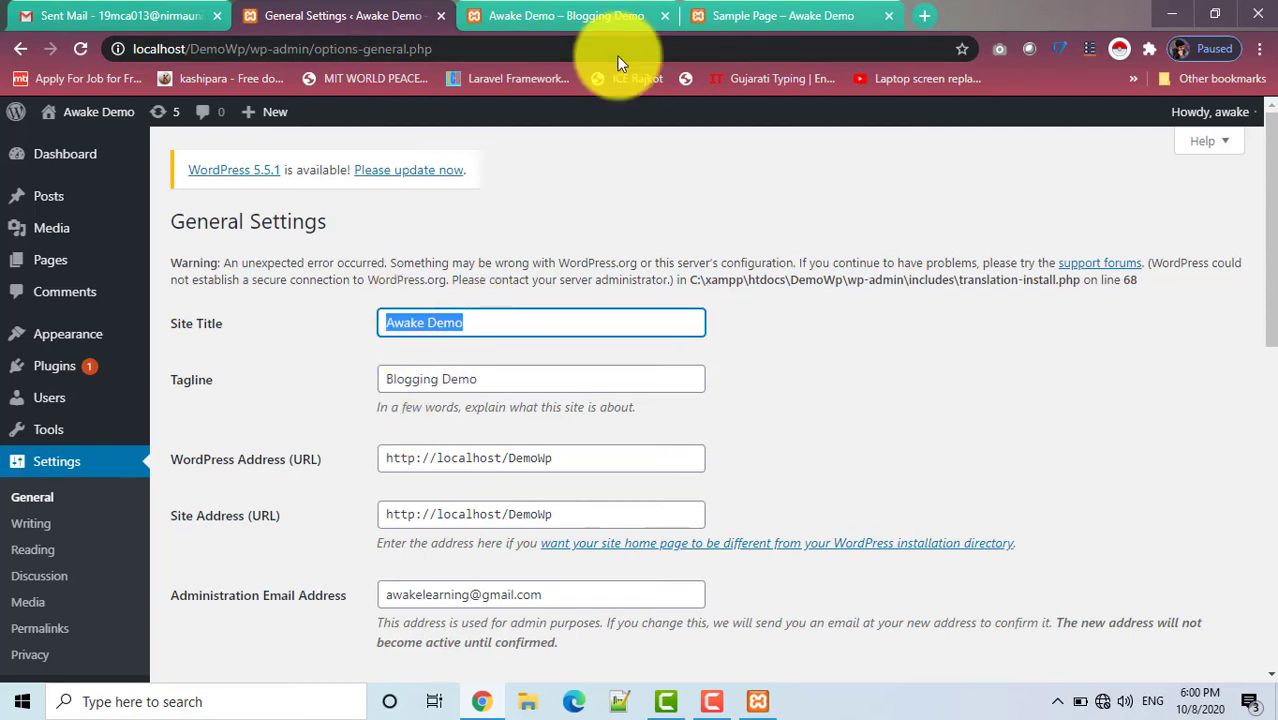
{"action": "left_click", "coordinate": [570, 14]}
{"action": "left_click", "coordinate": [295, 16]}
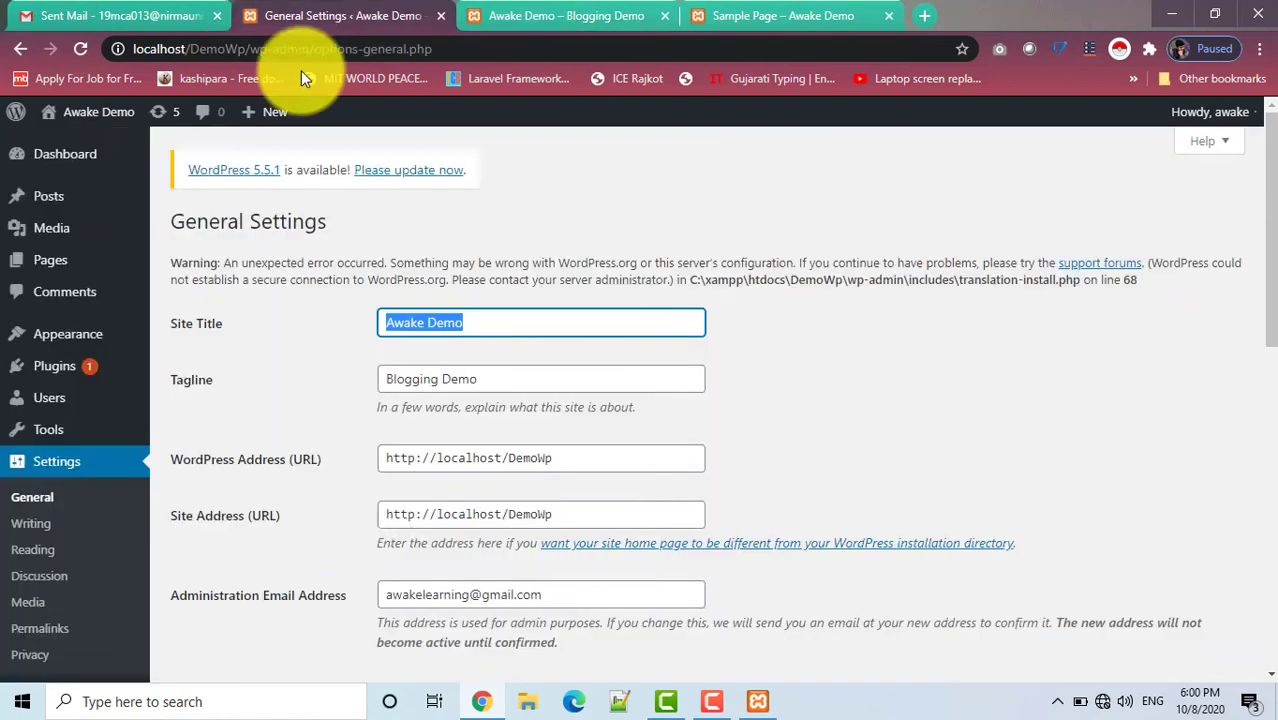
{"action": "left_click_drag", "start_coordinate": [471, 381], "coordinate": [410, 375]}
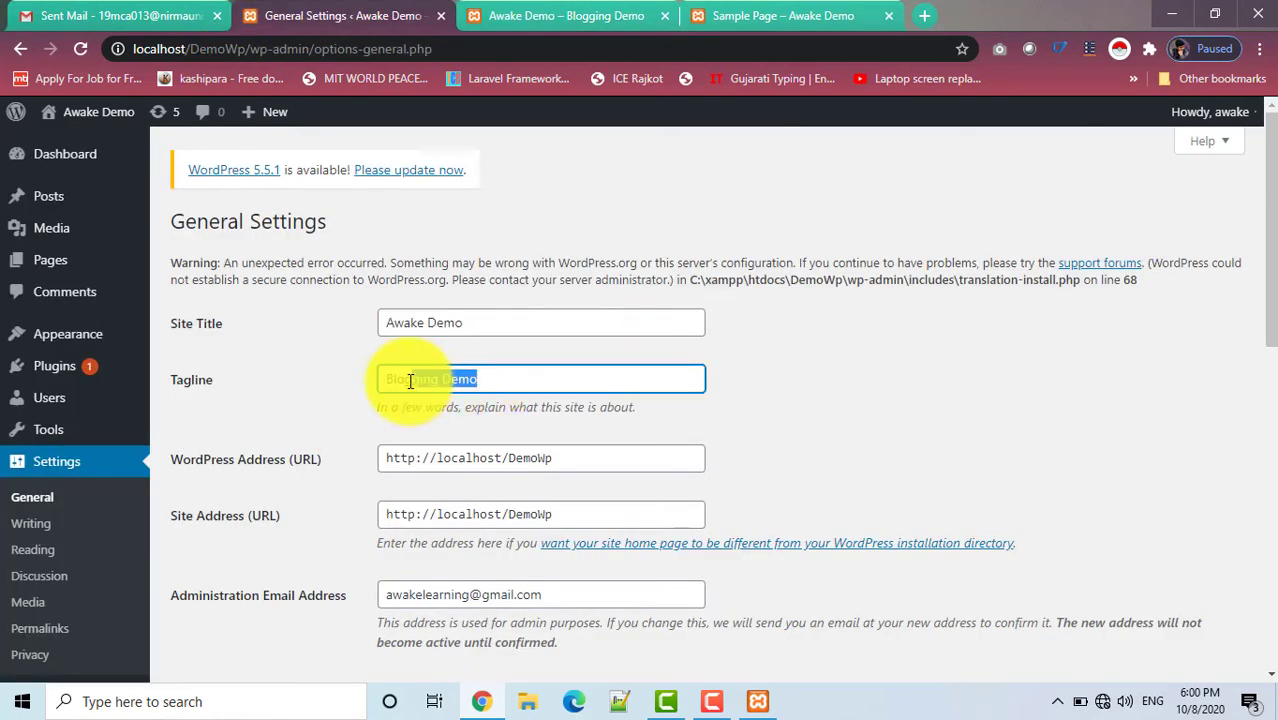
{"action": "left_click", "coordinate": [513, 12]}
{"action": "left_click_drag", "start_coordinate": [195, 167], "coordinate": [343, 187]}
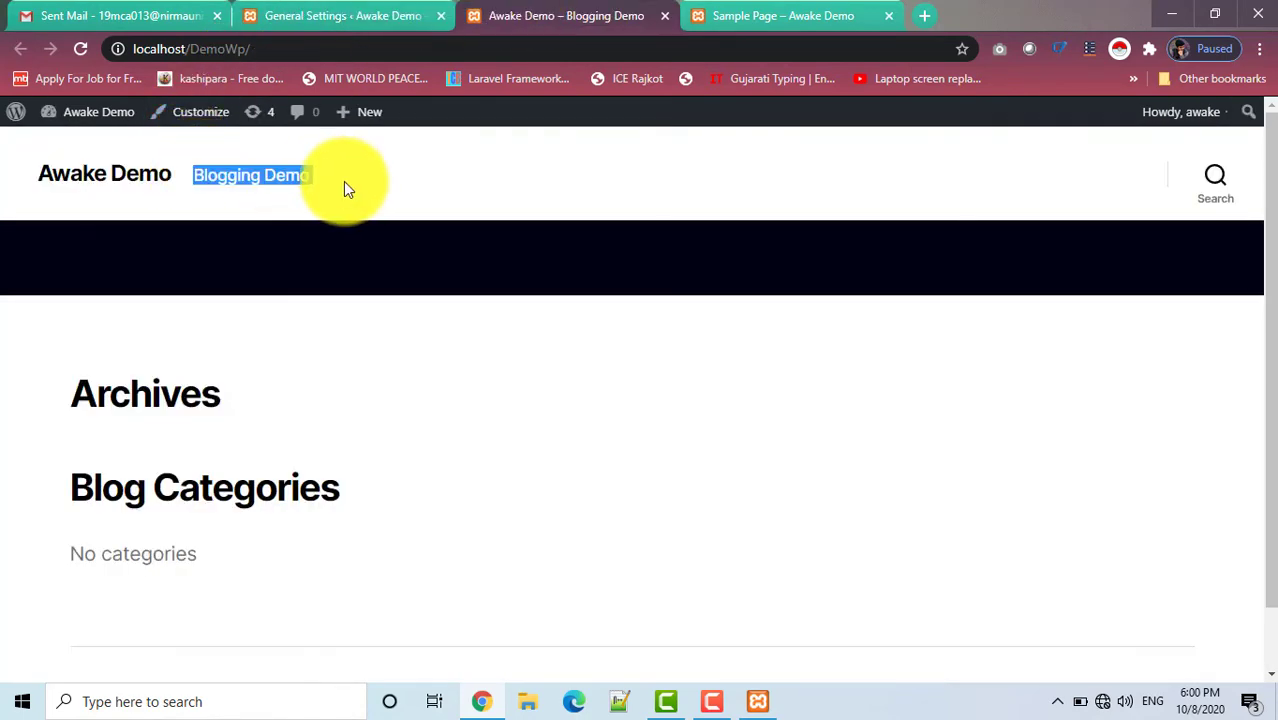
{"action": "left_click", "coordinate": [320, 12]}
{"action": "left_click", "coordinate": [537, 458]}
{"action": "left_click_drag", "start_coordinate": [537, 458], "coordinate": [380, 452]}
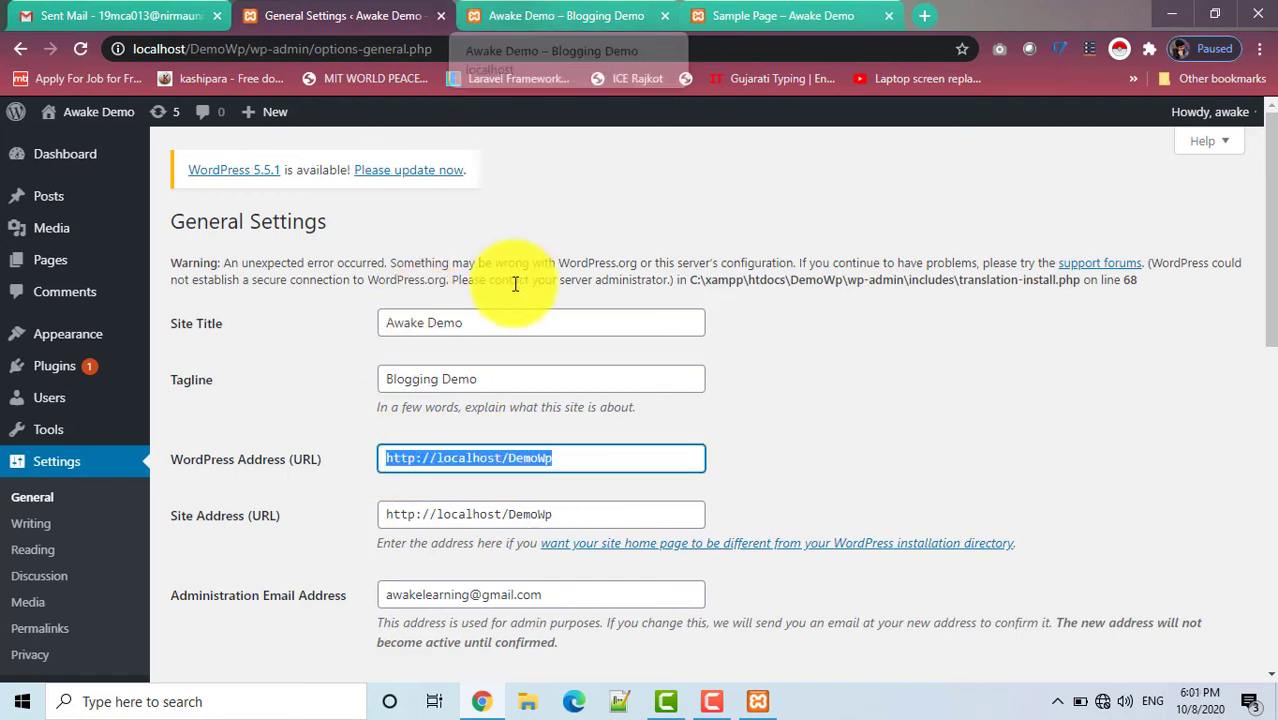
{"action": "left_click", "coordinate": [568, 458]}
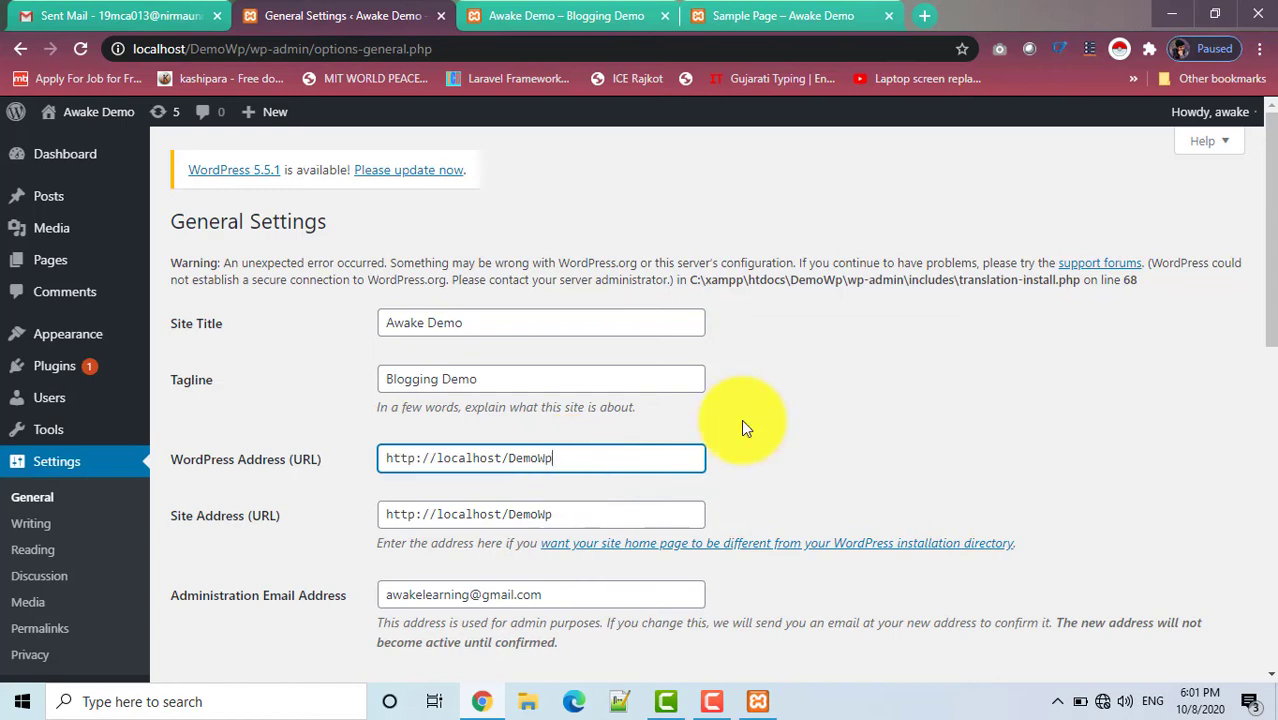
{"action": "scroll", "coordinate": [630, 551], "scroll_direction": "down", "scroll_amount": 2}
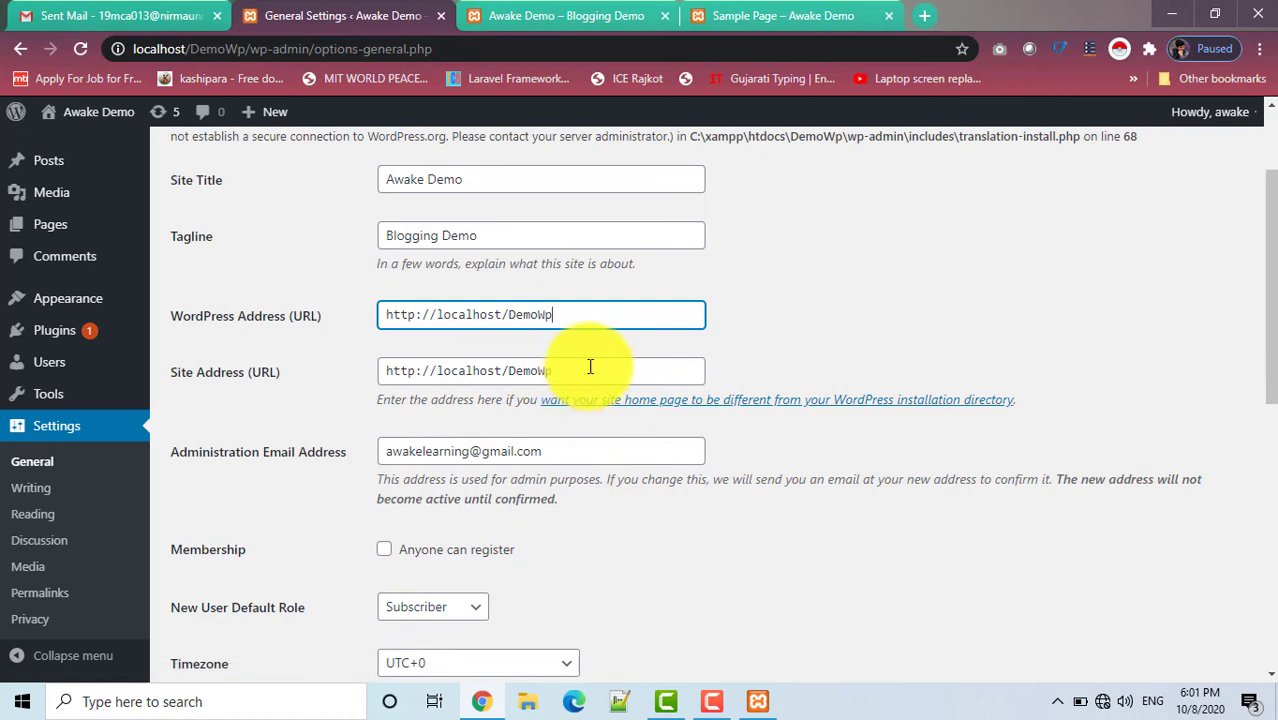
{"action": "left_click_drag", "start_coordinate": [591, 371], "coordinate": [386, 371]}
{"action": "left_click", "coordinate": [770, 318]}
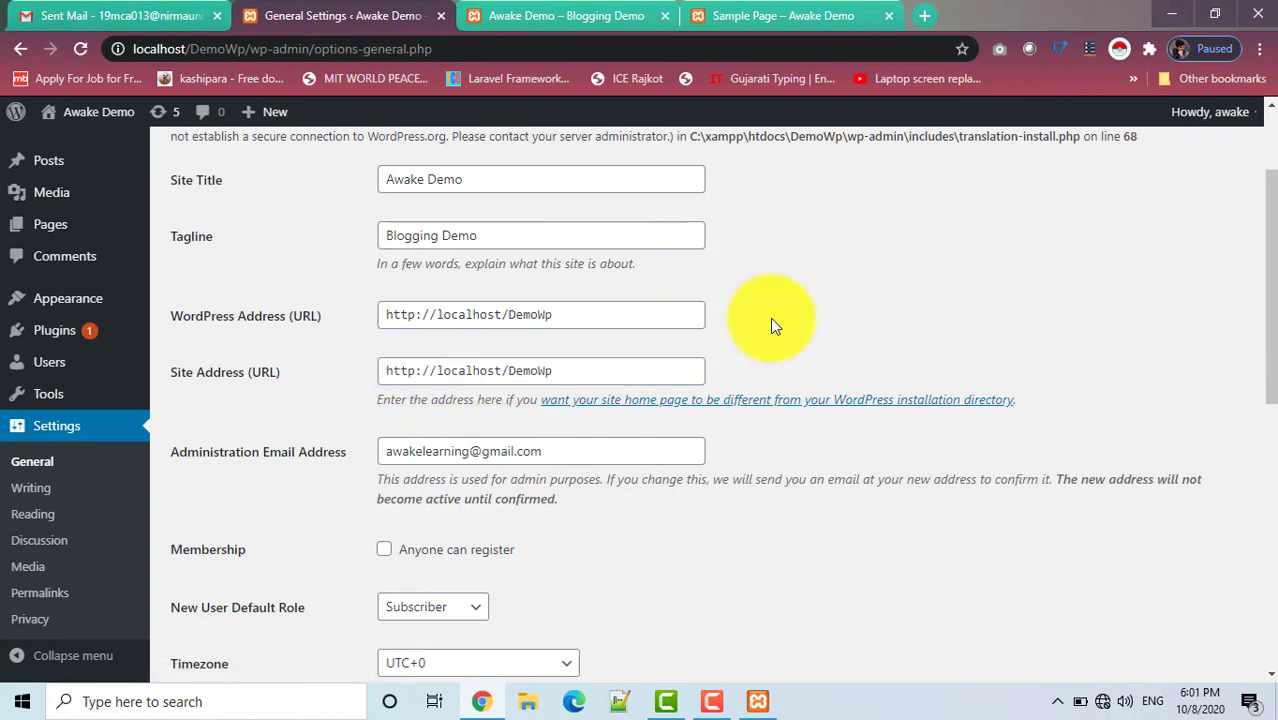
{"action": "scroll", "coordinate": [770, 318], "scroll_direction": "down", "scroll_amount": 2}
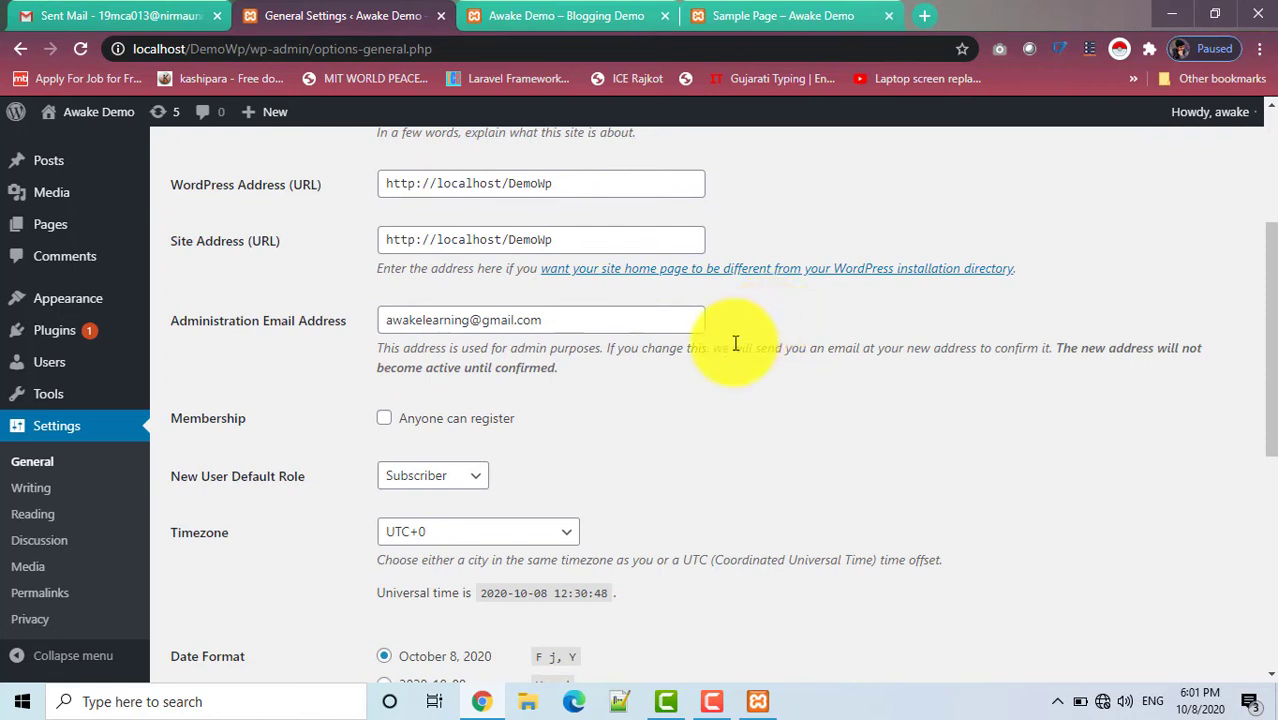
{"action": "scroll", "coordinate": [736, 343], "scroll_direction": "down", "scroll_amount": 1}
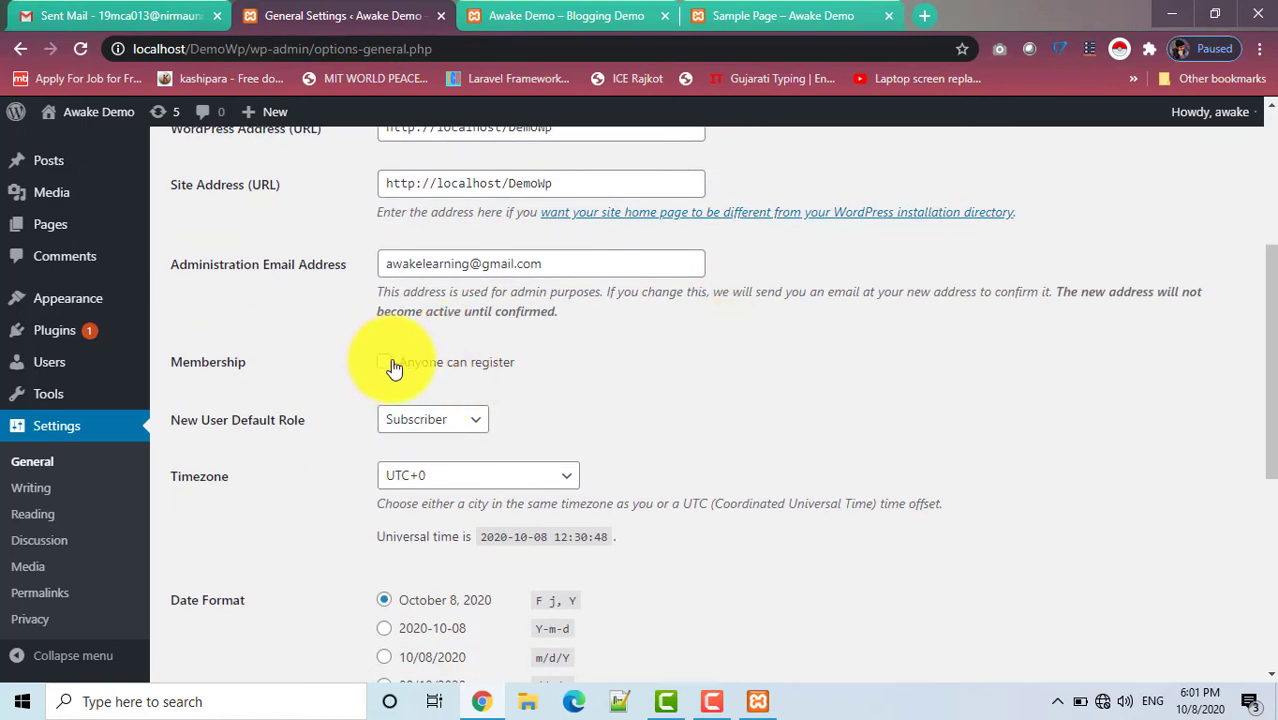
{"action": "left_click", "coordinate": [467, 428]}
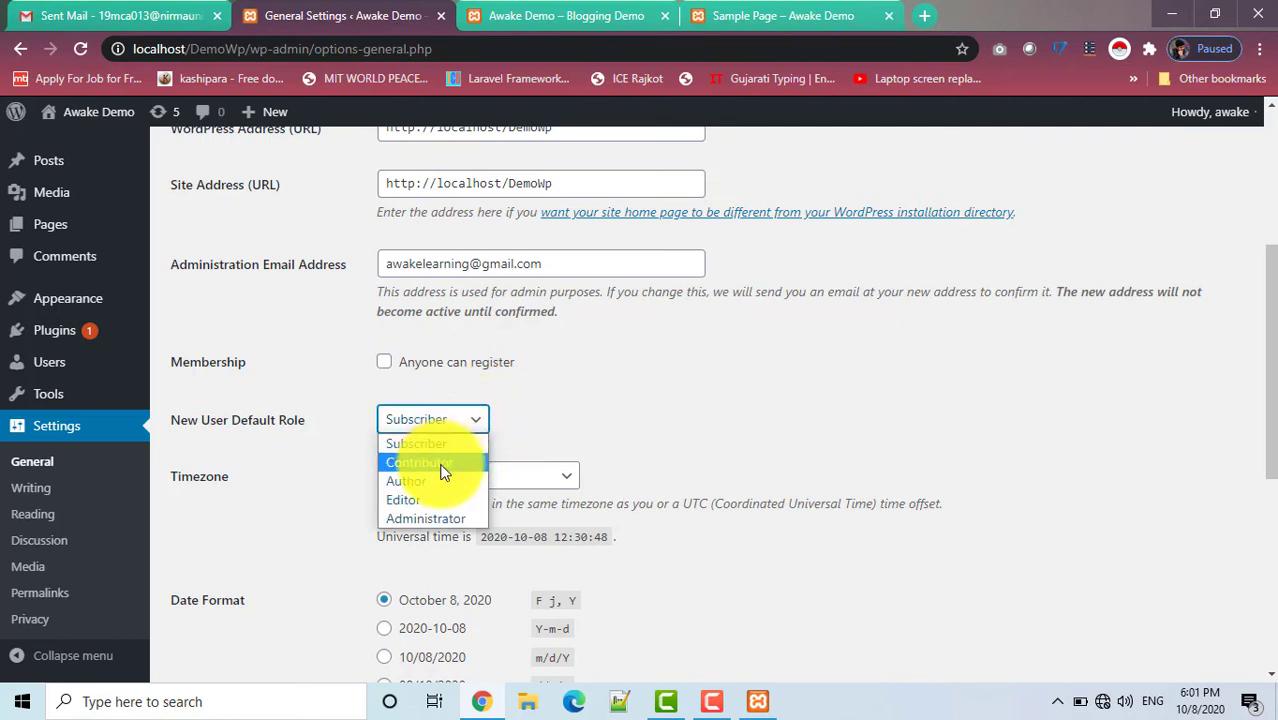
{"action": "left_click", "coordinate": [465, 428]}
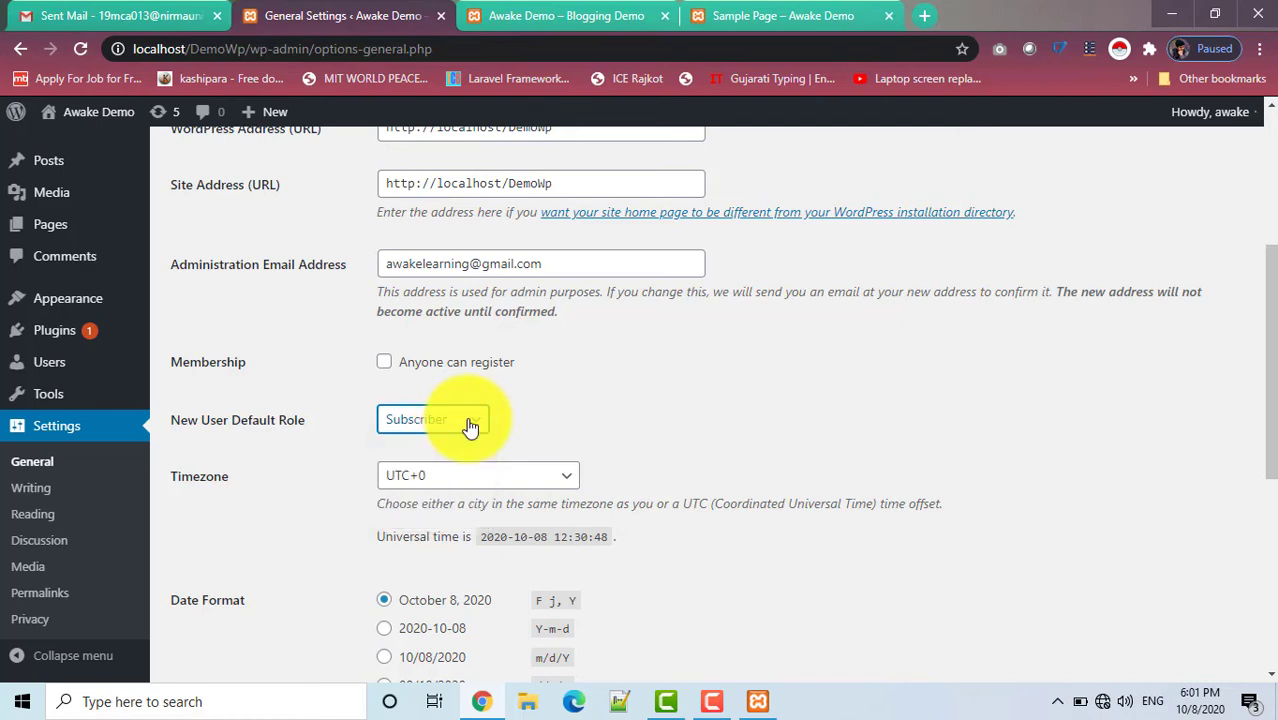
{"action": "scroll", "coordinate": [547, 212], "scroll_direction": "down", "scroll_amount": 2}
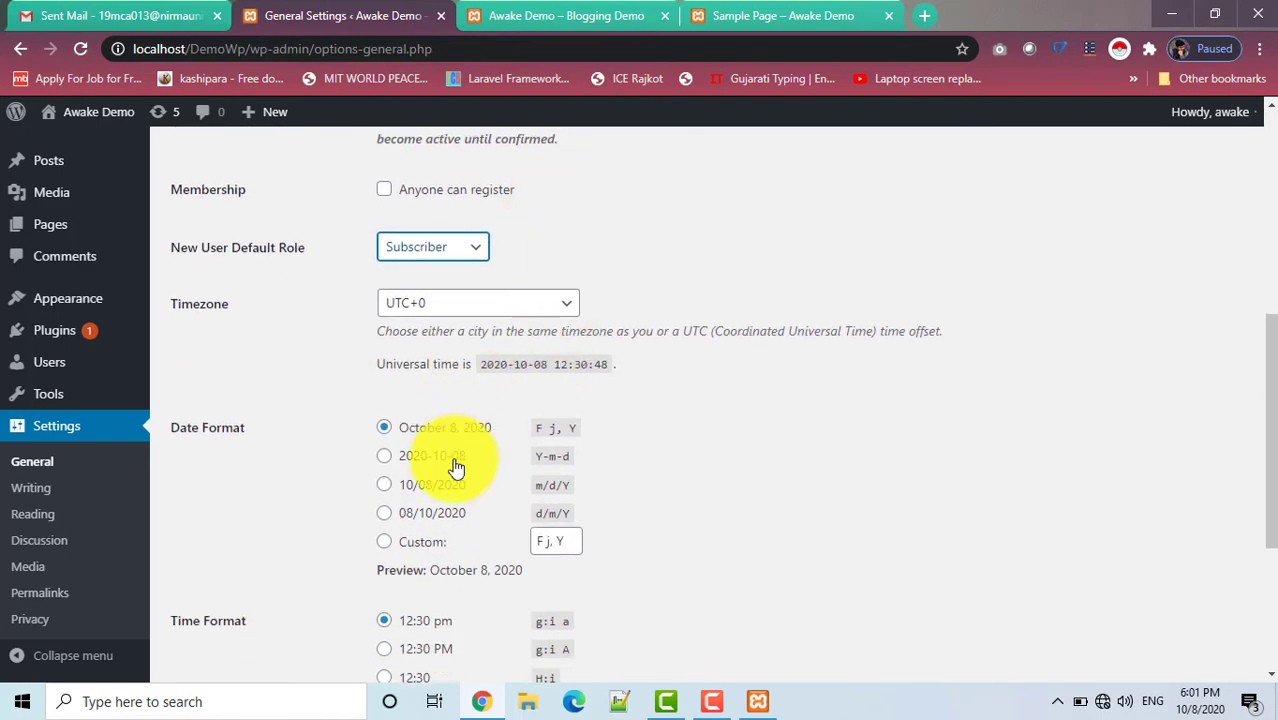
{"action": "scroll", "coordinate": [456, 463], "scroll_direction": "down", "scroll_amount": 1}
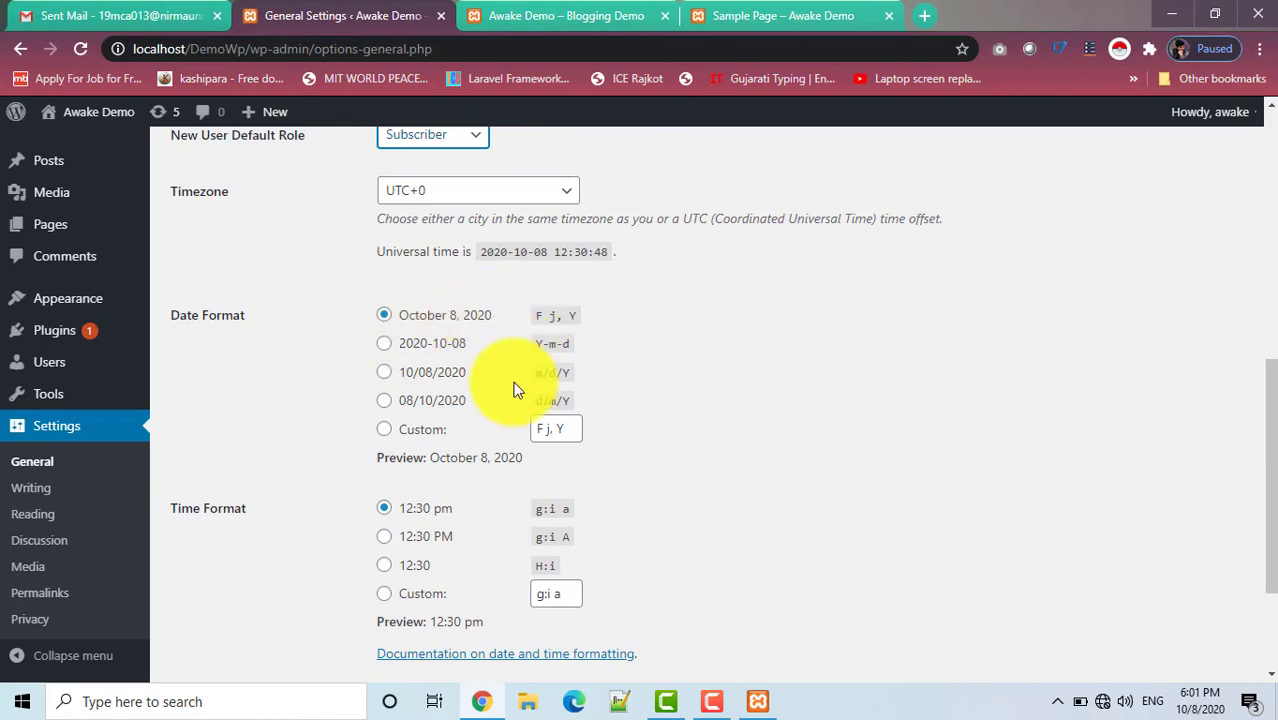
{"action": "scroll", "coordinate": [517, 387], "scroll_direction": "down", "scroll_amount": 2}
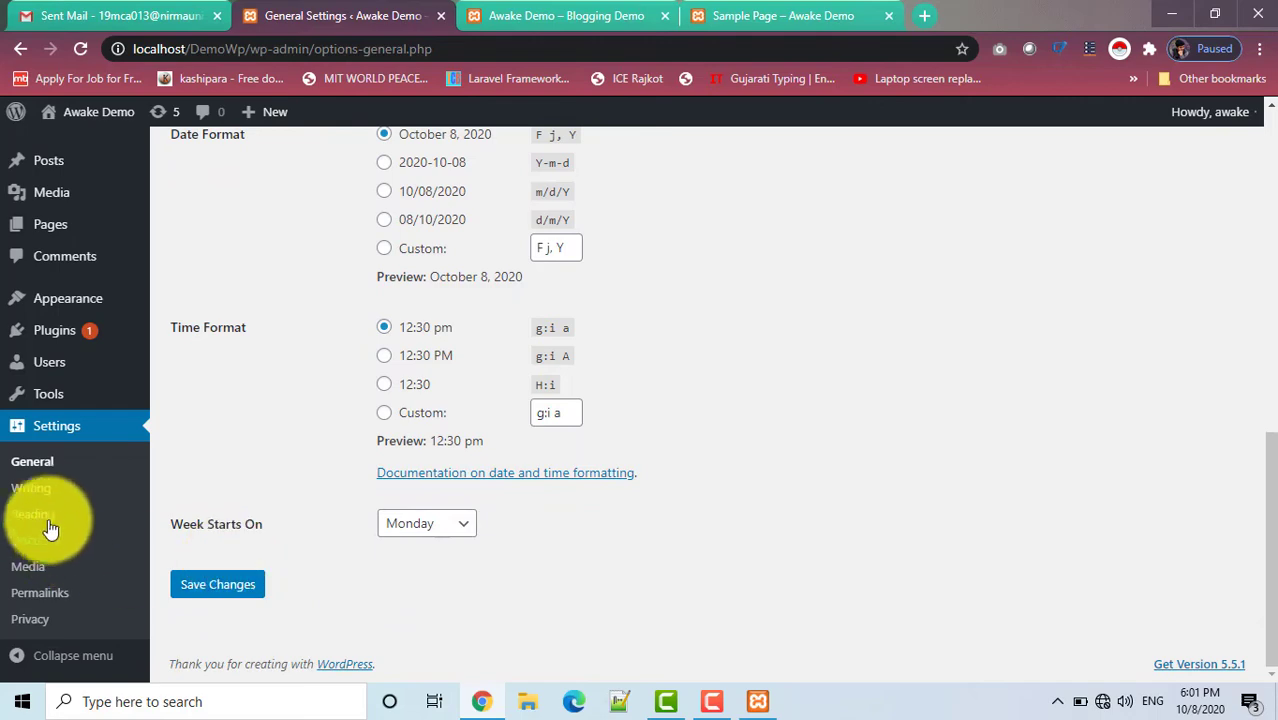
{"action": "scroll", "coordinate": [340, 543], "scroll_direction": "up", "scroll_amount": 8}
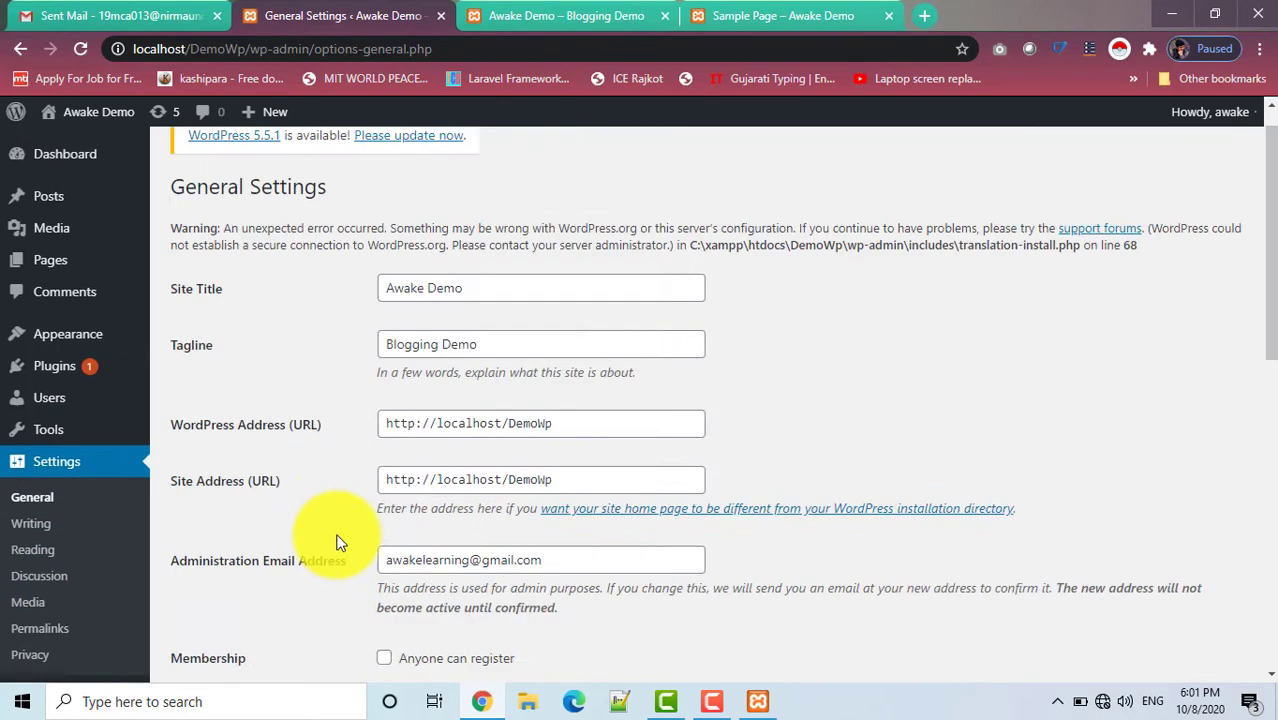
{"action": "scroll", "coordinate": [338, 541], "scroll_direction": "down", "scroll_amount": 7}
On Writing Settings, highlight the example mail server address and login name under Post via email.
{"action": "left_click", "coordinate": [32, 491]}
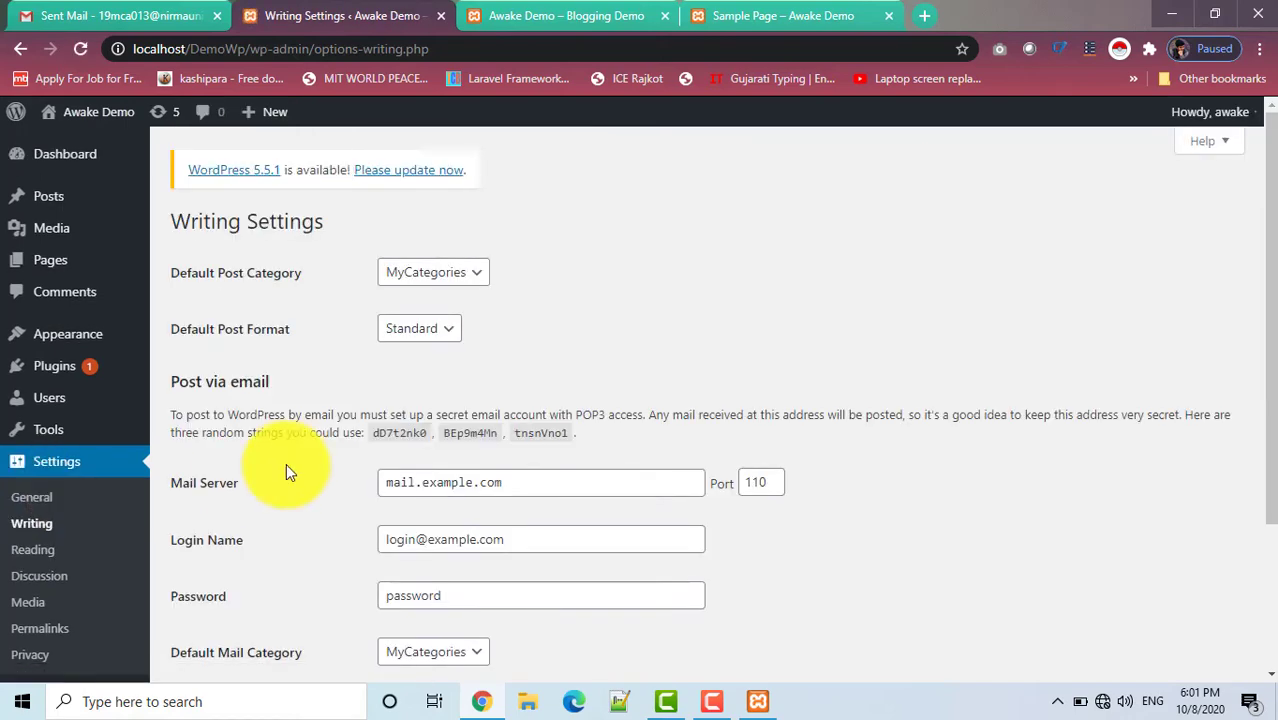
{"action": "scroll", "coordinate": [286, 465], "scroll_direction": "down", "scroll_amount": 2}
{"action": "scroll", "coordinate": [286, 463], "scroll_direction": "up", "scroll_amount": 1}
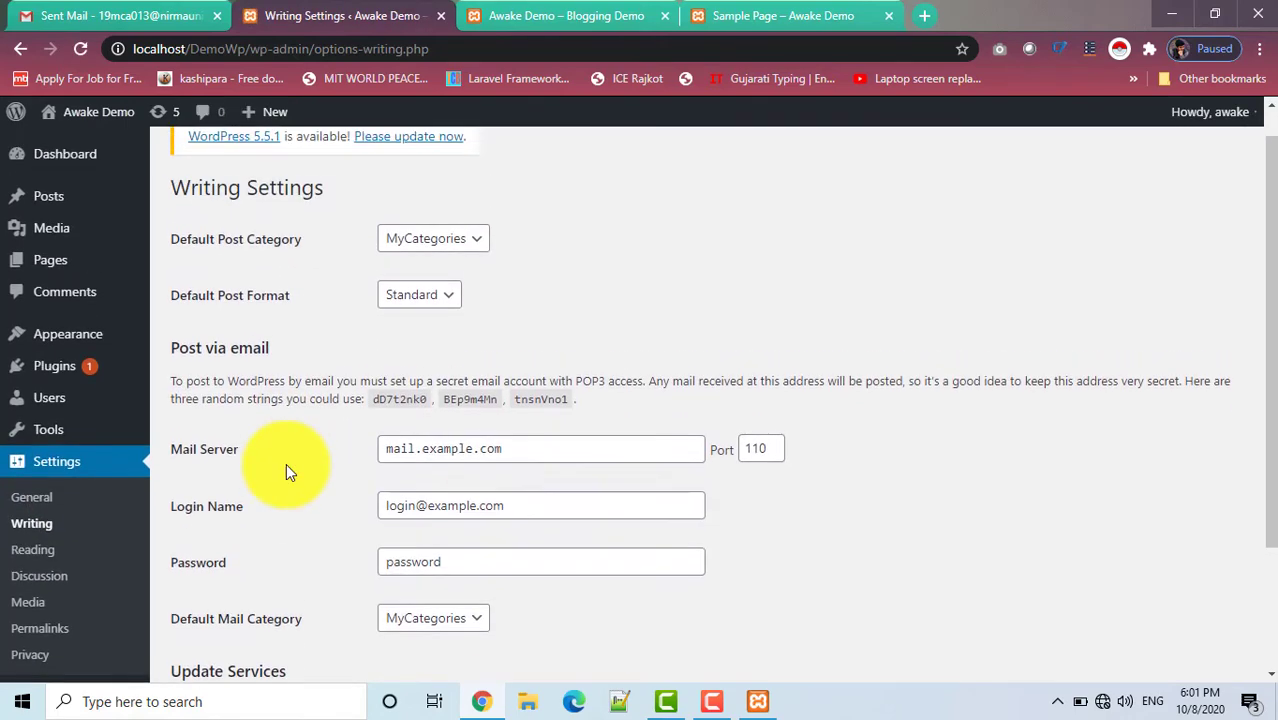
{"action": "left_click_drag", "start_coordinate": [513, 448], "coordinate": [371, 468]}
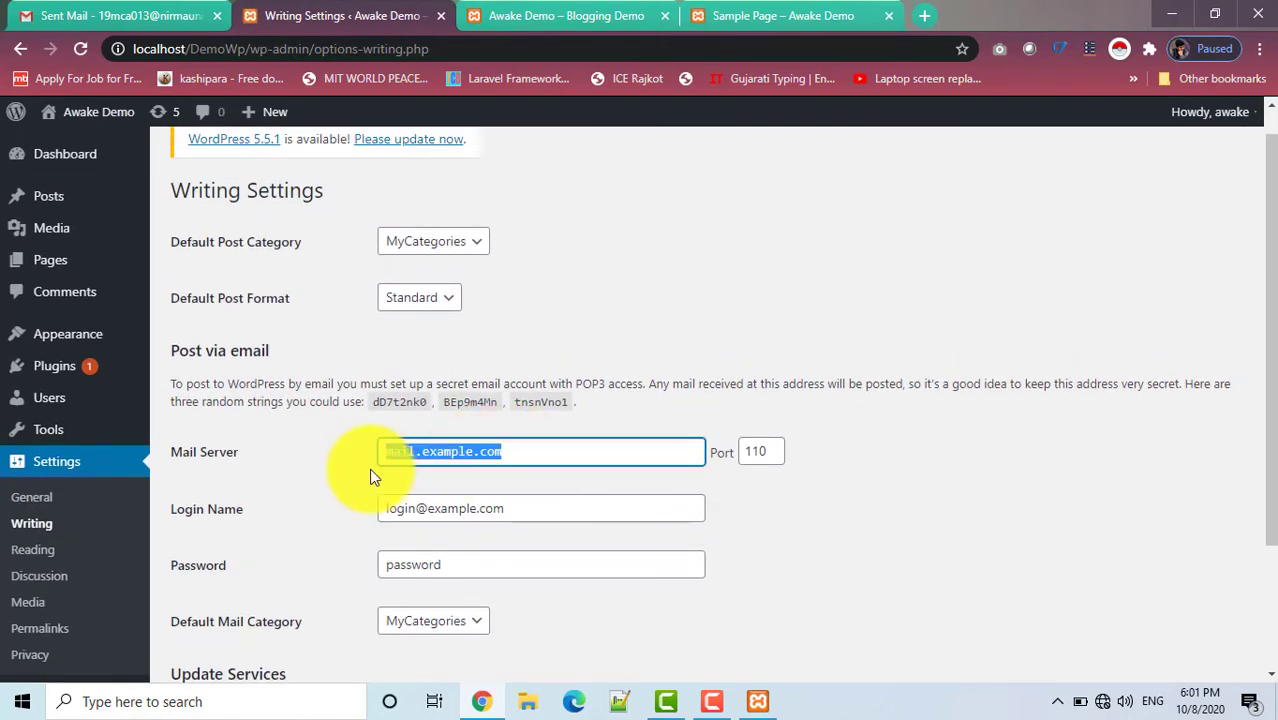
{"action": "left_click", "coordinate": [686, 451]}
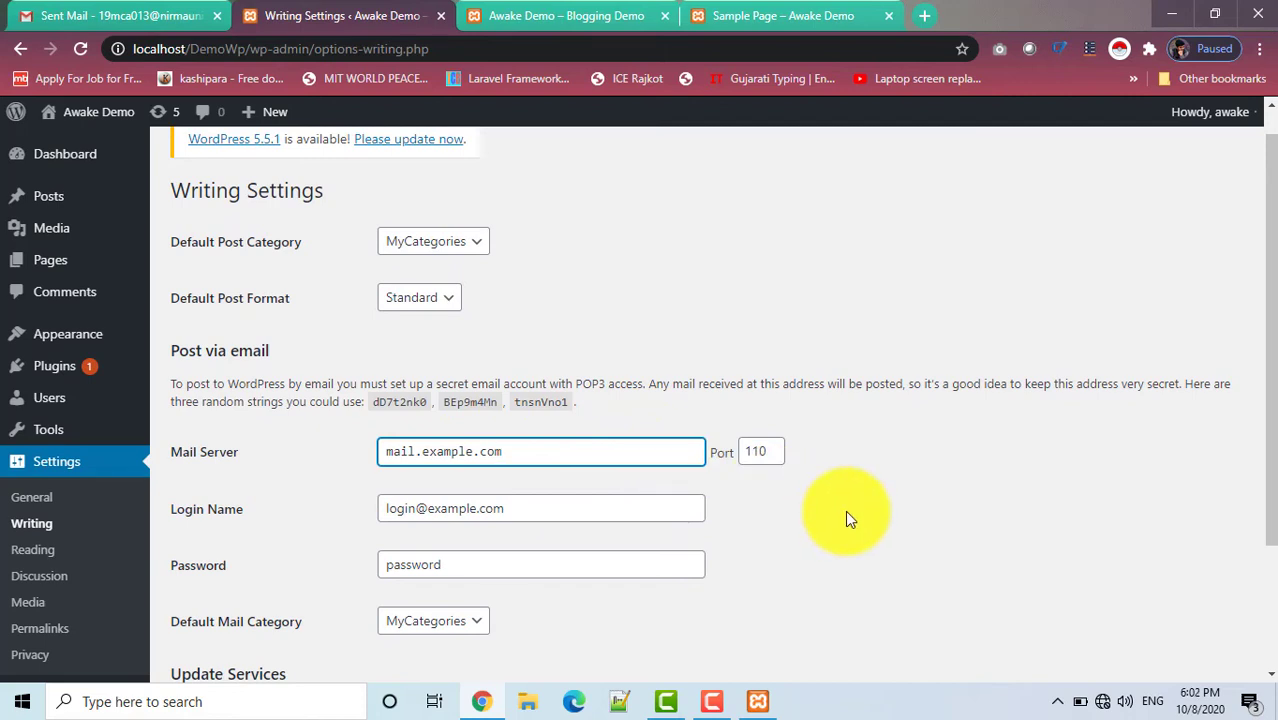
{"action": "left_click_drag", "start_coordinate": [620, 451], "coordinate": [390, 456]}
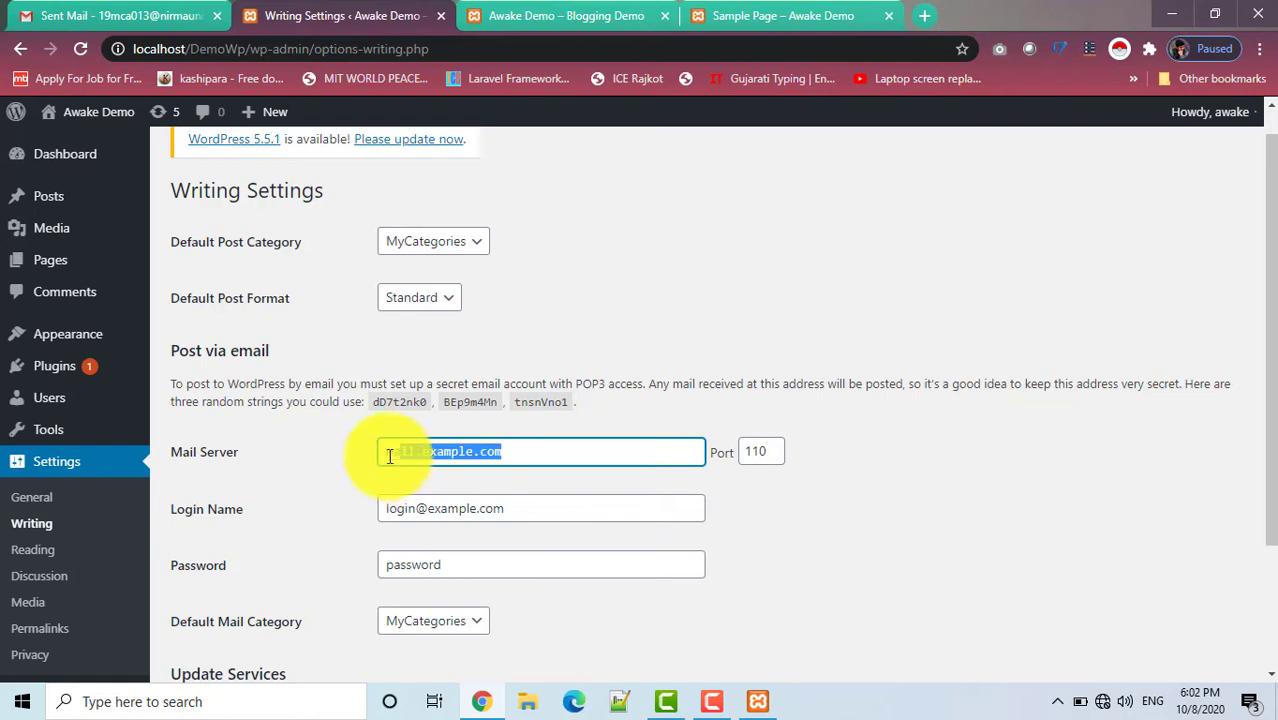
{"action": "left_click_drag", "start_coordinate": [522, 507], "coordinate": [448, 550]}
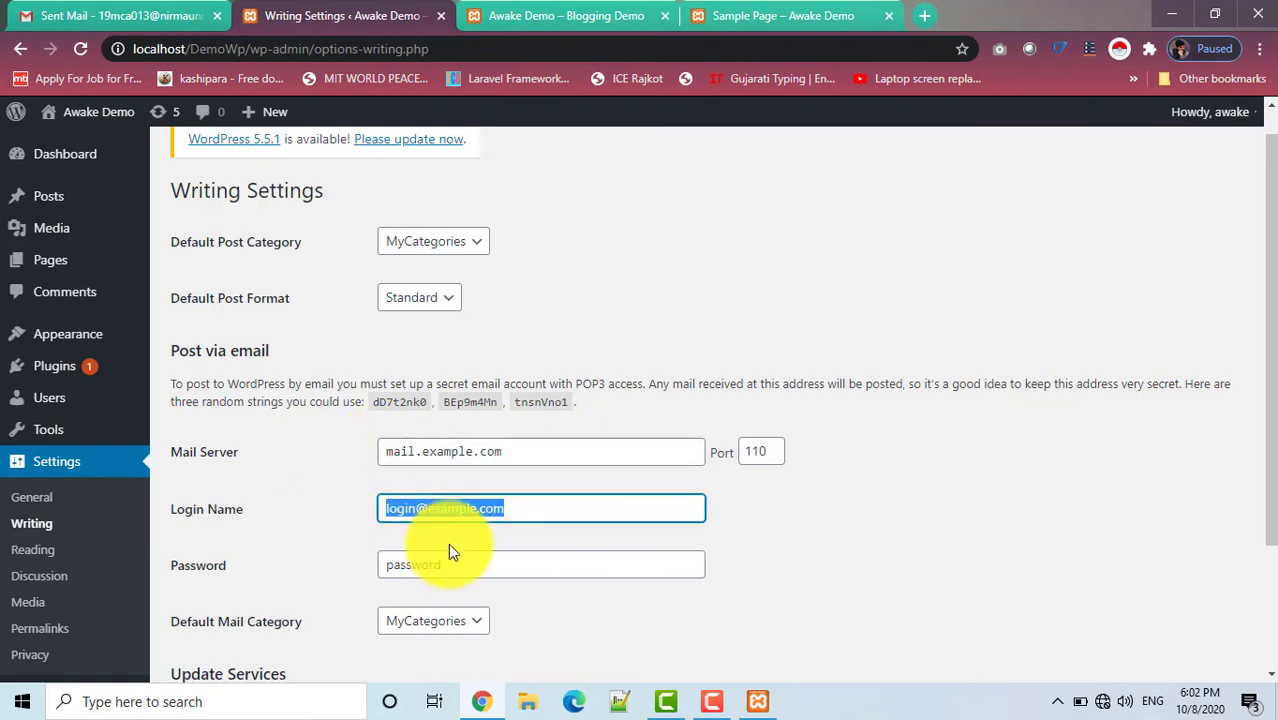
{"action": "left_click", "coordinate": [448, 552]}
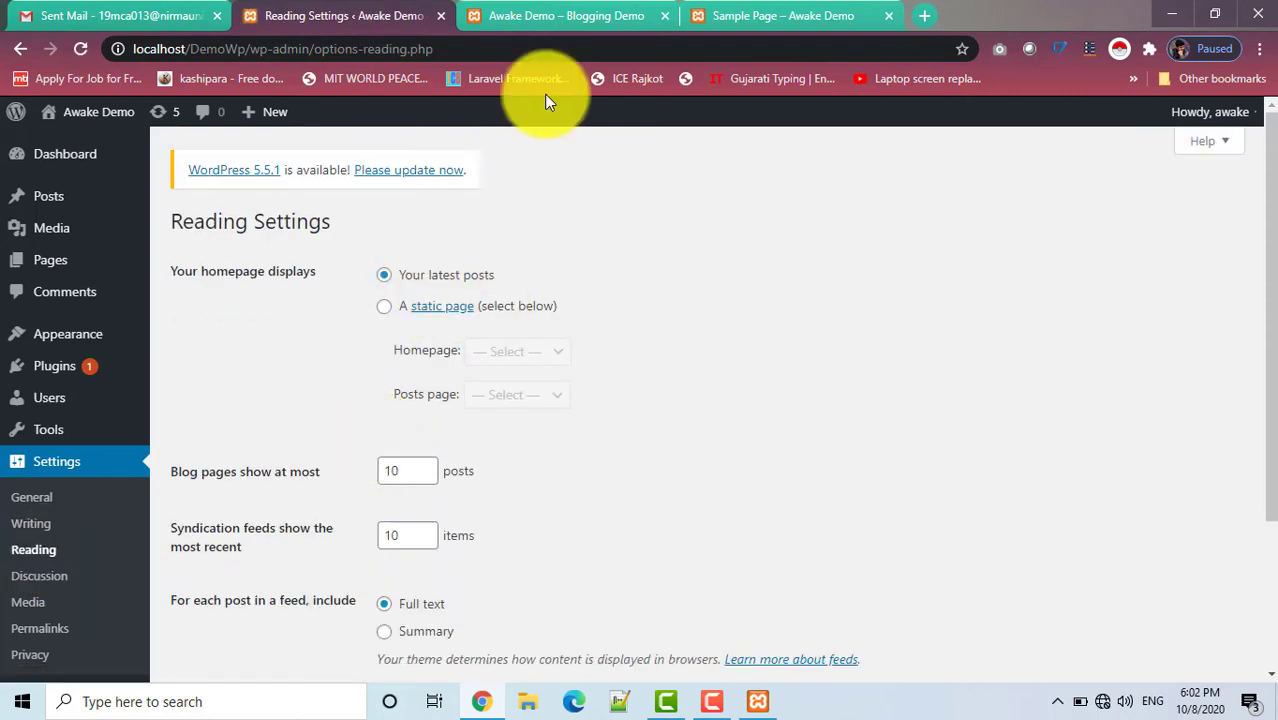
{"action": "left_click", "coordinate": [551, 15]}
{"action": "scroll", "coordinate": [556, 390], "scroll_direction": "down", "scroll_amount": 1}
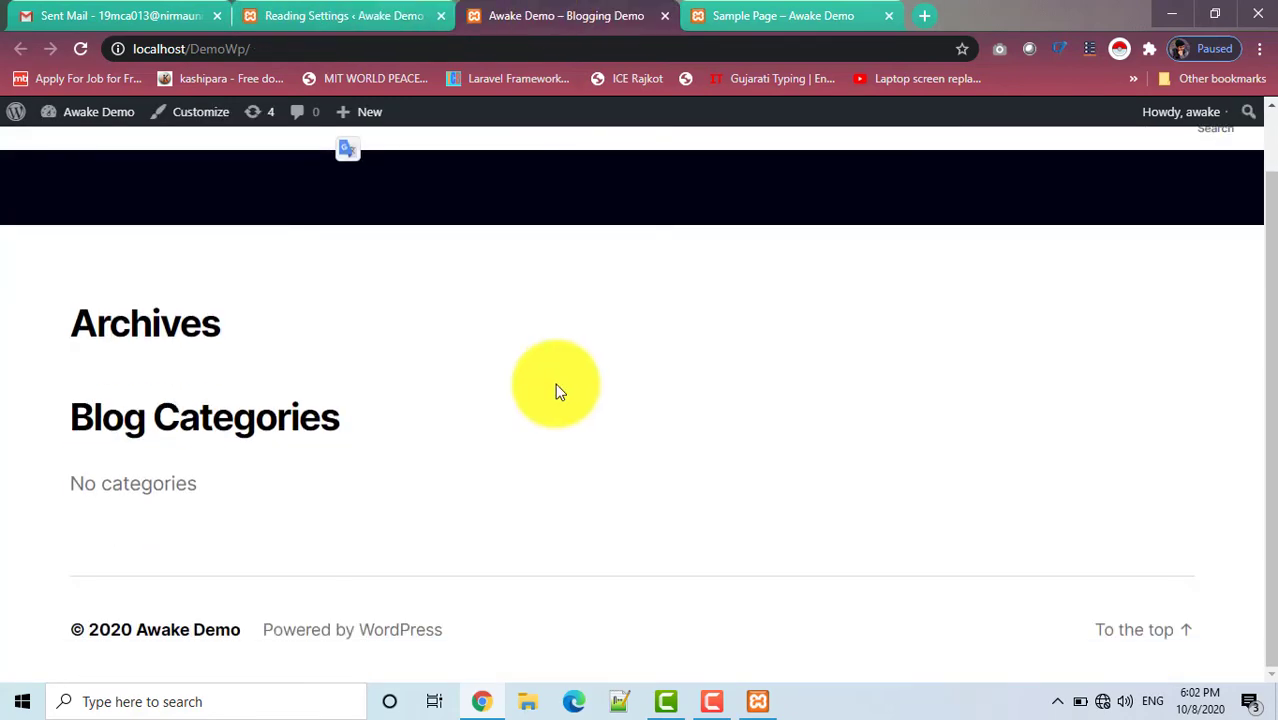
{"action": "scroll", "coordinate": [555, 385], "scroll_direction": "up", "scroll_amount": 2}
{"action": "left_click", "coordinate": [342, 12]}
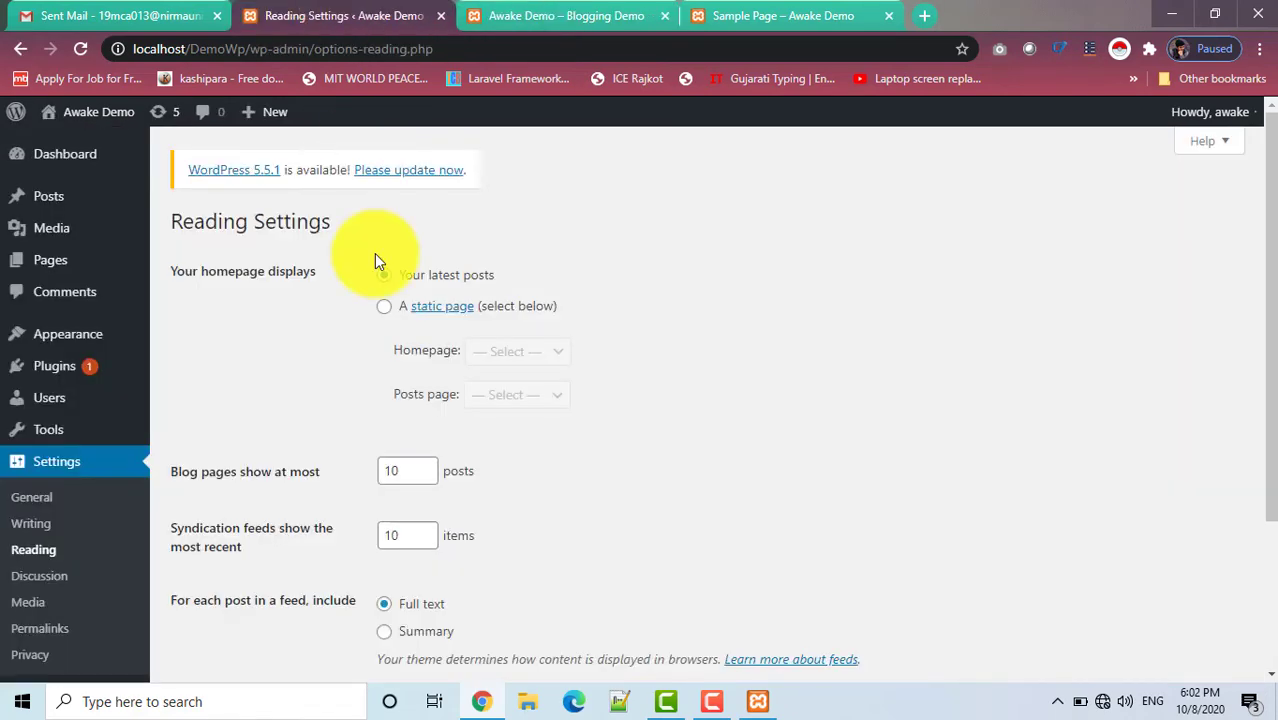
{"action": "left_click", "coordinate": [482, 12]}
{"action": "left_click", "coordinate": [345, 10]}
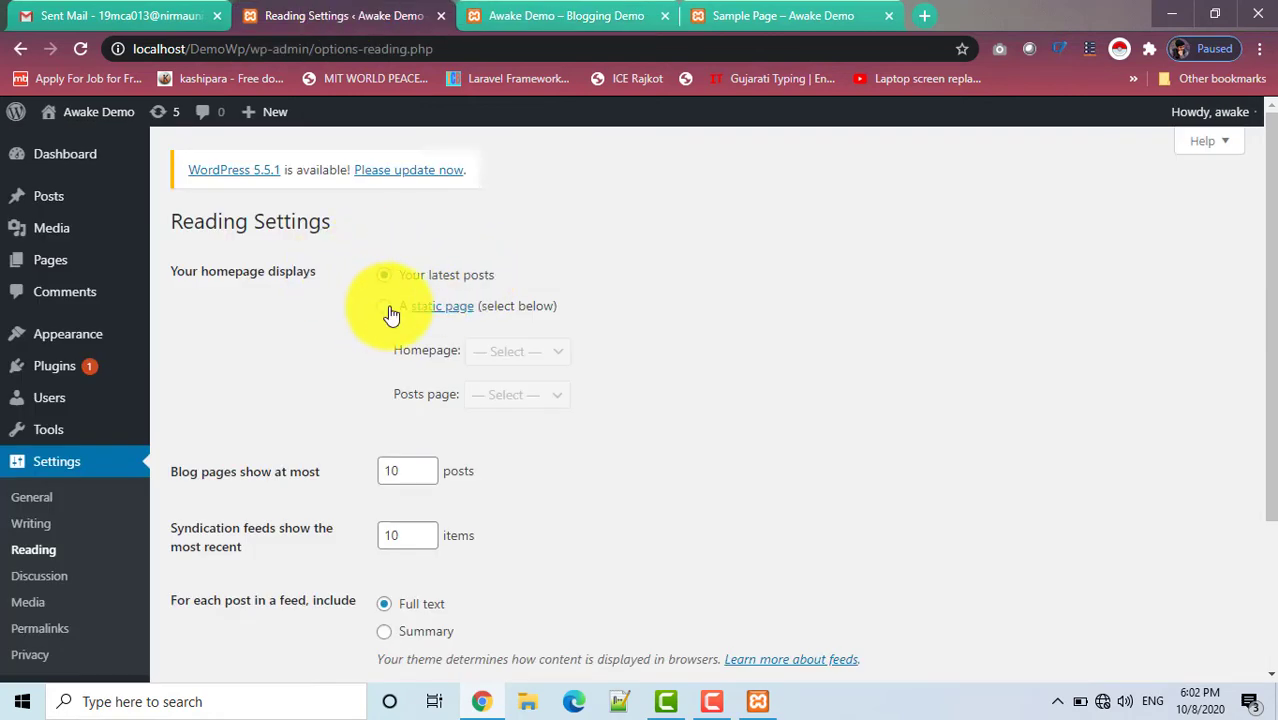
{"action": "left_click", "coordinate": [572, 12]}
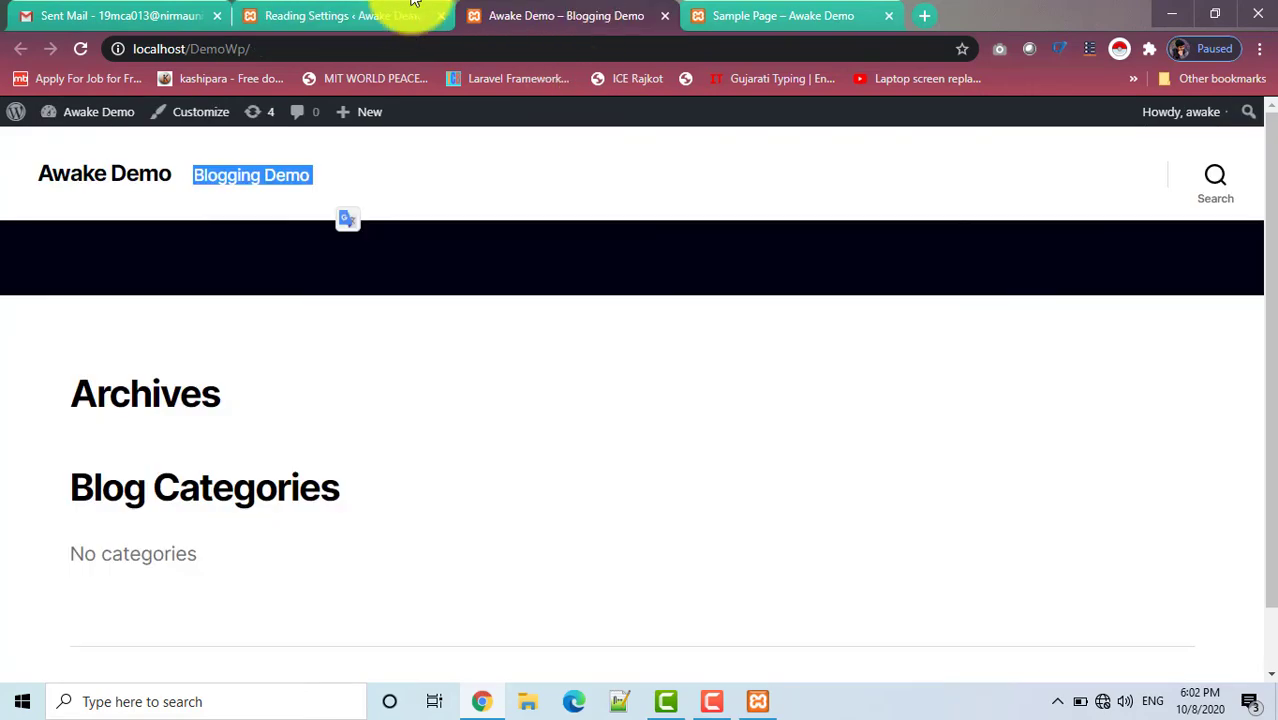
{"action": "left_click", "coordinate": [322, 8]}
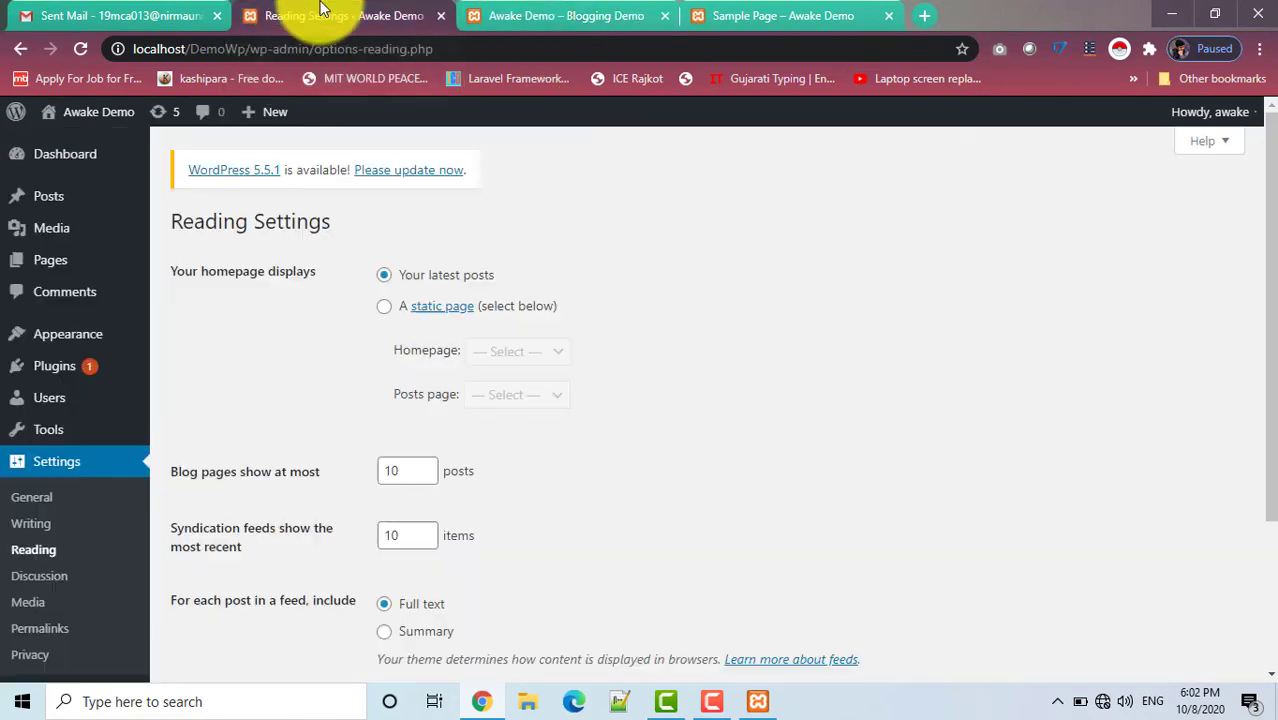
{"action": "left_click", "coordinate": [547, 8]}
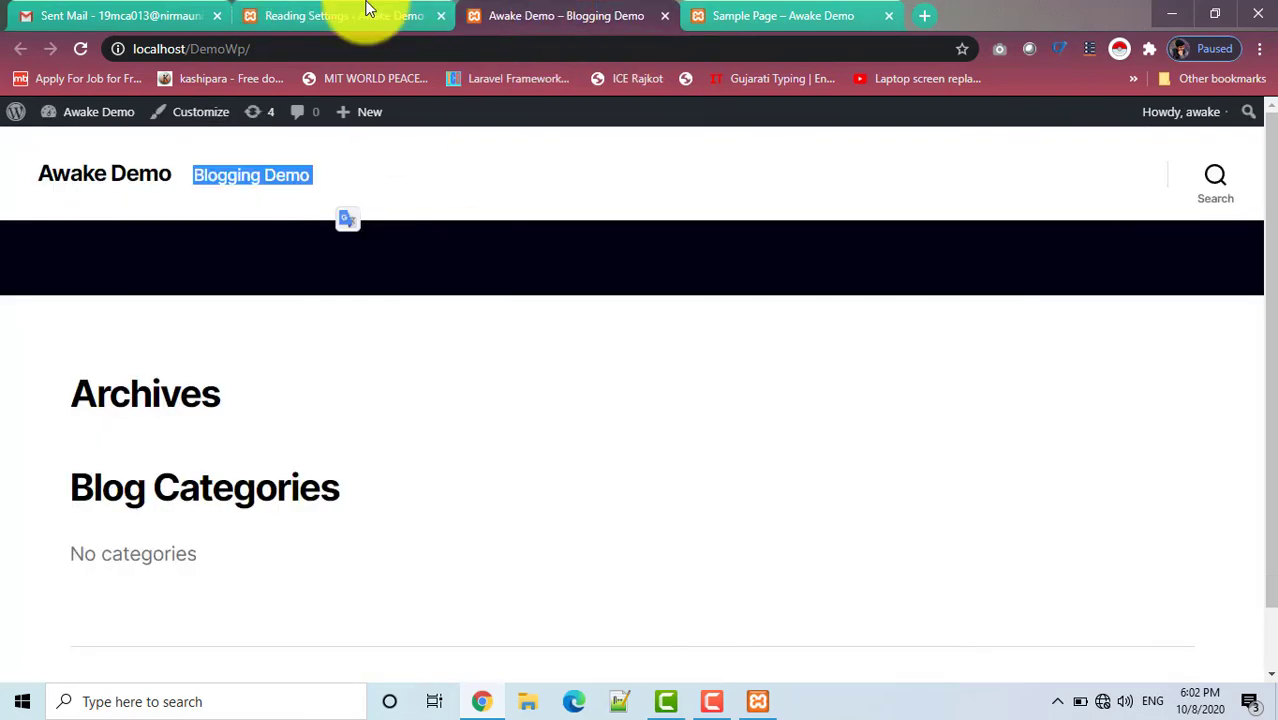
{"action": "left_click", "coordinate": [365, 9]}
{"action": "left_click", "coordinate": [384, 306]}
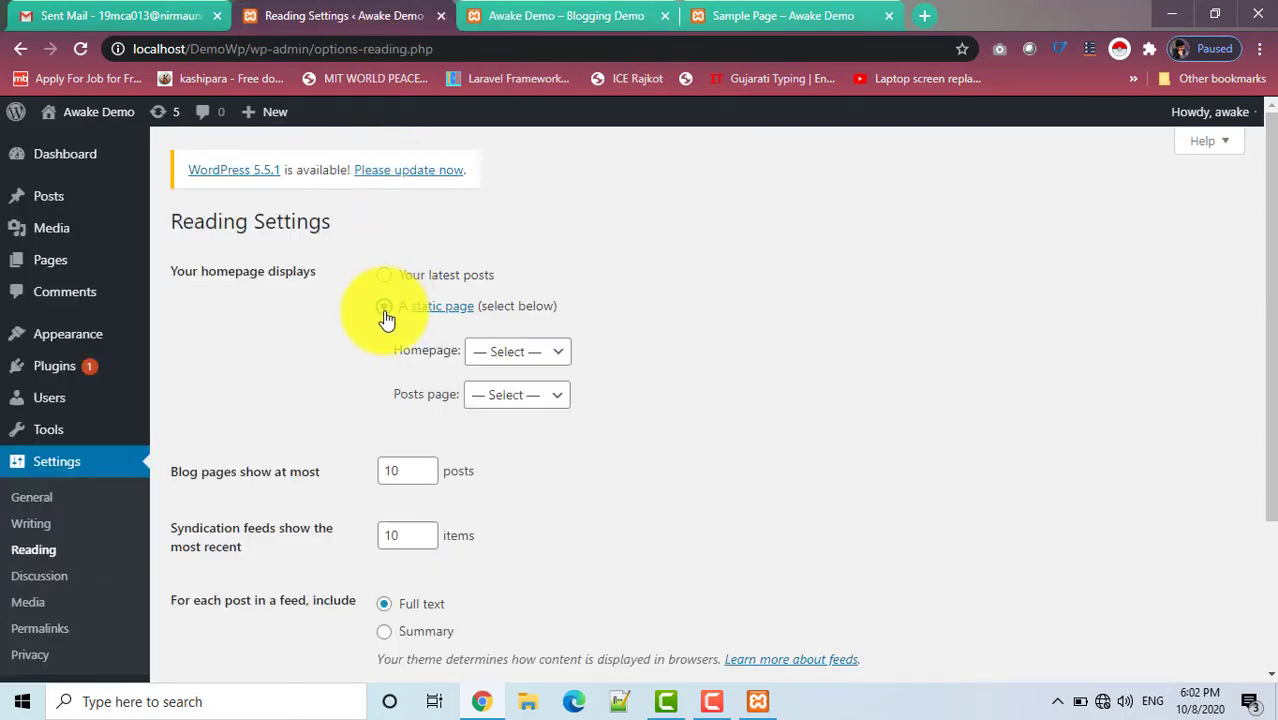
{"action": "left_click", "coordinate": [560, 352]}
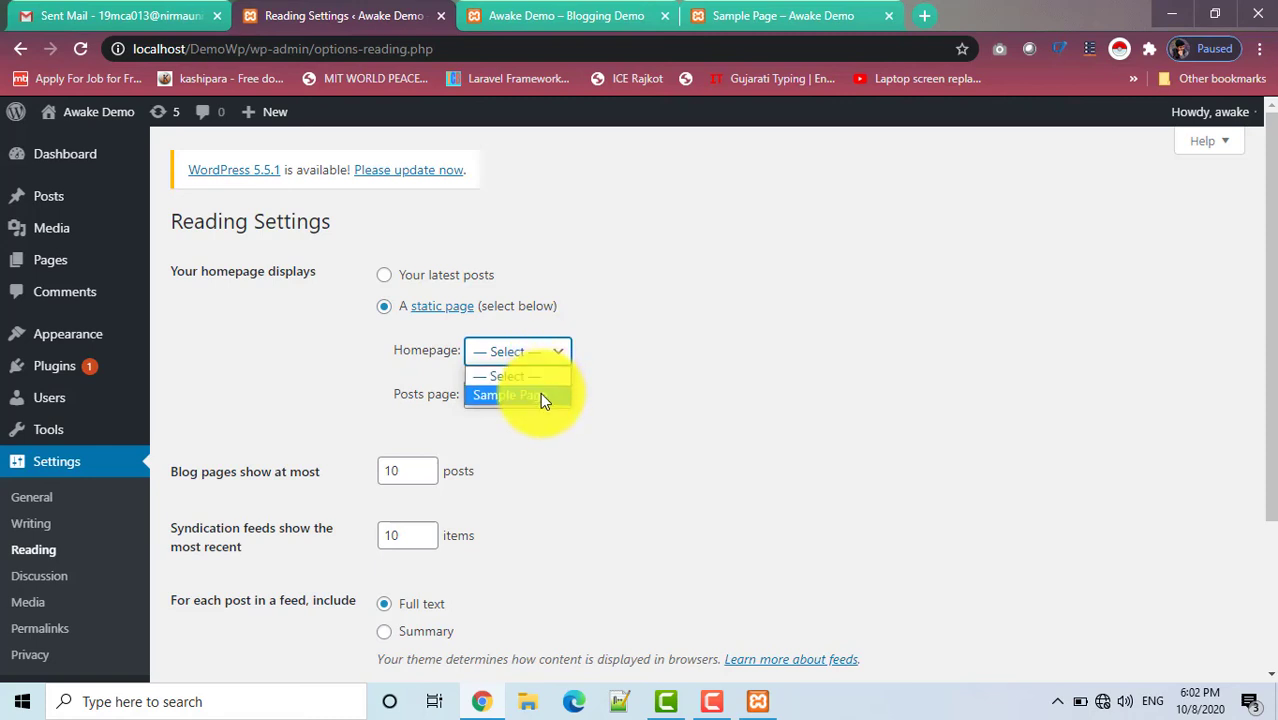
{"action": "left_click", "coordinate": [540, 394]}
{"action": "left_click", "coordinate": [545, 398]}
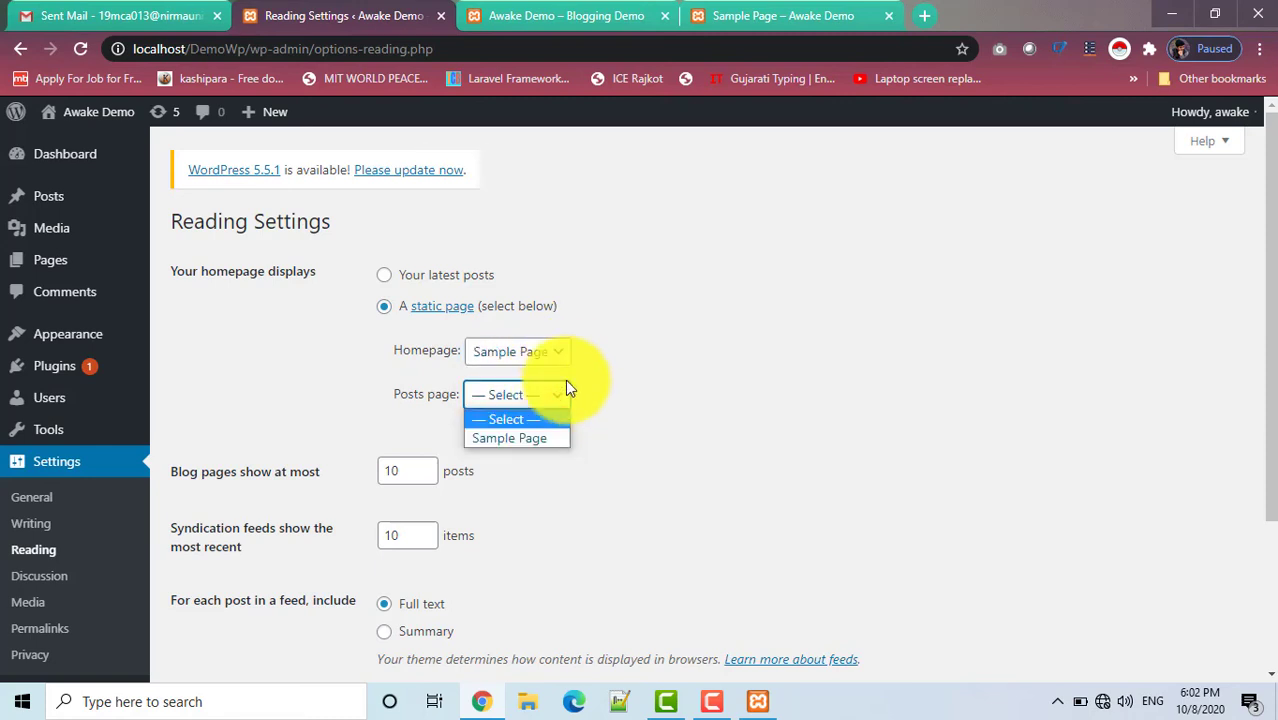
{"action": "left_click", "coordinate": [551, 420]}
{"action": "left_click", "coordinate": [561, 356]}
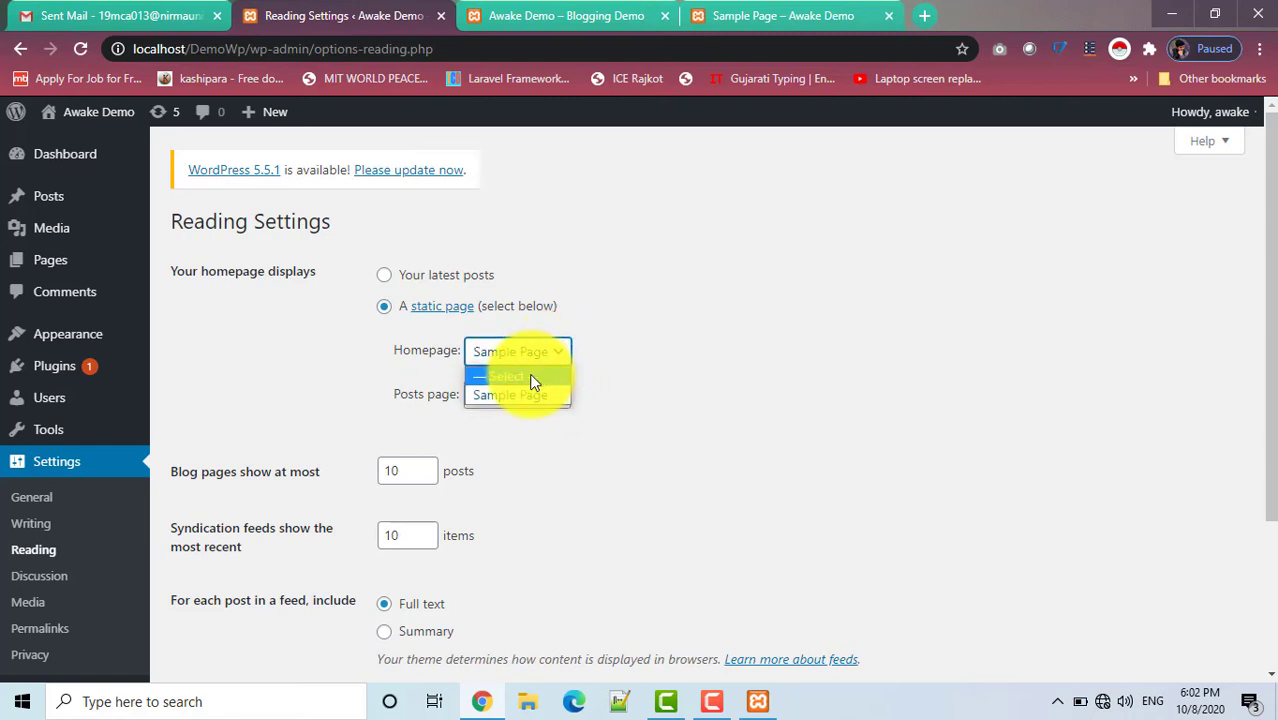
{"action": "left_click", "coordinate": [531, 374]}
{"action": "left_click", "coordinate": [385, 275]}
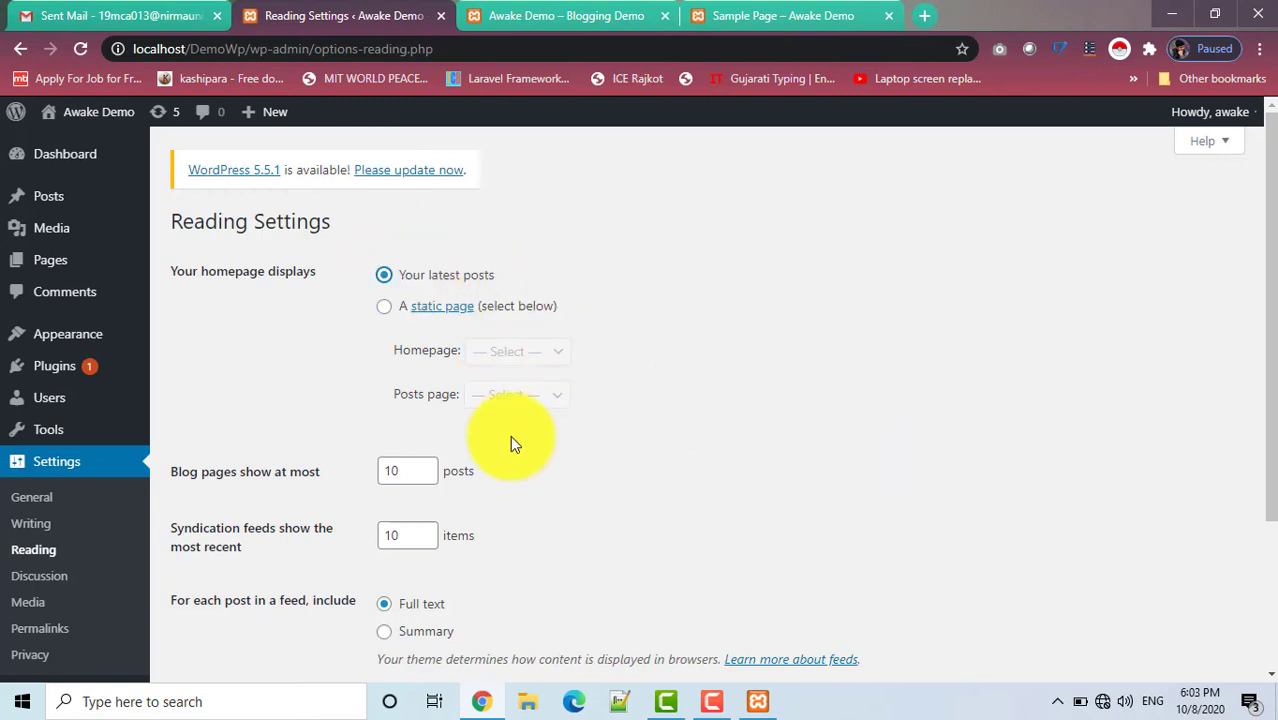
{"action": "scroll", "coordinate": [510, 435], "scroll_direction": "down", "scroll_amount": 2}
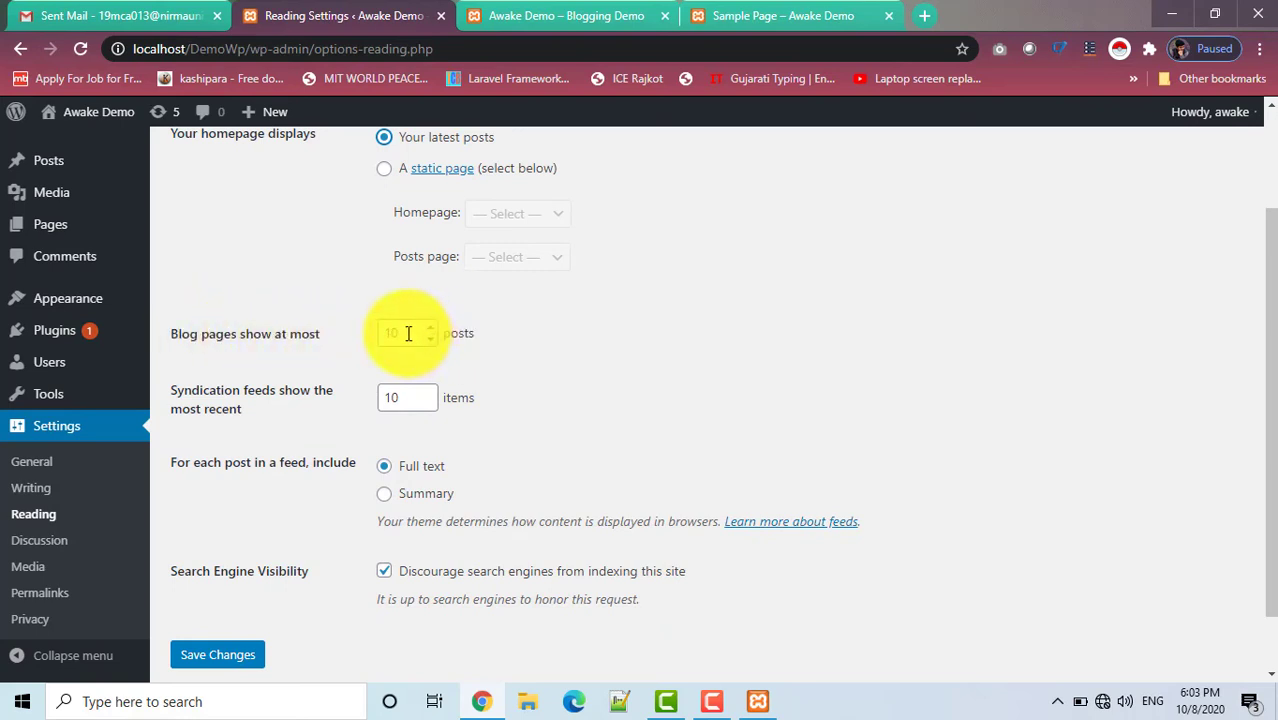
{"action": "left_click", "coordinate": [538, 10]}
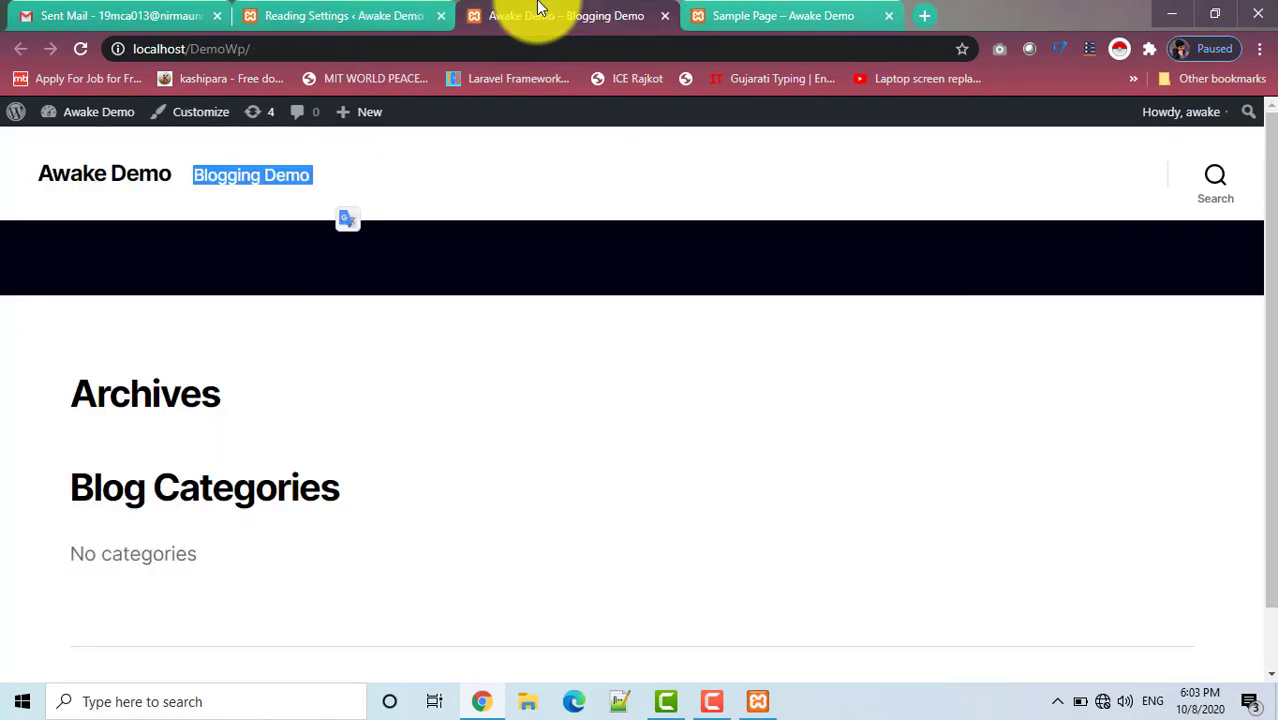
{"action": "left_click", "coordinate": [430, 12]}
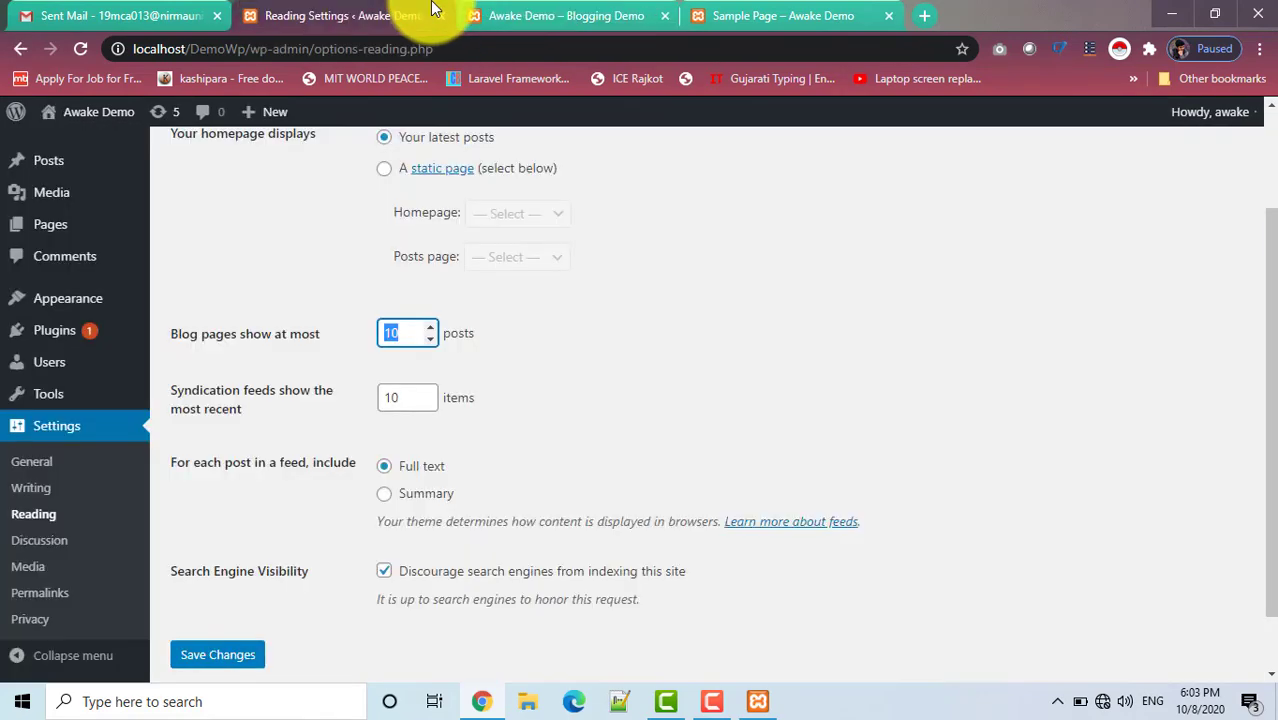
{"action": "left_click", "coordinate": [431, 325]}
{"action": "left_click", "coordinate": [431, 325]}
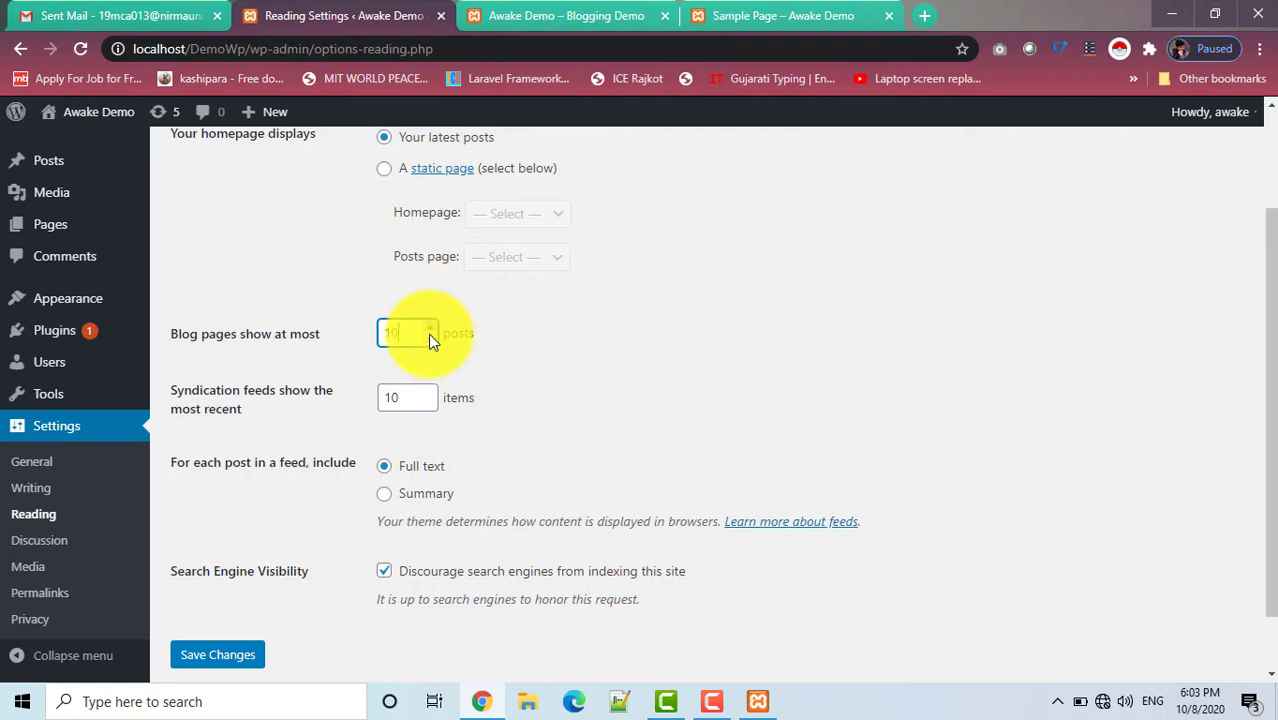
{"action": "left_click", "coordinate": [424, 398]}
{"action": "scroll", "coordinate": [320, 375], "scroll_direction": "down", "scroll_amount": 1}
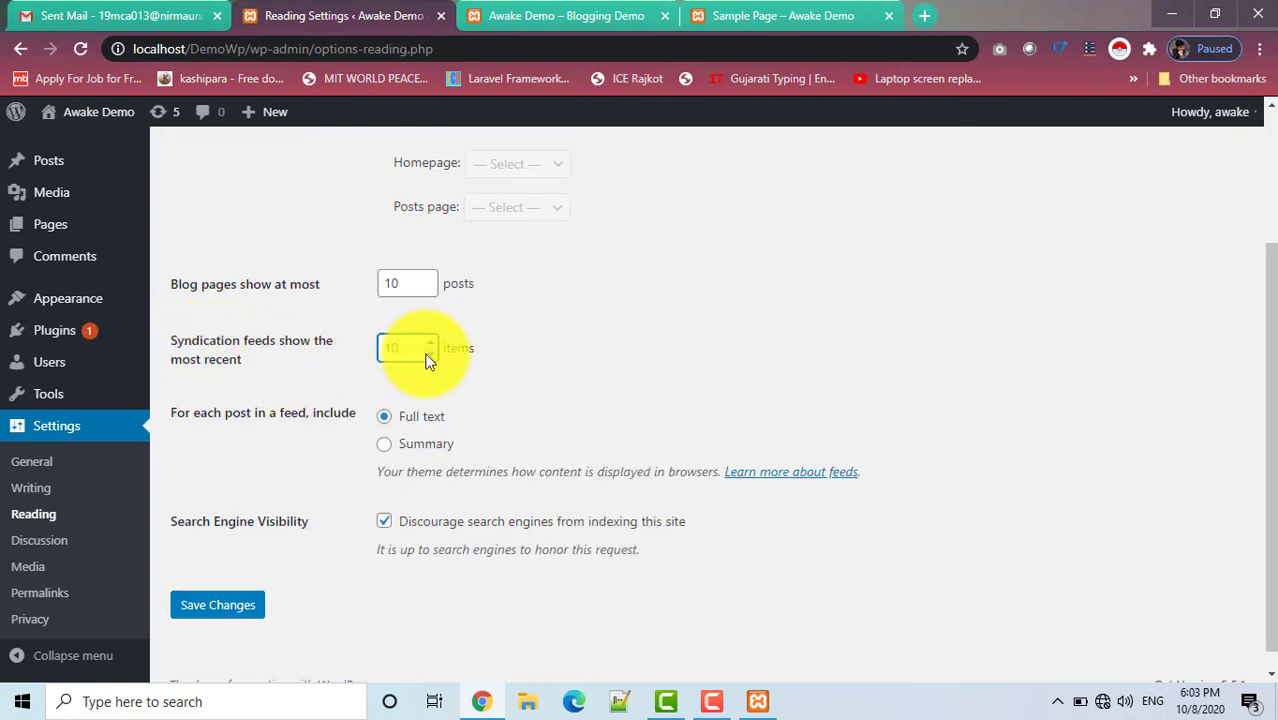
{"action": "scroll", "coordinate": [474, 376], "scroll_direction": "down", "scroll_amount": 1}
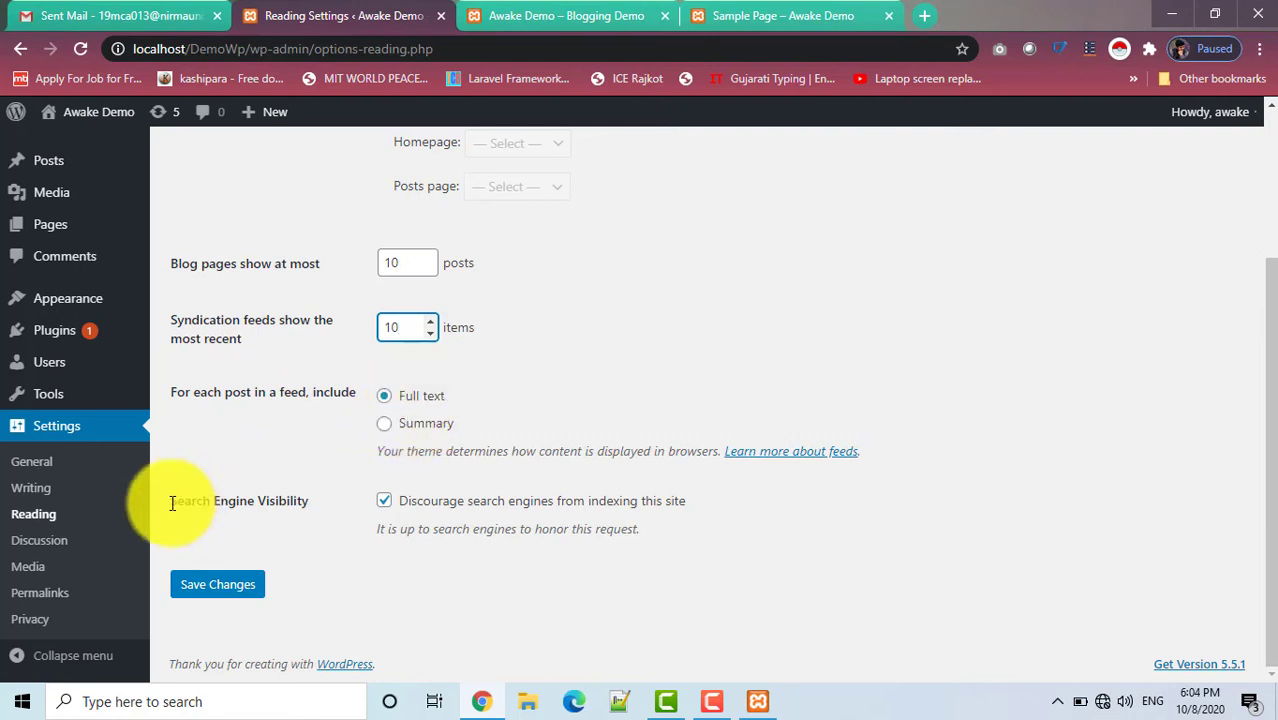
{"action": "left_click_drag", "start_coordinate": [172, 503], "coordinate": [313, 499]}
{"action": "left_click", "coordinate": [314, 499]}
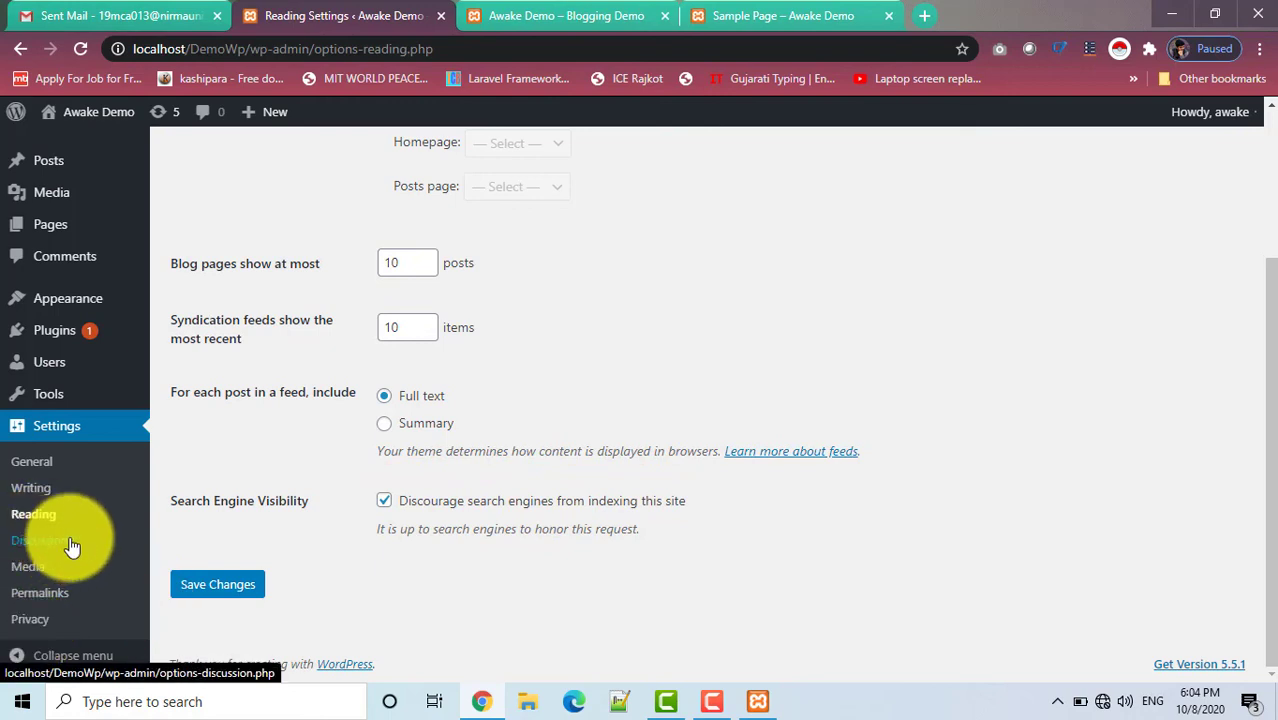
{"action": "left_click", "coordinate": [40, 545]}
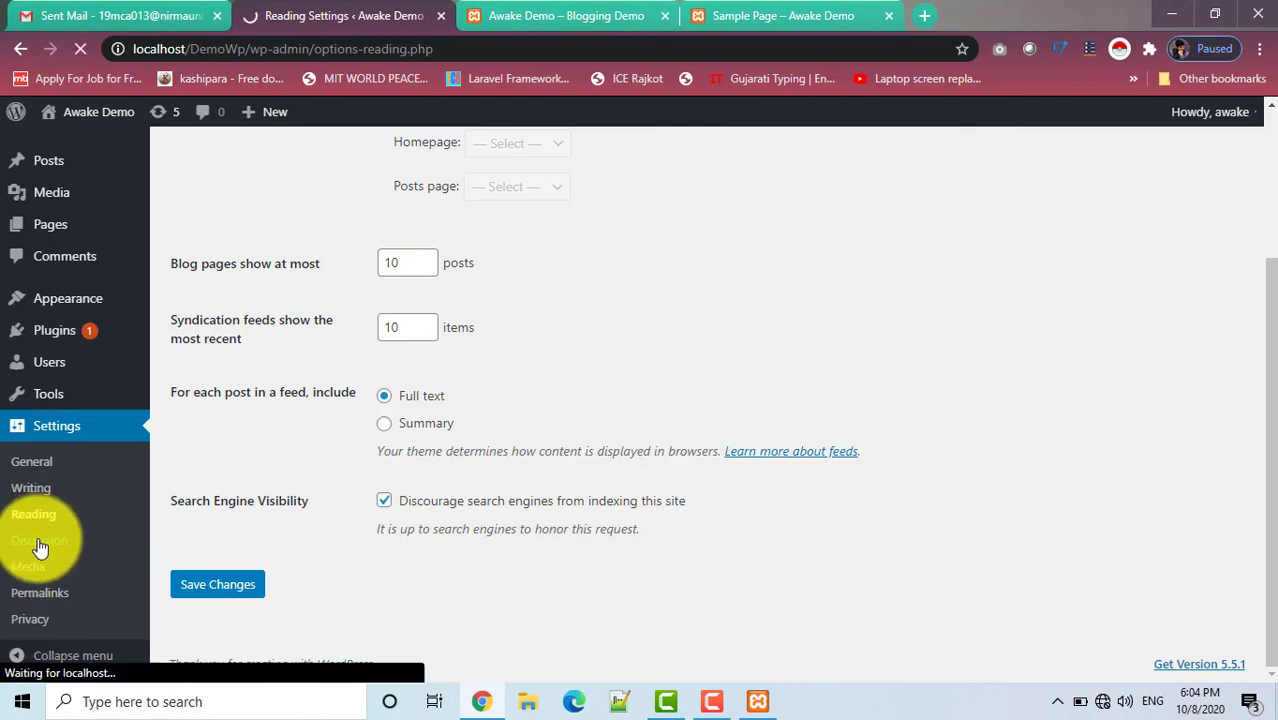
Scroll through Discussion Settings: threaded comments 5 levels deep, auto-close after 14 days.
{"action": "scroll", "coordinate": [320, 490], "scroll_direction": "down", "scroll_amount": 1}
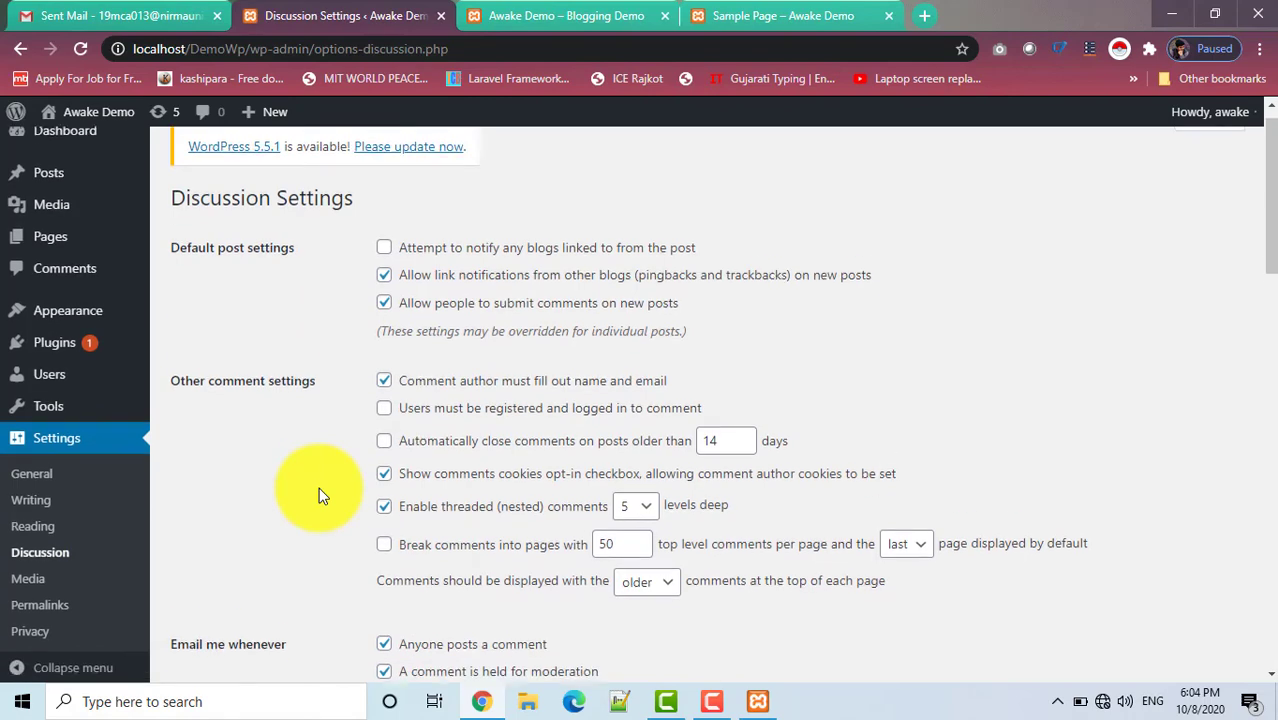
{"action": "scroll", "coordinate": [341, 450], "scroll_direction": "up", "scroll_amount": 1}
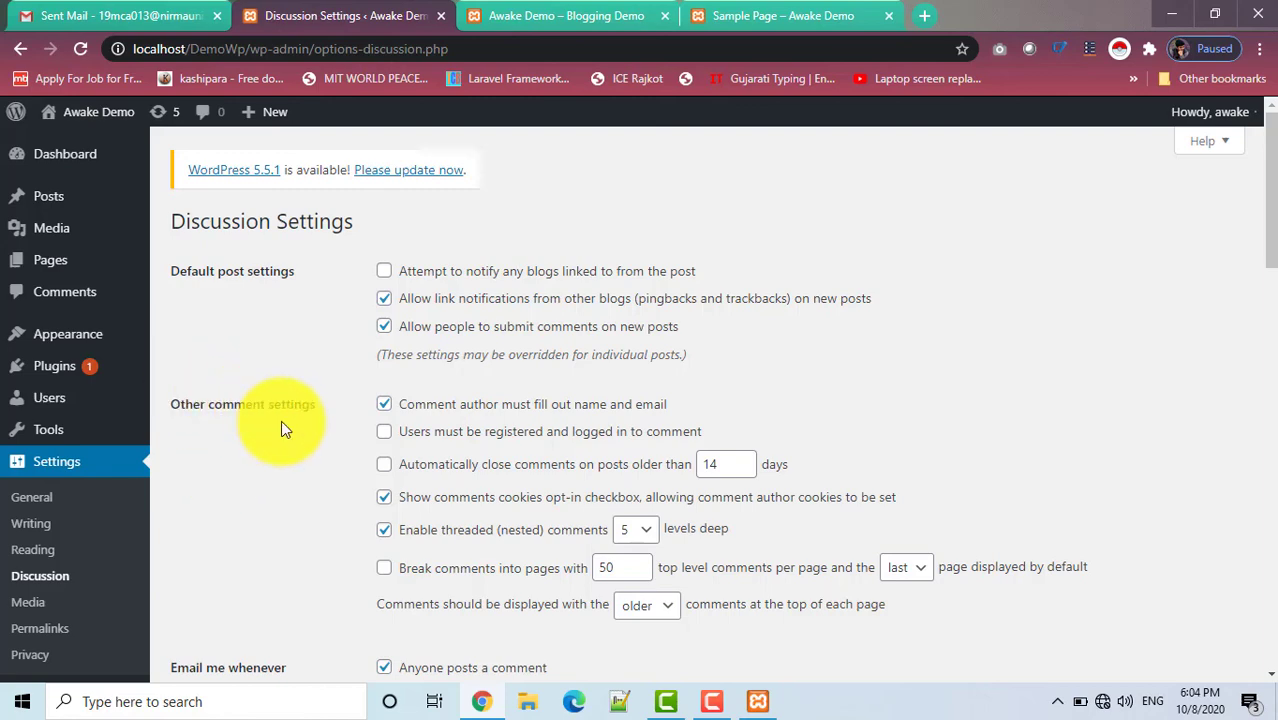
{"action": "scroll", "coordinate": [281, 428], "scroll_direction": "down", "scroll_amount": 3}
{"action": "scroll", "coordinate": [300, 421], "scroll_direction": "down", "scroll_amount": 1}
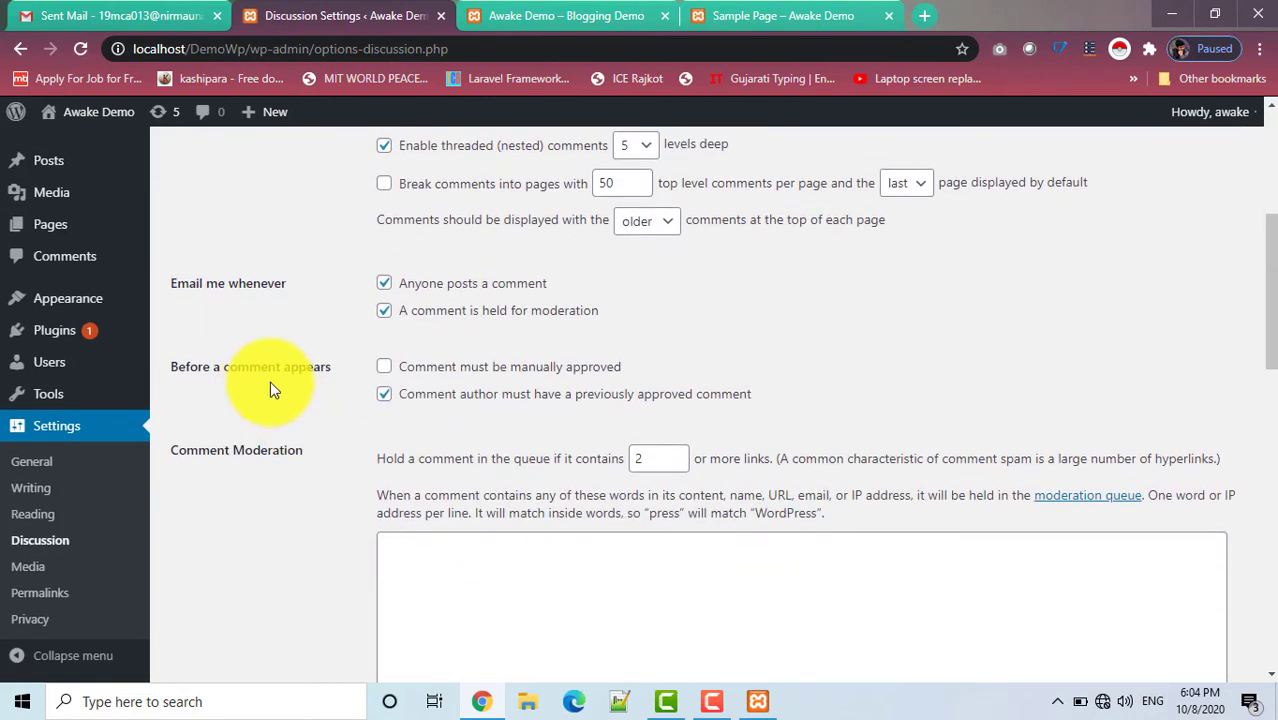
{"action": "scroll", "coordinate": [280, 420], "scroll_direction": "down", "scroll_amount": 1}
{"action": "scroll", "coordinate": [505, 462], "scroll_direction": "up", "scroll_amount": 5}
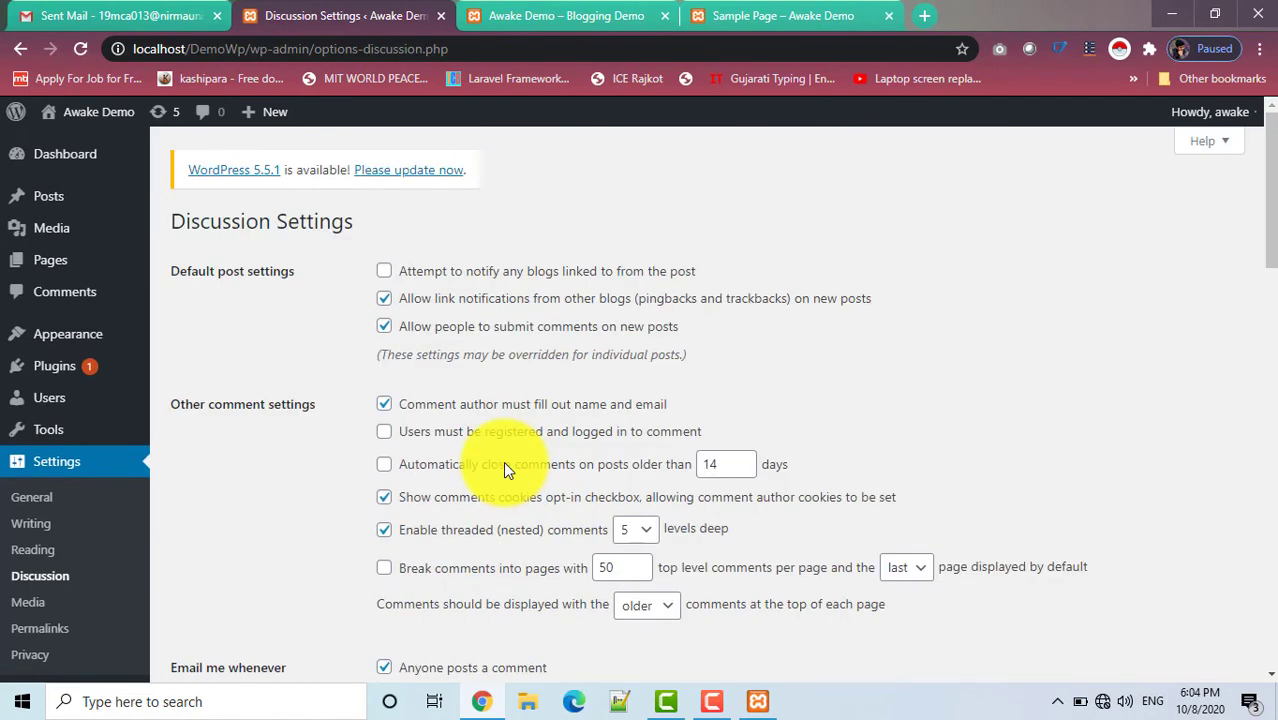
{"action": "scroll", "coordinate": [503, 461], "scroll_direction": "down", "scroll_amount": 5}
{"action": "scroll", "coordinate": [503, 461], "scroll_direction": "up", "scroll_amount": 5}
{"action": "scroll", "coordinate": [503, 461], "scroll_direction": "down", "scroll_amount": 8}
{"action": "scroll", "coordinate": [503, 461], "scroll_direction": "up", "scroll_amount": 3}
{"action": "scroll", "coordinate": [505, 462], "scroll_direction": "down", "scroll_amount": 1}
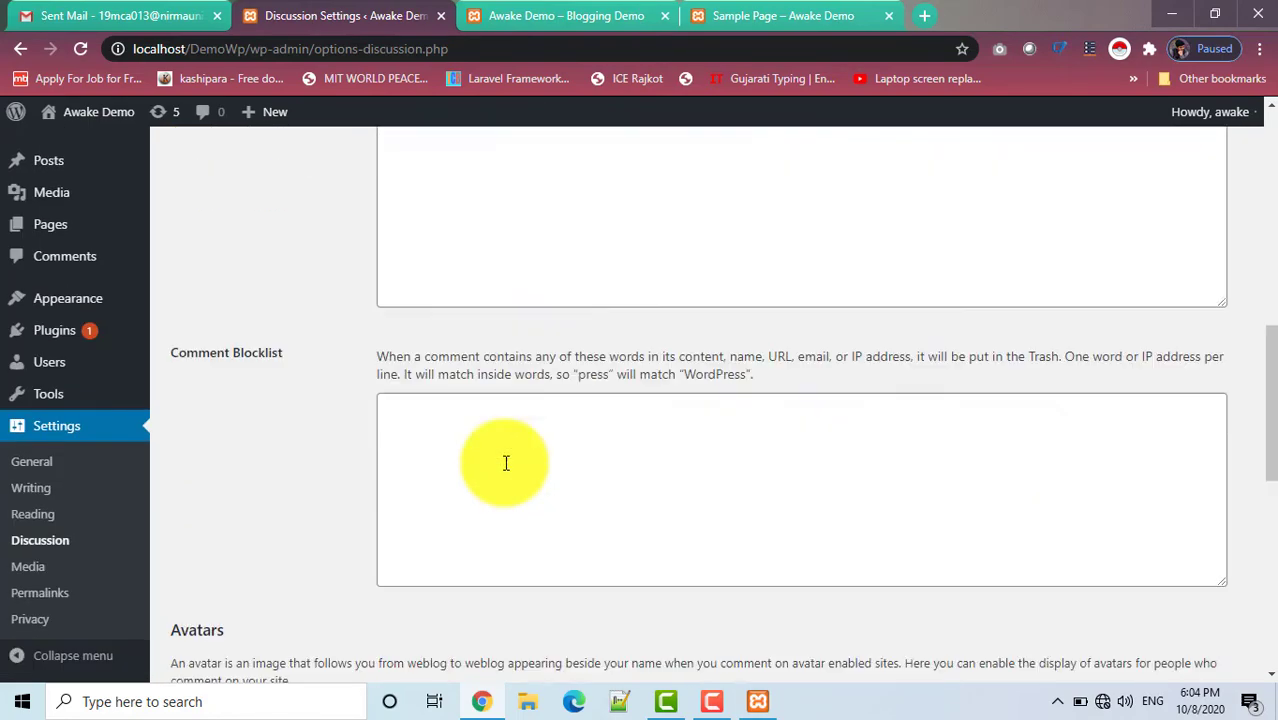
{"action": "scroll", "coordinate": [505, 462], "scroll_direction": "up", "scroll_amount": 6}
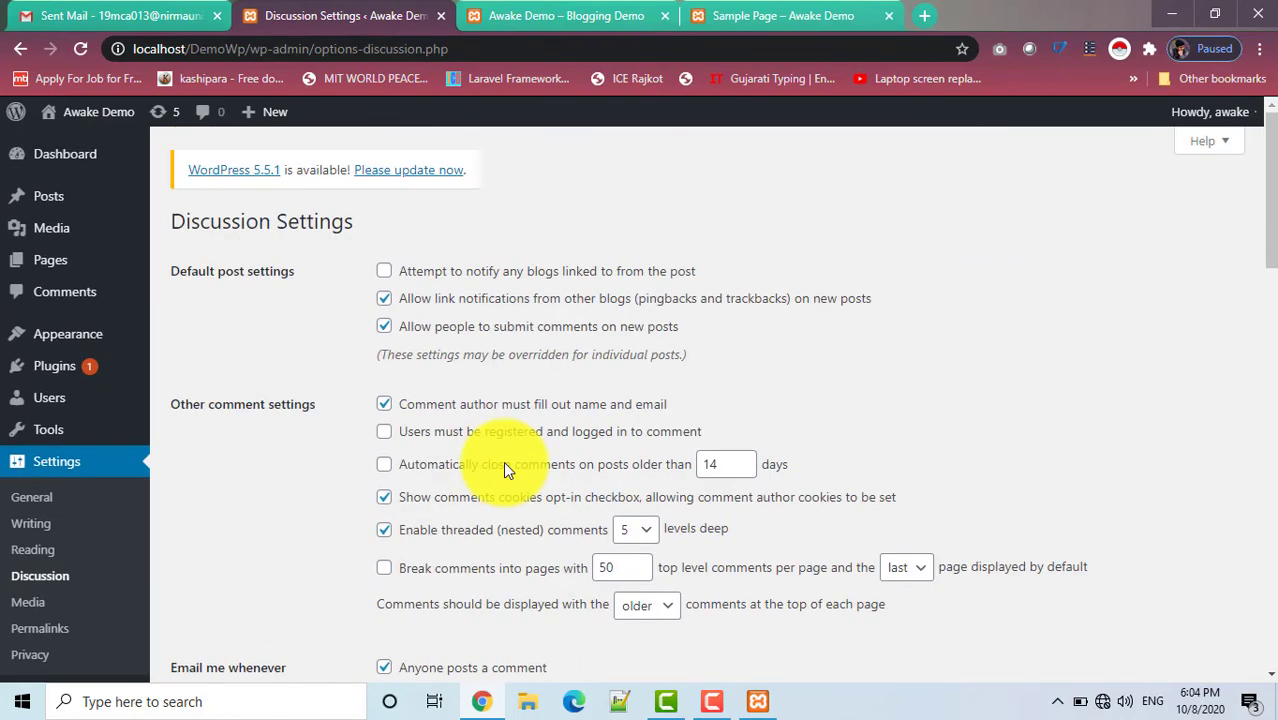
{"action": "left_click", "coordinate": [28, 605]}
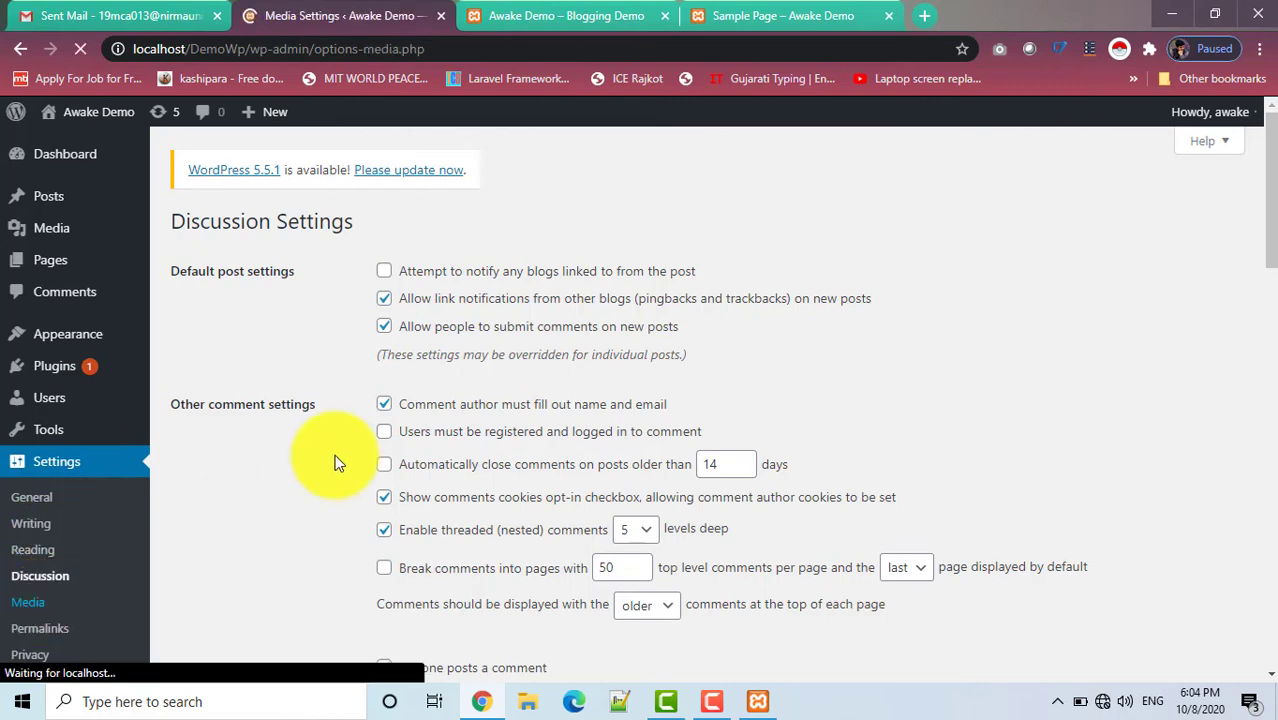
Check the Media thumbnail width 150 and height fields, leaving image sizes unchanged.
{"action": "scroll", "coordinate": [503, 331], "scroll_direction": "down", "scroll_amount": 1}
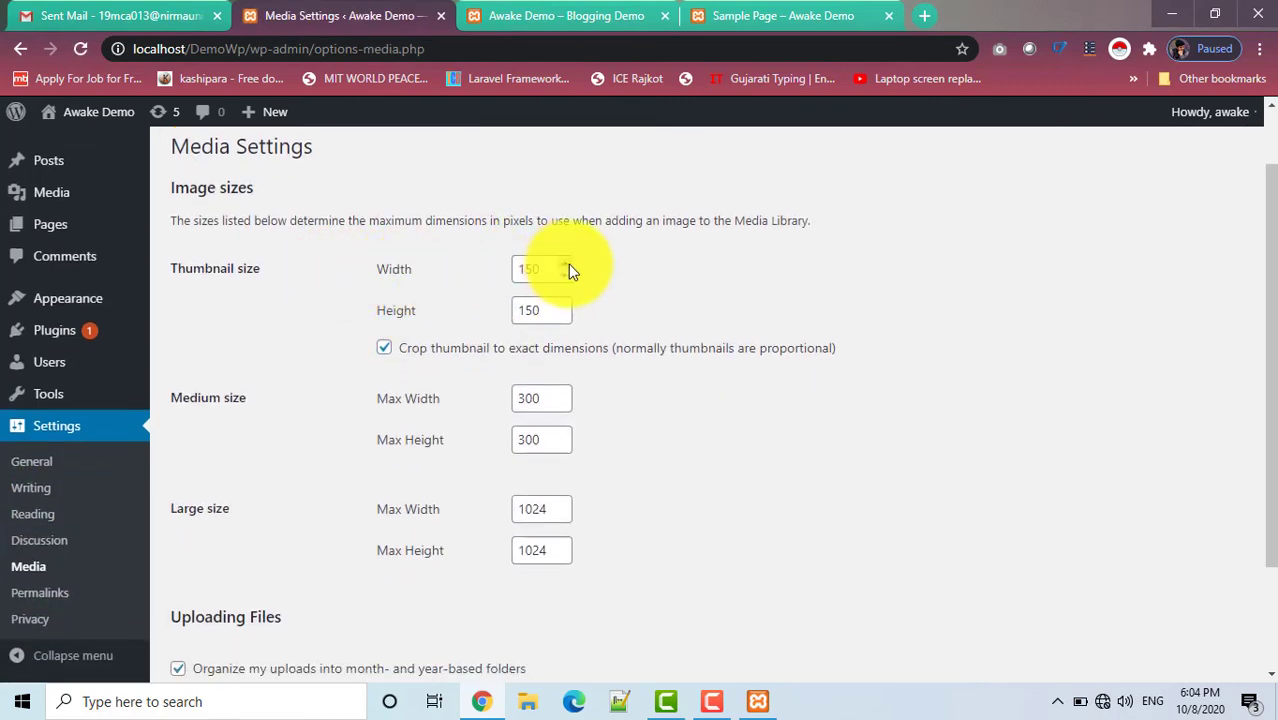
{"action": "left_click", "coordinate": [524, 310]}
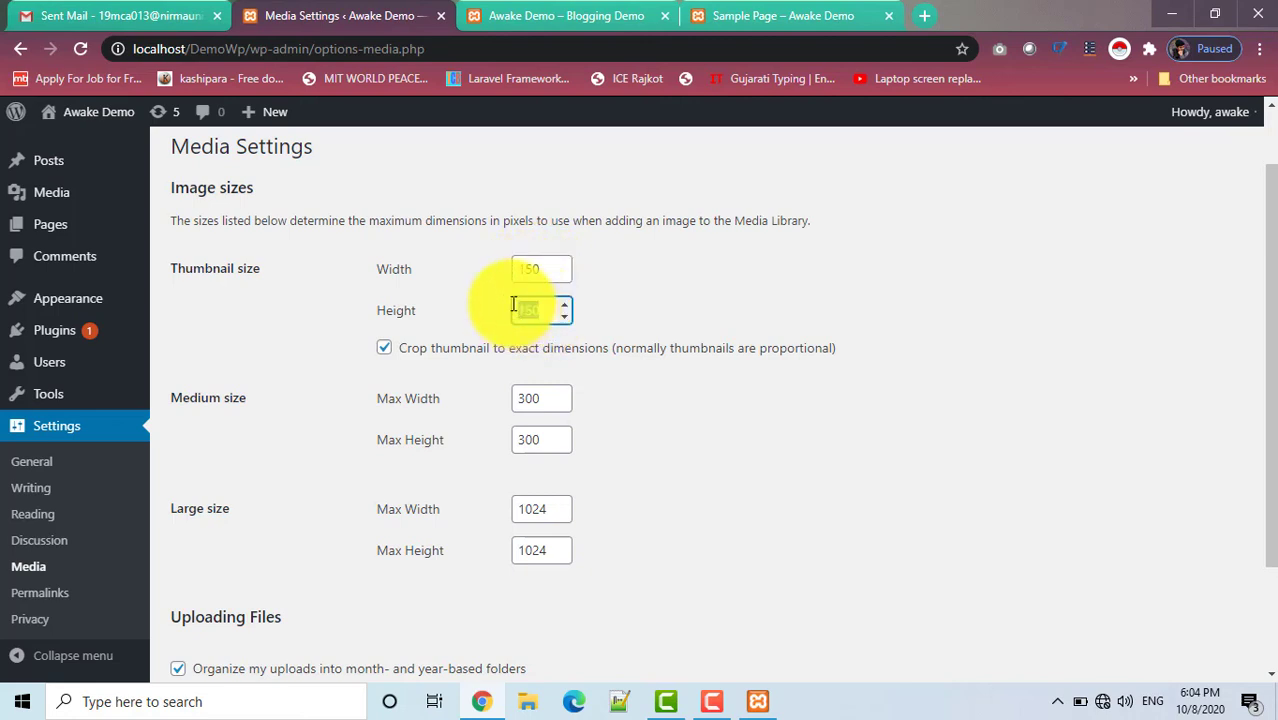
{"action": "double_click", "coordinate": [516, 271]}
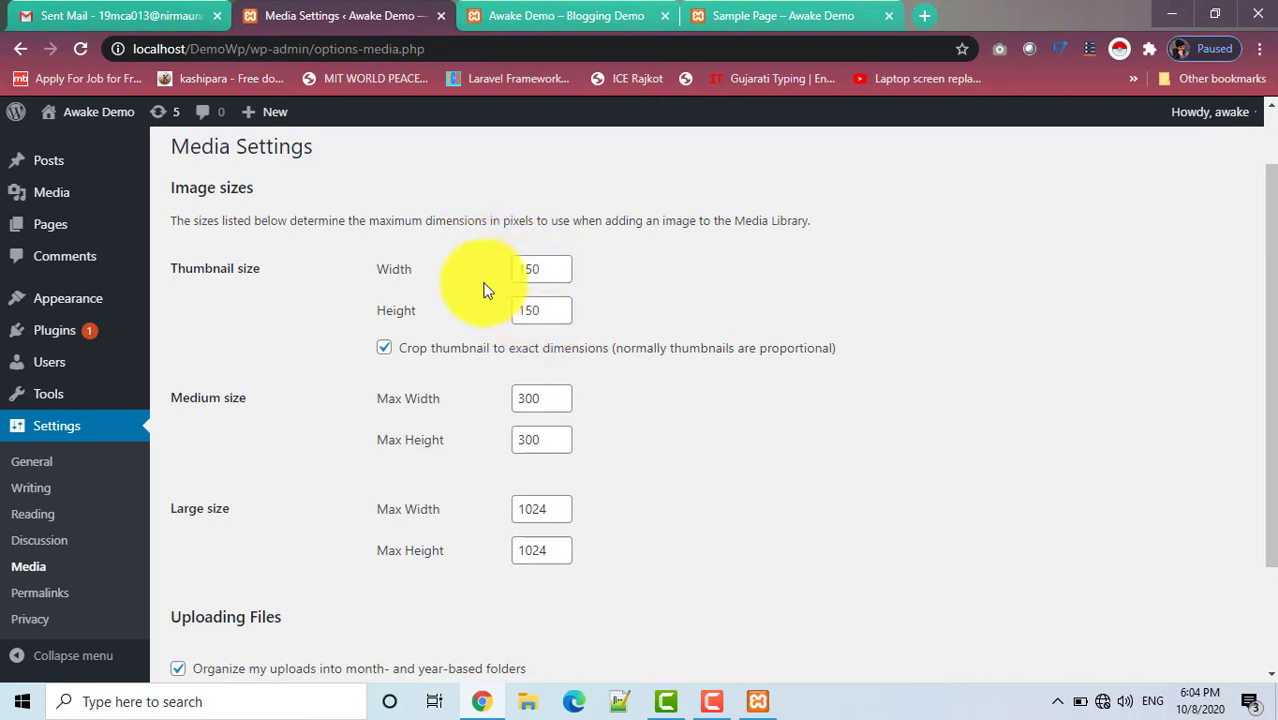
{"action": "scroll", "coordinate": [490, 384], "scroll_direction": "down", "scroll_amount": 1}
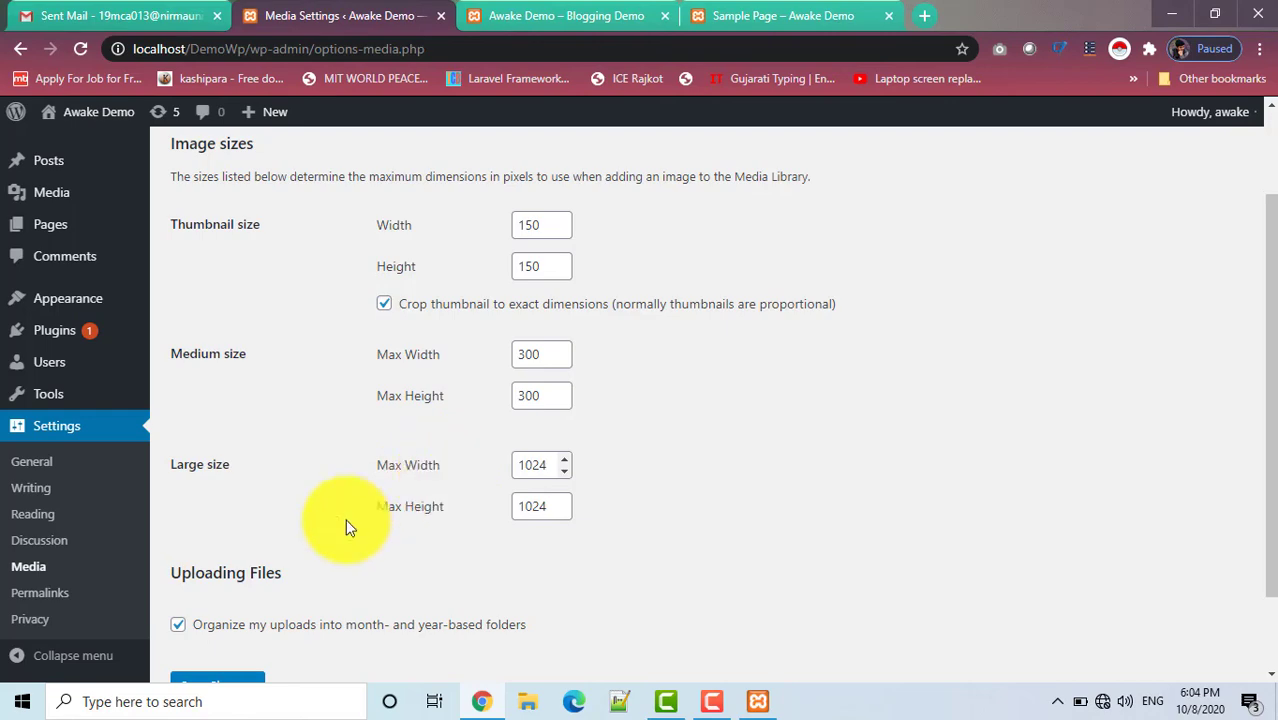
{"action": "scroll", "coordinate": [448, 516], "scroll_direction": "down", "scroll_amount": 2}
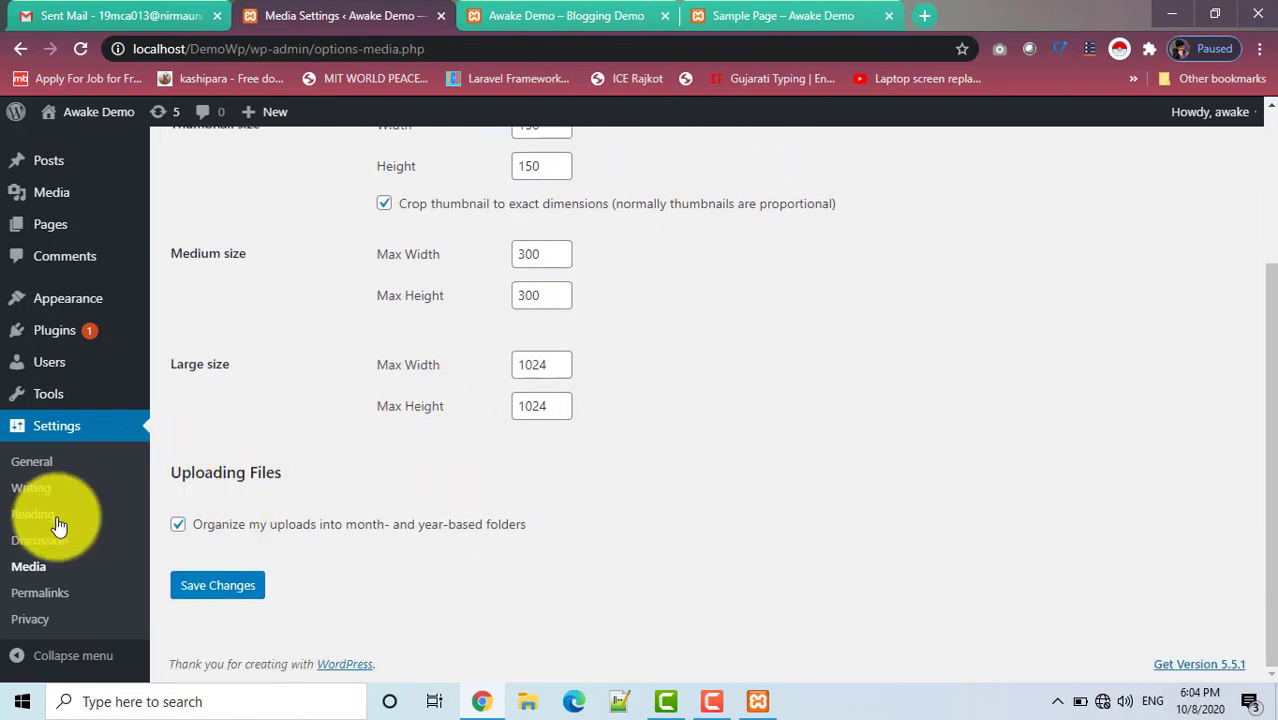
{"action": "left_click", "coordinate": [45, 596]}
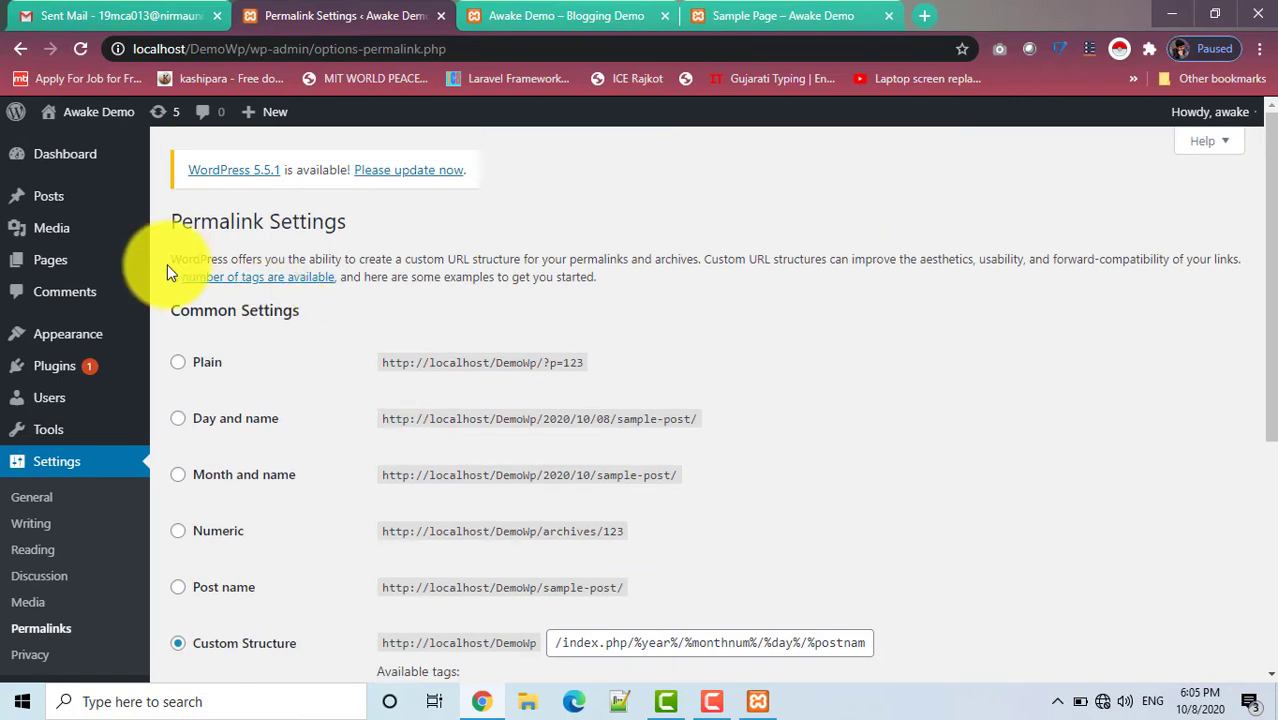
Read through the Permalink Settings page and its Custom Structure option.
{"action": "left_click_drag", "start_coordinate": [200, 256], "coordinate": [471, 265]}
{"action": "left_click", "coordinate": [474, 265]}
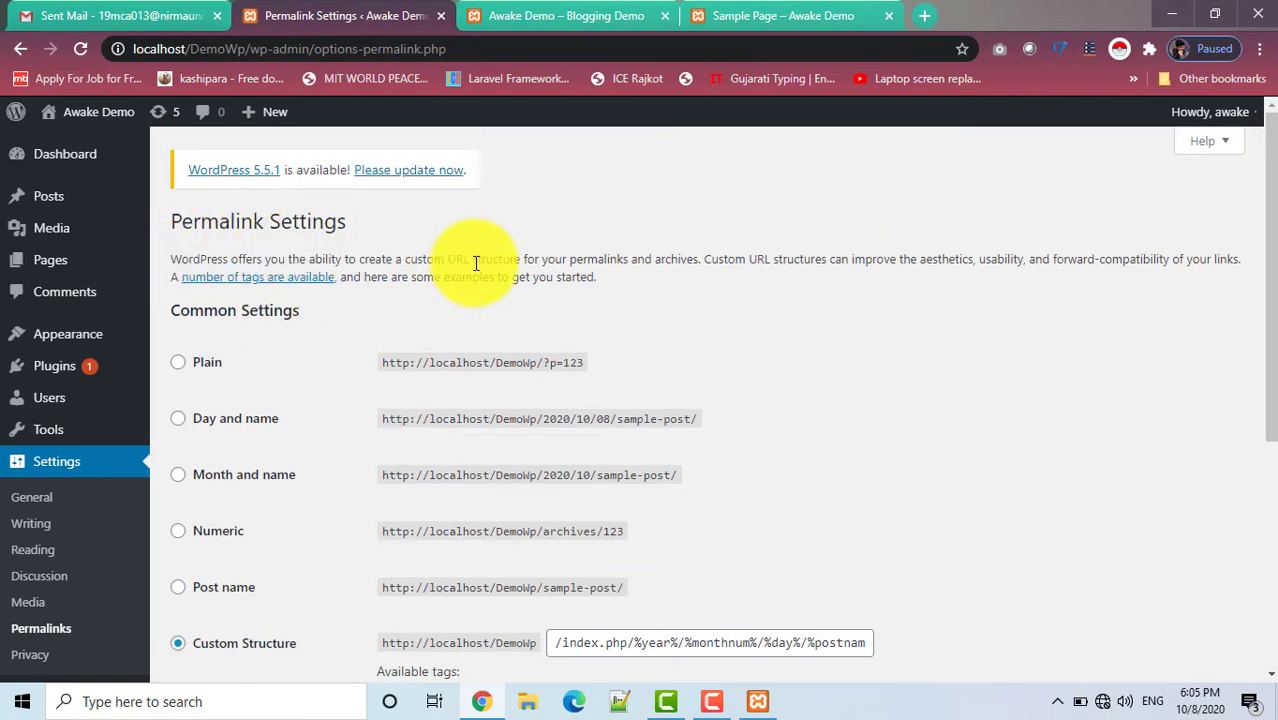
{"action": "scroll", "coordinate": [500, 410], "scroll_direction": "down", "scroll_amount": 3}
{"action": "scroll", "coordinate": [500, 410], "scroll_direction": "up", "scroll_amount": 3}
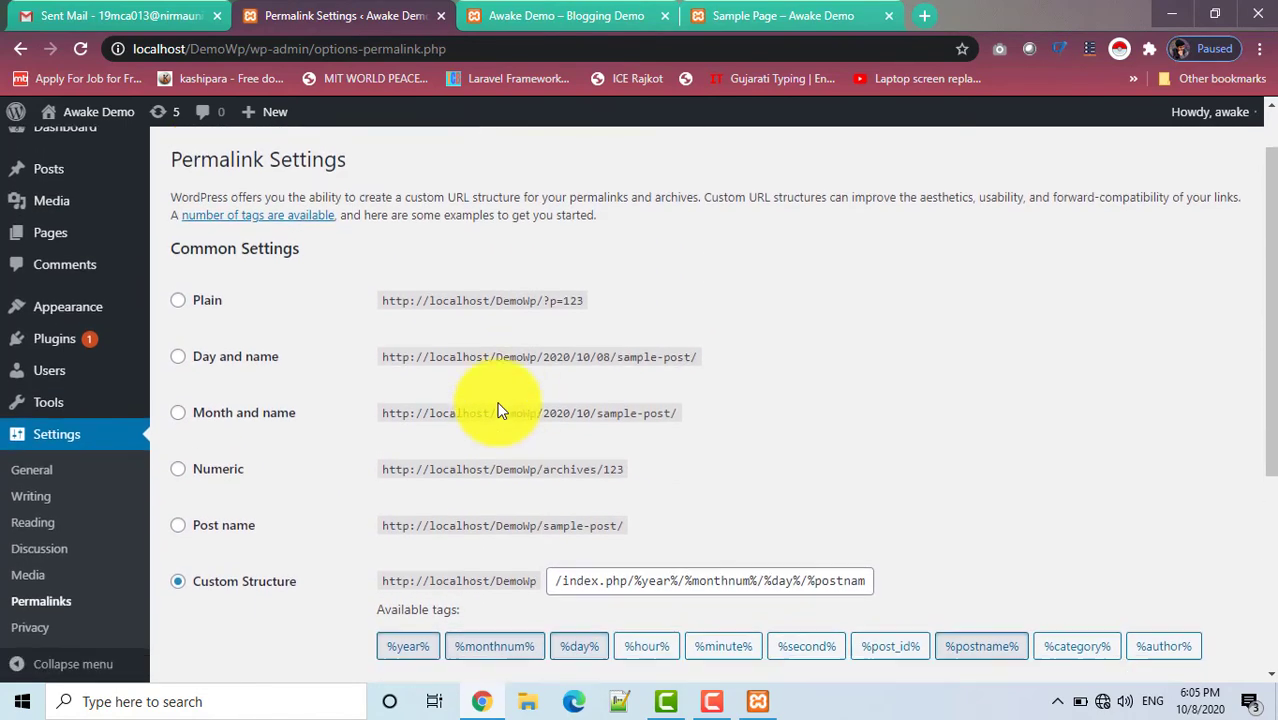
{"action": "scroll", "coordinate": [500, 410], "scroll_direction": "down", "scroll_amount": 2}
{"action": "scroll", "coordinate": [499, 408], "scroll_direction": "up", "scroll_amount": 3}
{"action": "scroll", "coordinate": [499, 408], "scroll_direction": "down", "scroll_amount": 4}
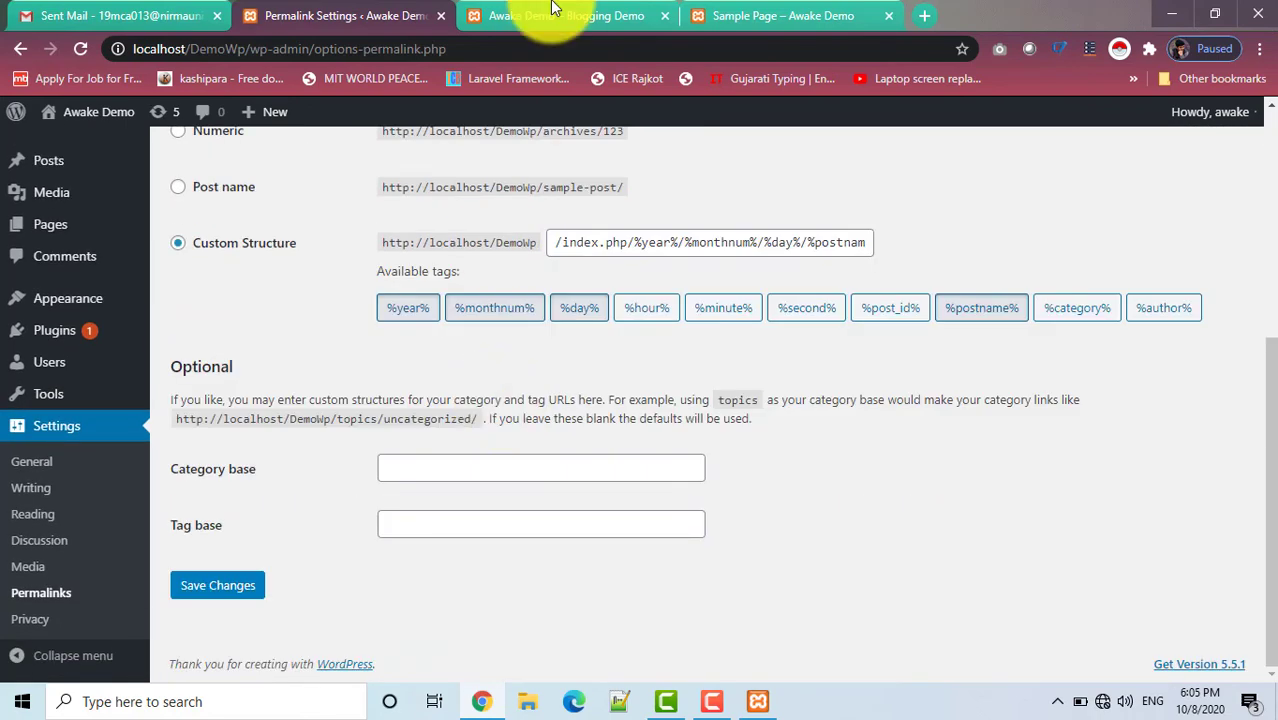
Switch to the Blogging Demo site tab and back twice, rechecking the permalink settings.
{"action": "left_click", "coordinate": [553, 12]}
{"action": "left_click", "coordinate": [350, 14]}
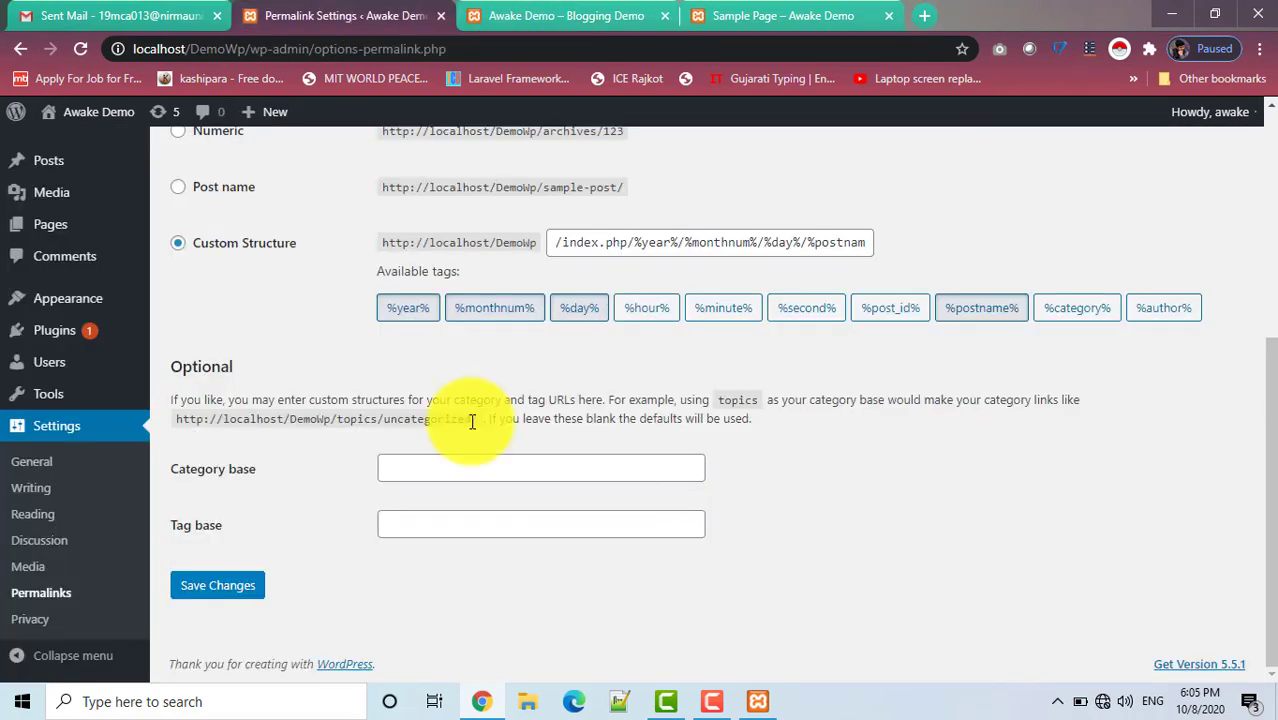
{"action": "scroll", "coordinate": [471, 422], "scroll_direction": "up", "scroll_amount": 1}
{"action": "scroll", "coordinate": [440, 435], "scroll_direction": "up", "scroll_amount": 3}
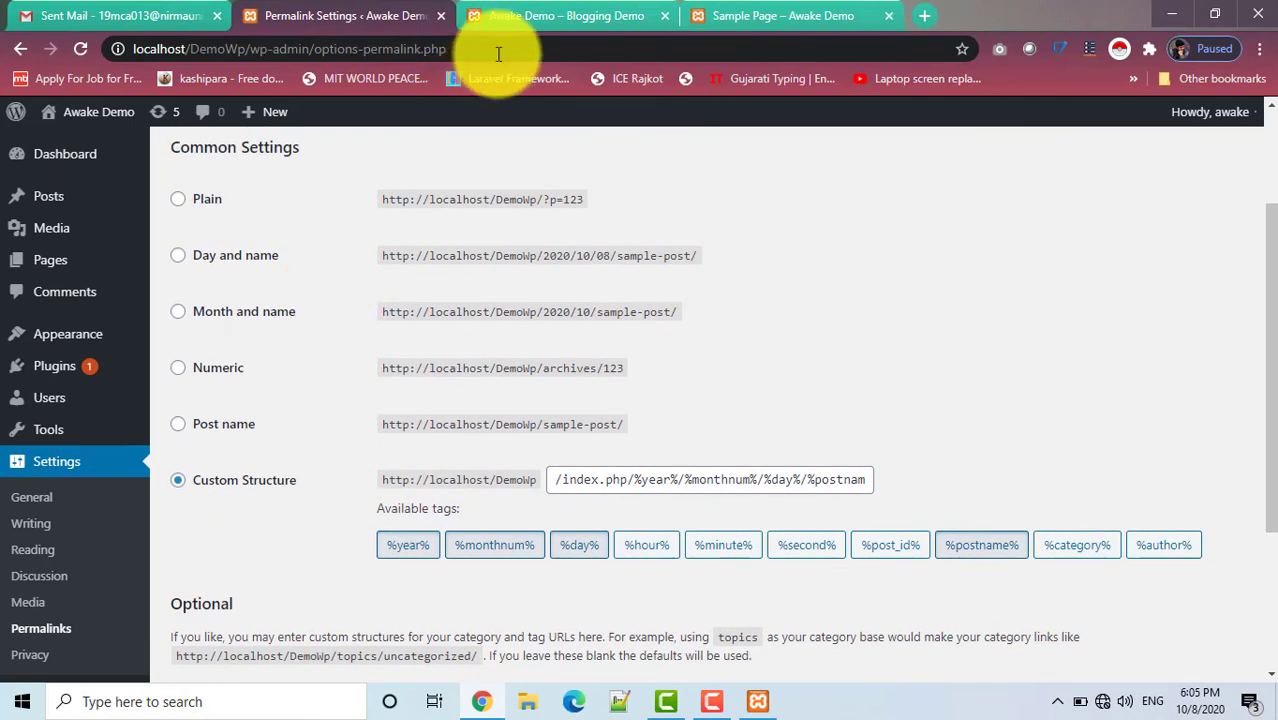
{"action": "left_click", "coordinate": [500, 15]}
{"action": "left_click", "coordinate": [330, 12]}
{"action": "scroll", "coordinate": [373, 375], "scroll_direction": "down", "scroll_amount": 3}
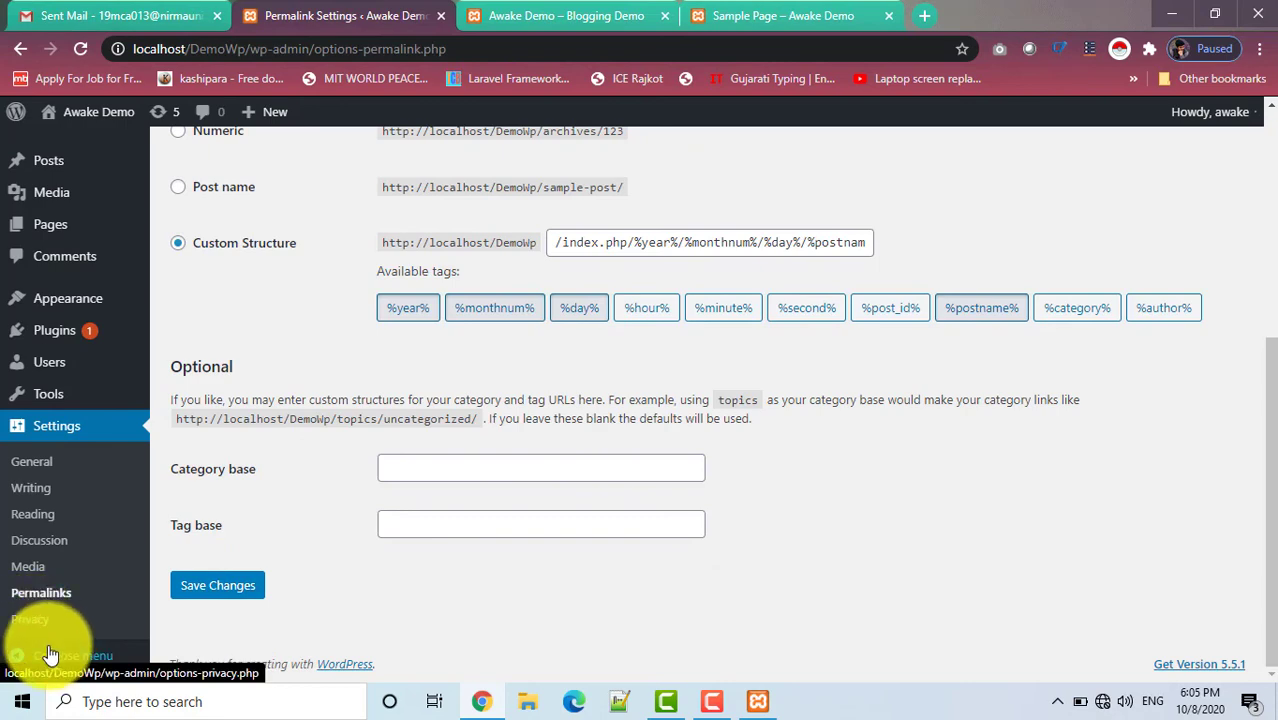
{"action": "left_click", "coordinate": [30, 621]}
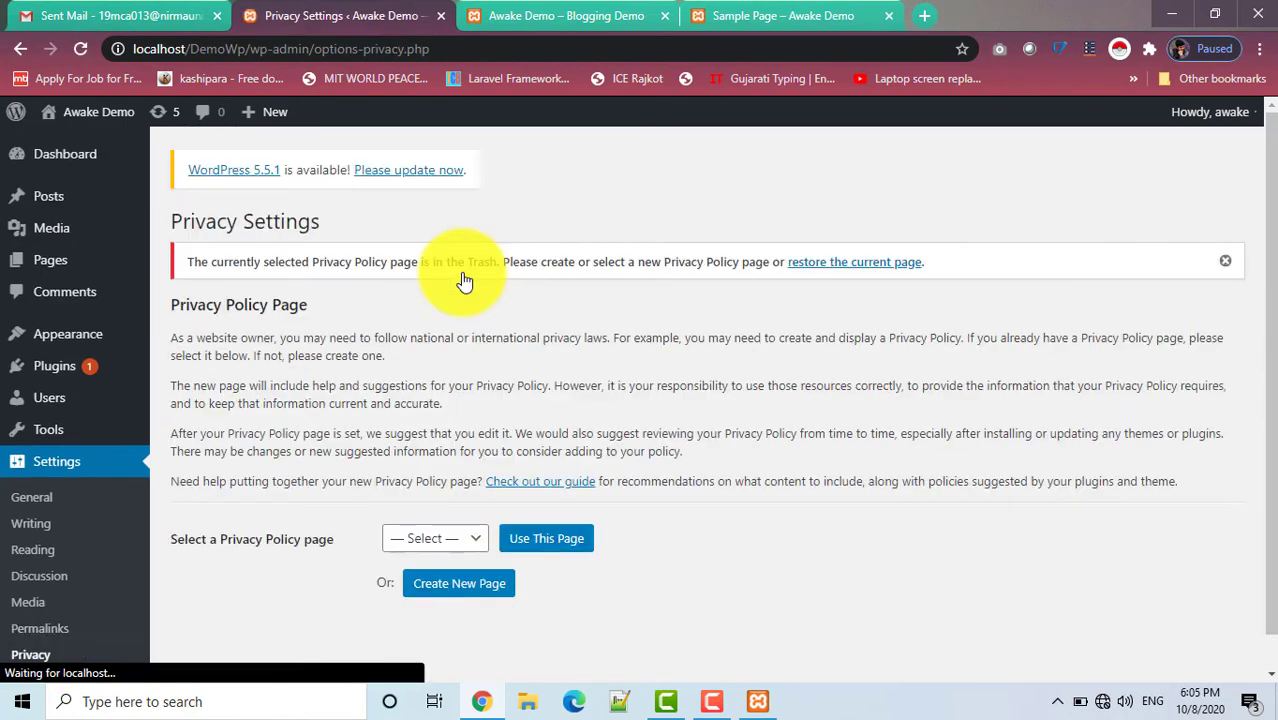
Read the Privacy Settings paragraphs about creating a Privacy Policy, briefly visiting the Blogging Demo site.
{"action": "scroll", "coordinate": [462, 344], "scroll_direction": "down", "scroll_amount": 1}
{"action": "scroll", "coordinate": [462, 344], "scroll_direction": "up", "scroll_amount": 1}
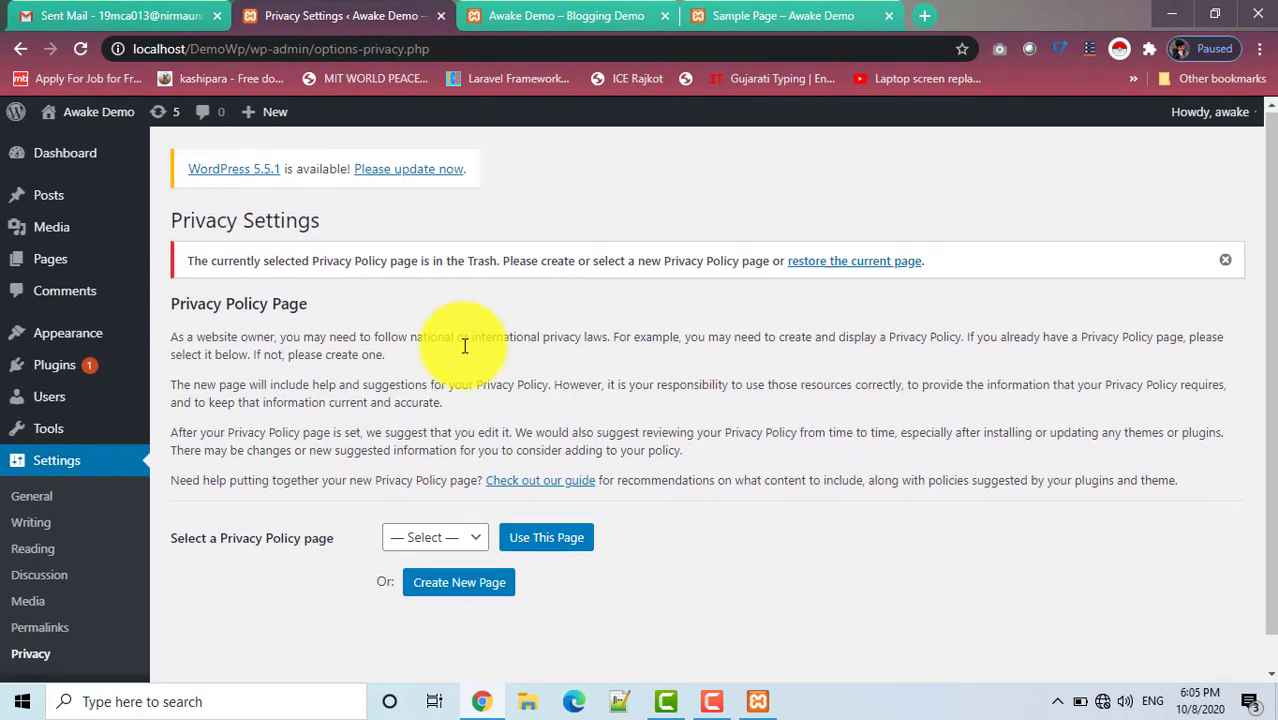
{"action": "left_click_drag", "start_coordinate": [178, 336], "coordinate": [427, 356]}
{"action": "left_click", "coordinate": [427, 356]}
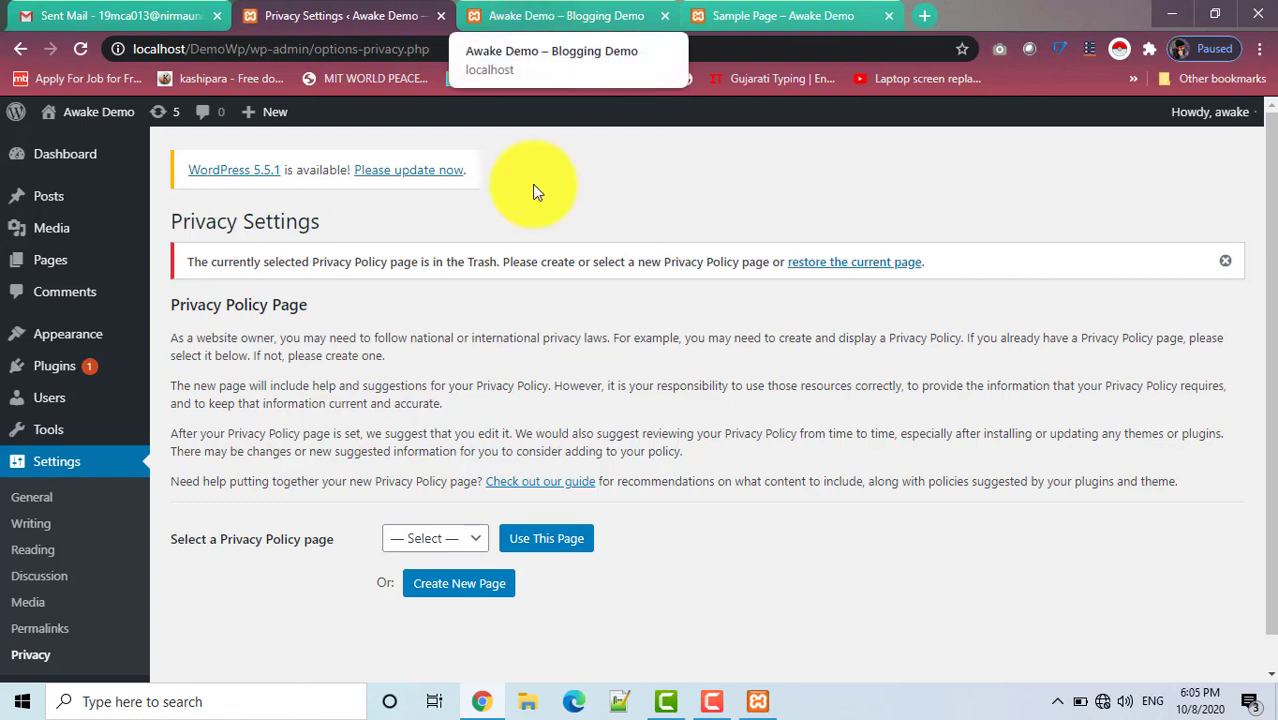
{"action": "left_click_drag", "start_coordinate": [765, 339], "coordinate": [964, 340]}
{"action": "left_click", "coordinate": [966, 341]}
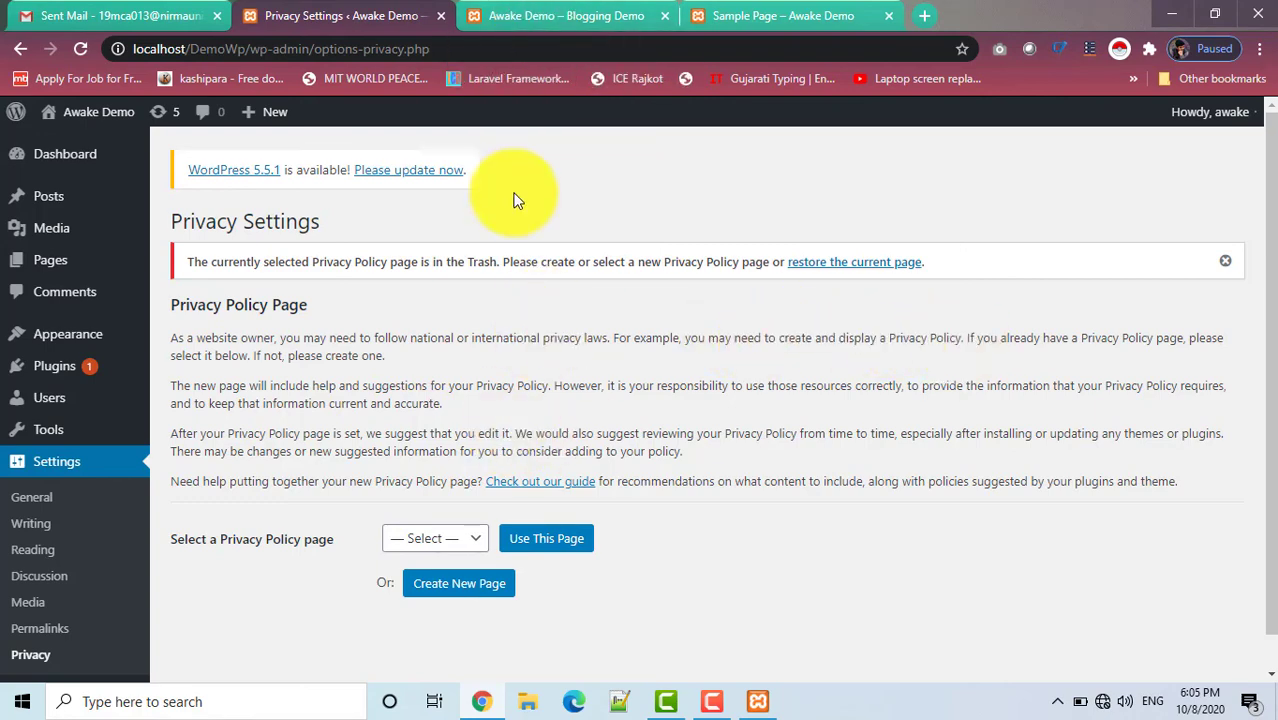
{"action": "left_click", "coordinate": [571, 12]}
{"action": "left_click", "coordinate": [330, 12]}
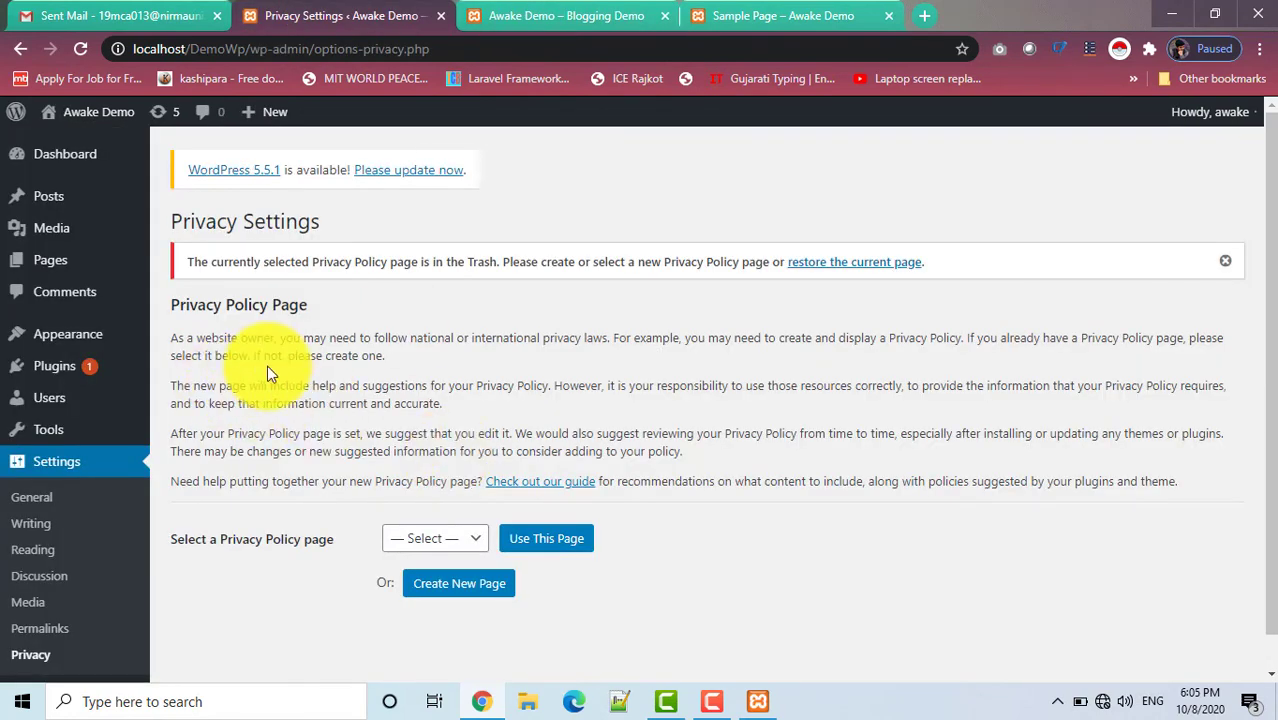
Review the note on national or international privacy laws, then go to WordPress Updates.
{"action": "left_click_drag", "start_coordinate": [409, 338], "coordinate": [588, 340]}
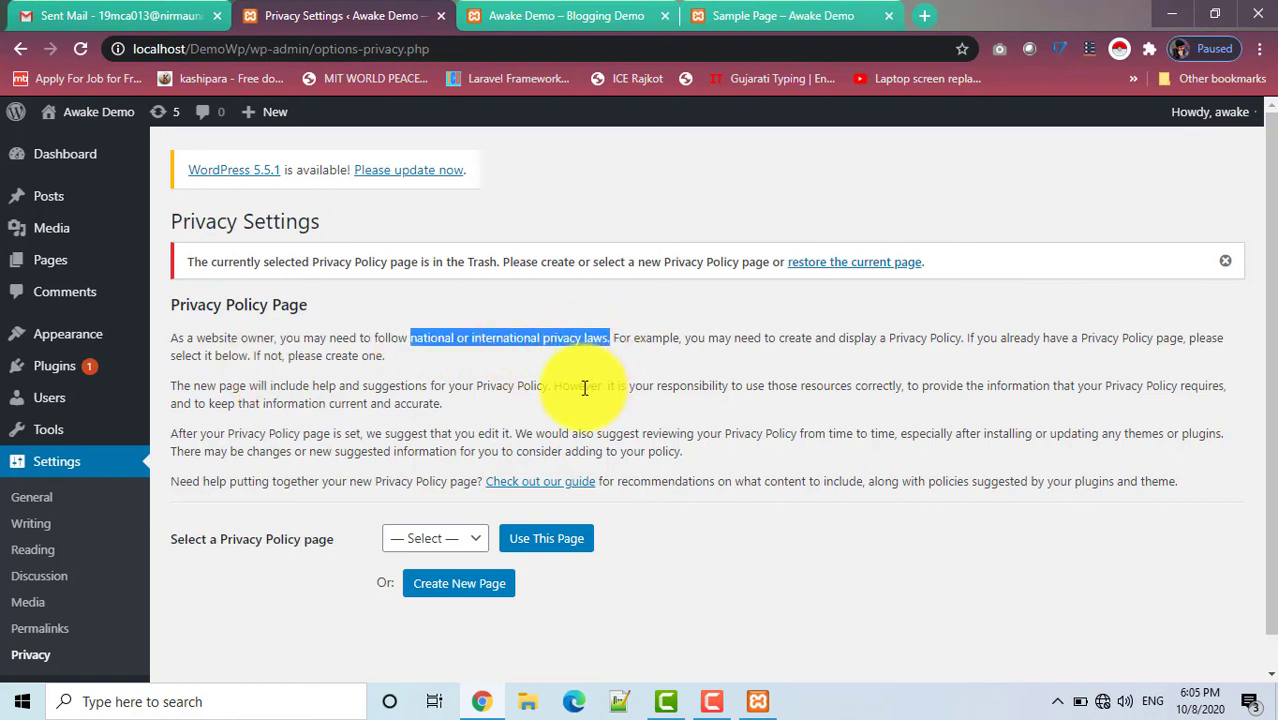
{"action": "left_click", "coordinate": [534, 398]}
{"action": "scroll", "coordinate": [534, 398], "scroll_direction": "down", "scroll_amount": 1}
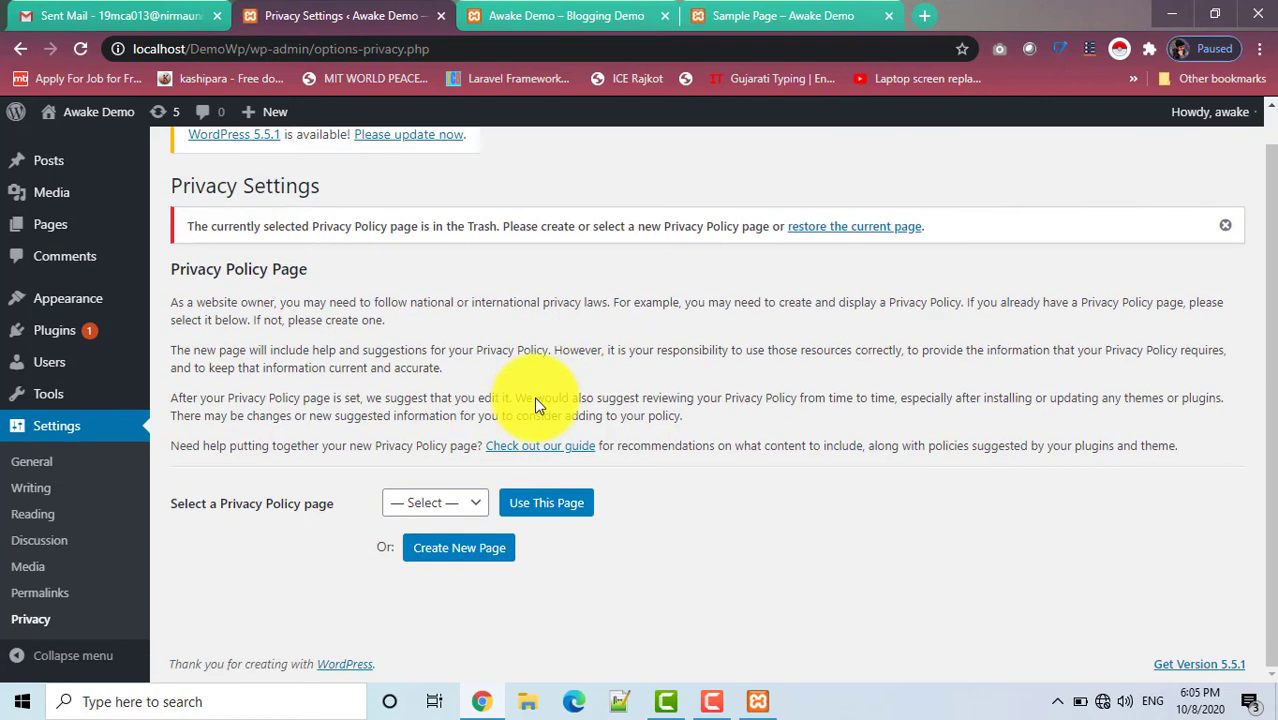
{"action": "scroll", "coordinate": [534, 398], "scroll_direction": "up", "scroll_amount": 1}
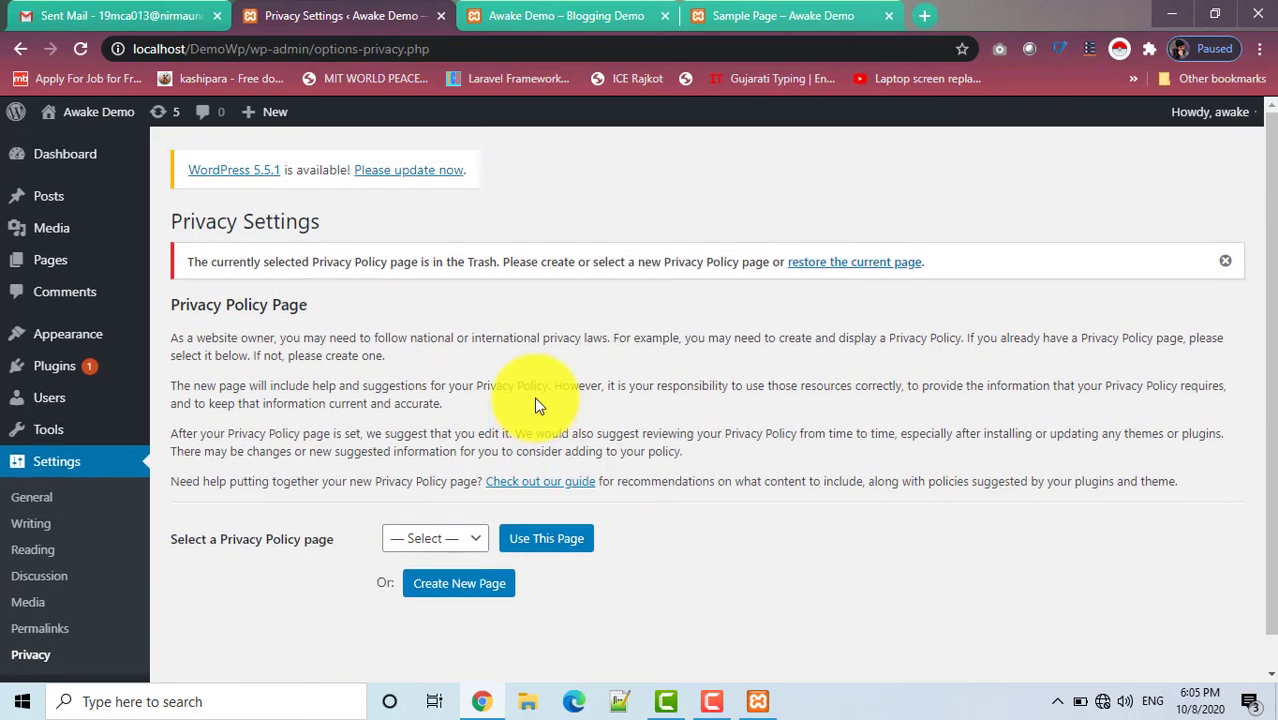
{"action": "scroll", "coordinate": [474, 518], "scroll_direction": "down", "scroll_amount": 1}
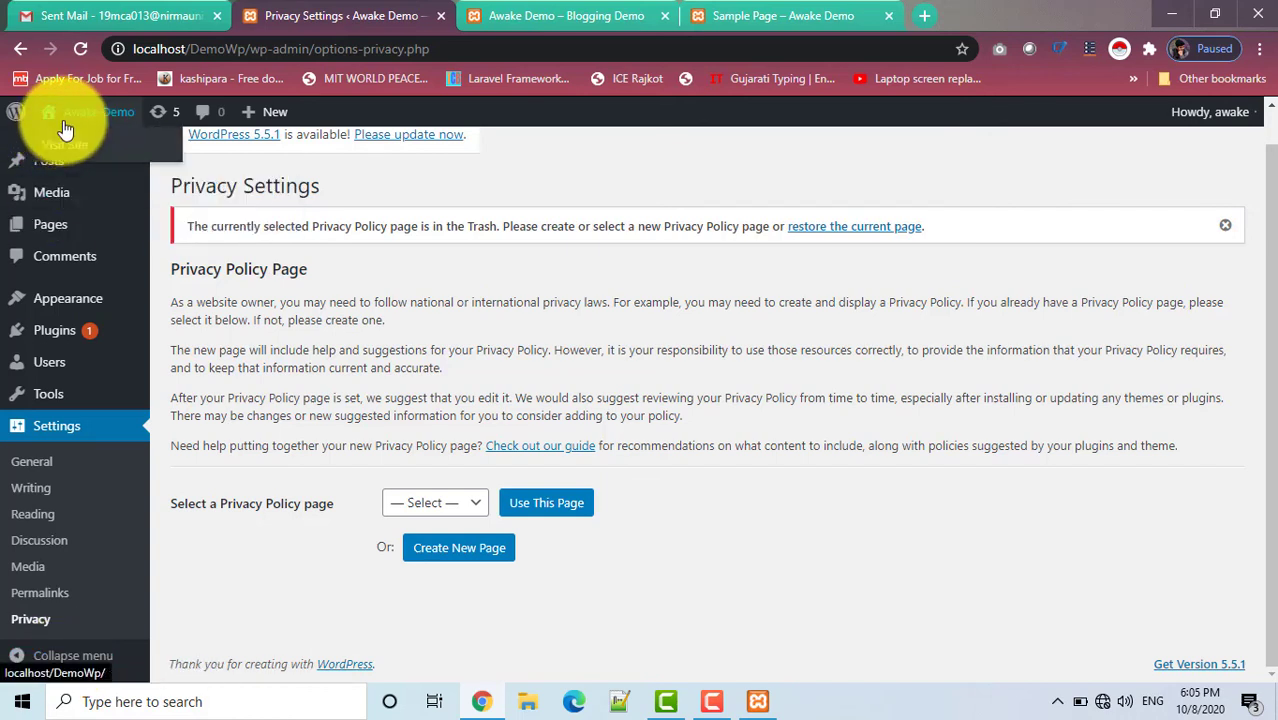
{"action": "left_click", "coordinate": [165, 120]}
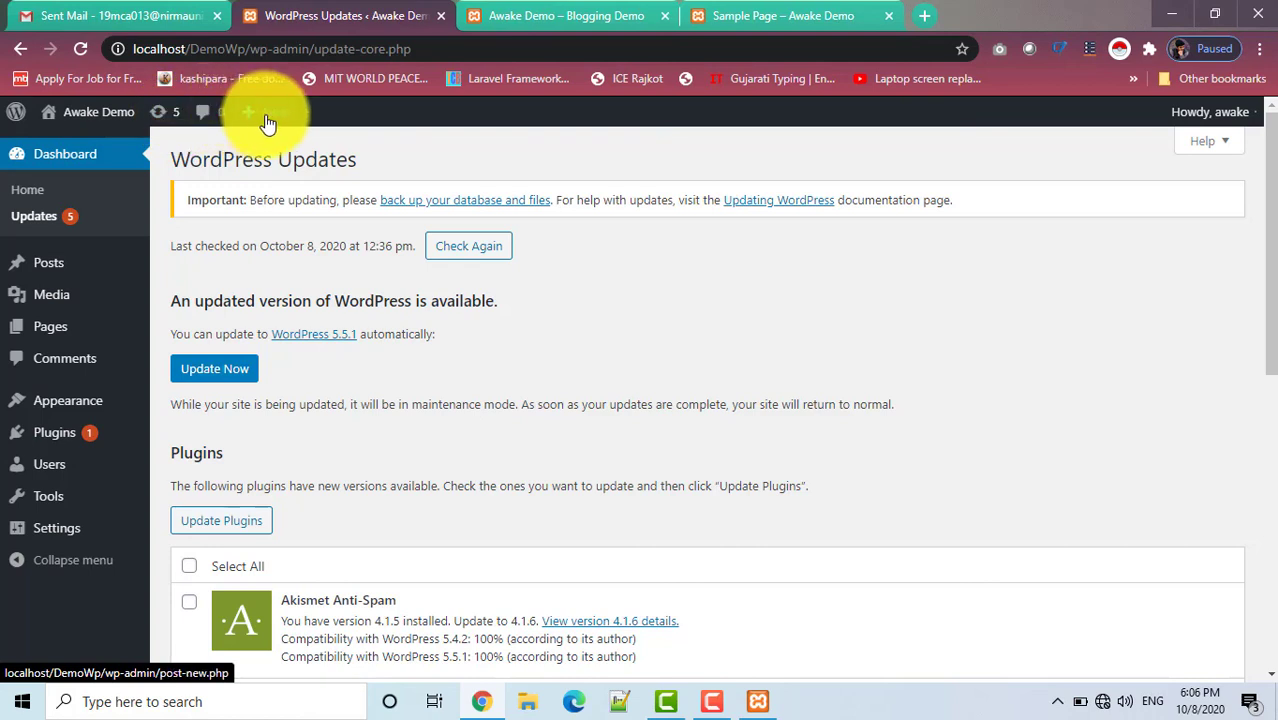
Show the Plugins section listing Akismet Anti-Spam 4.1.5 with 4.1.6 available, above the Themes section.
{"action": "mouse_move", "coordinate": [265, 116]}
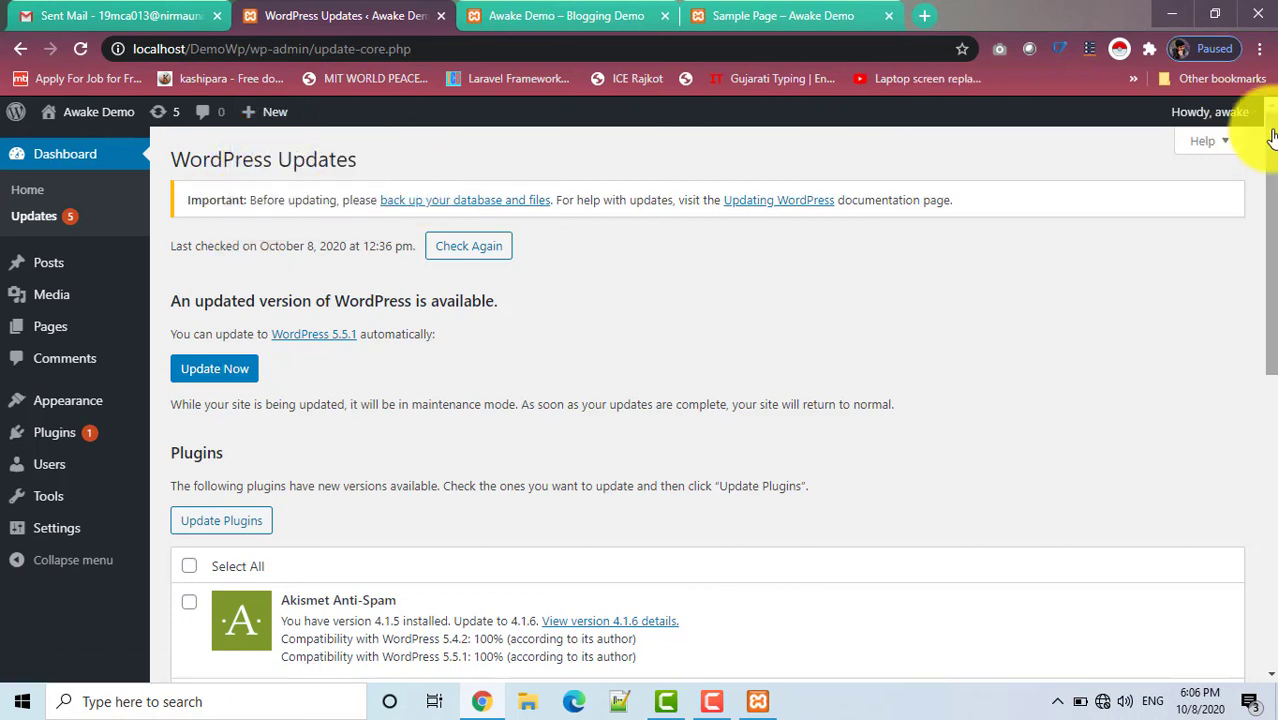
{"action": "mouse_move", "coordinate": [1230, 112]}
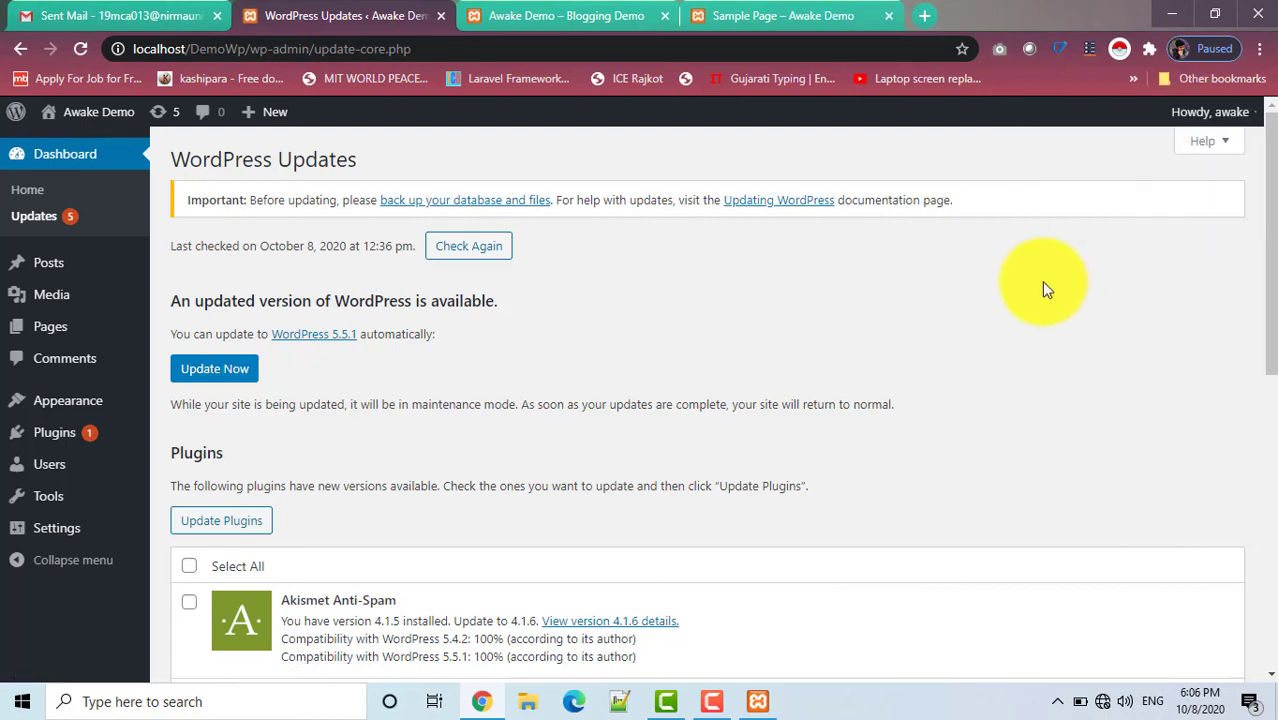
{"action": "scroll", "coordinate": [1041, 286], "scroll_direction": "down", "scroll_amount": 3}
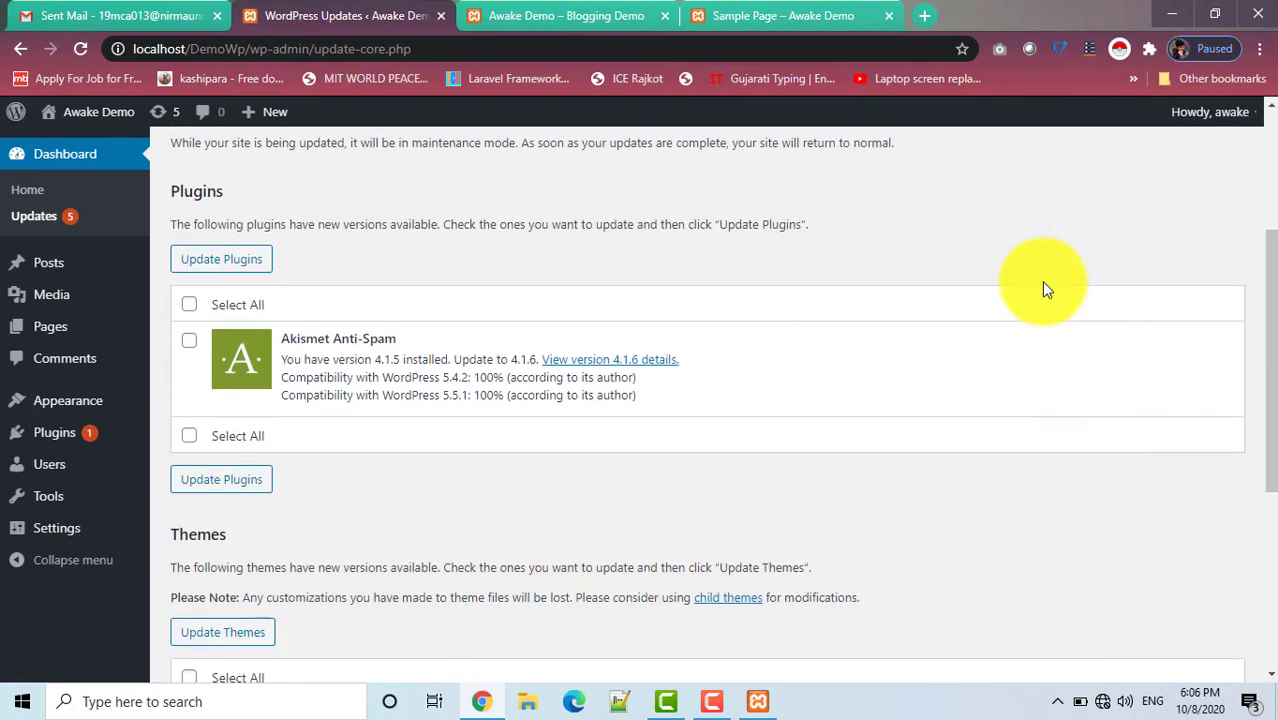